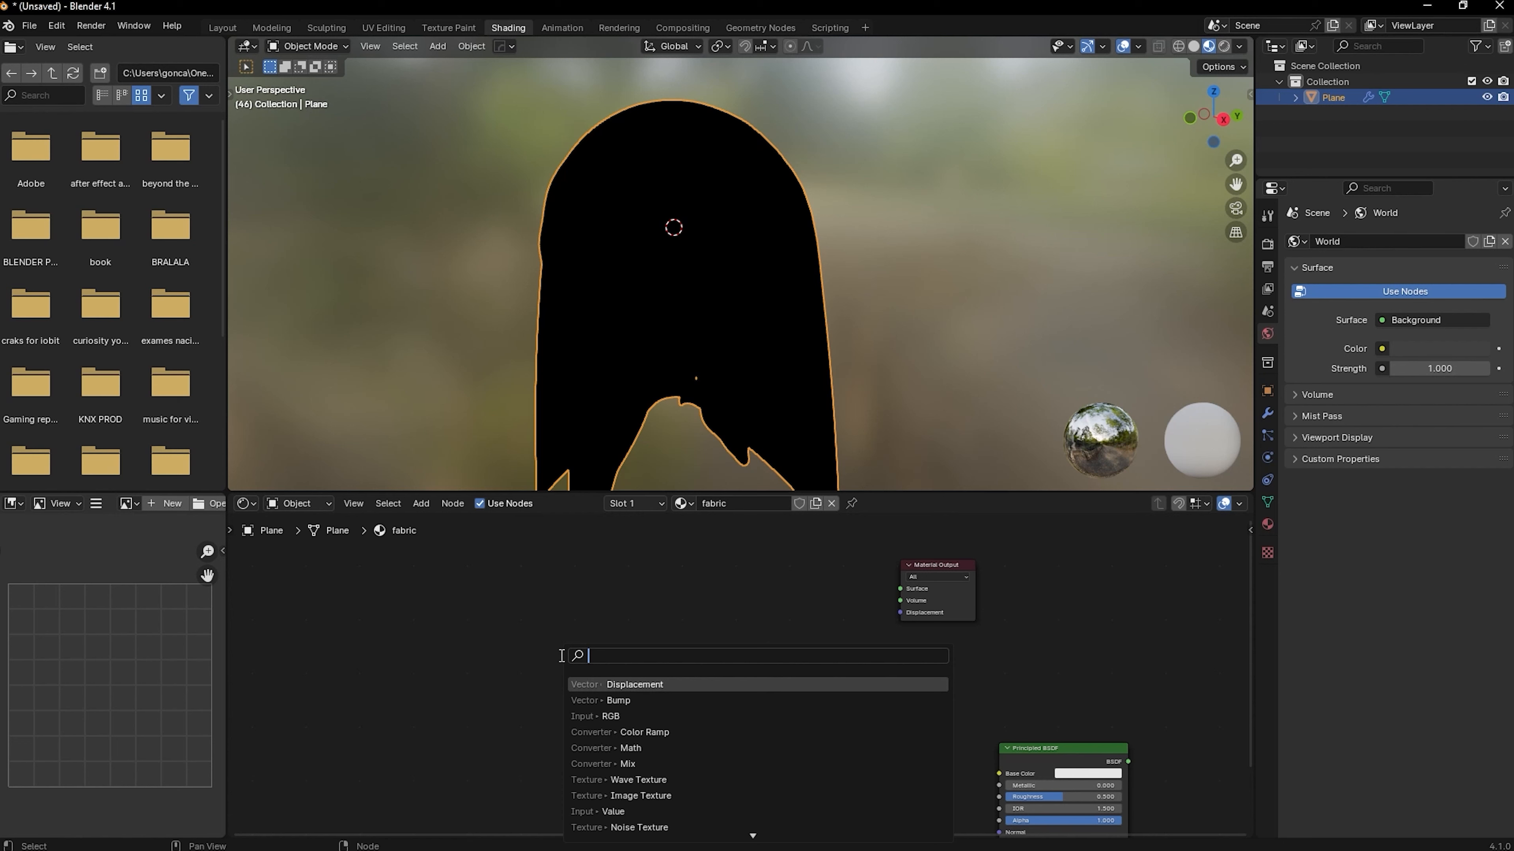
Add a Wave Texture node to the fabric material's node tree
click(600, 609)
key(shift+a)
text(wave)
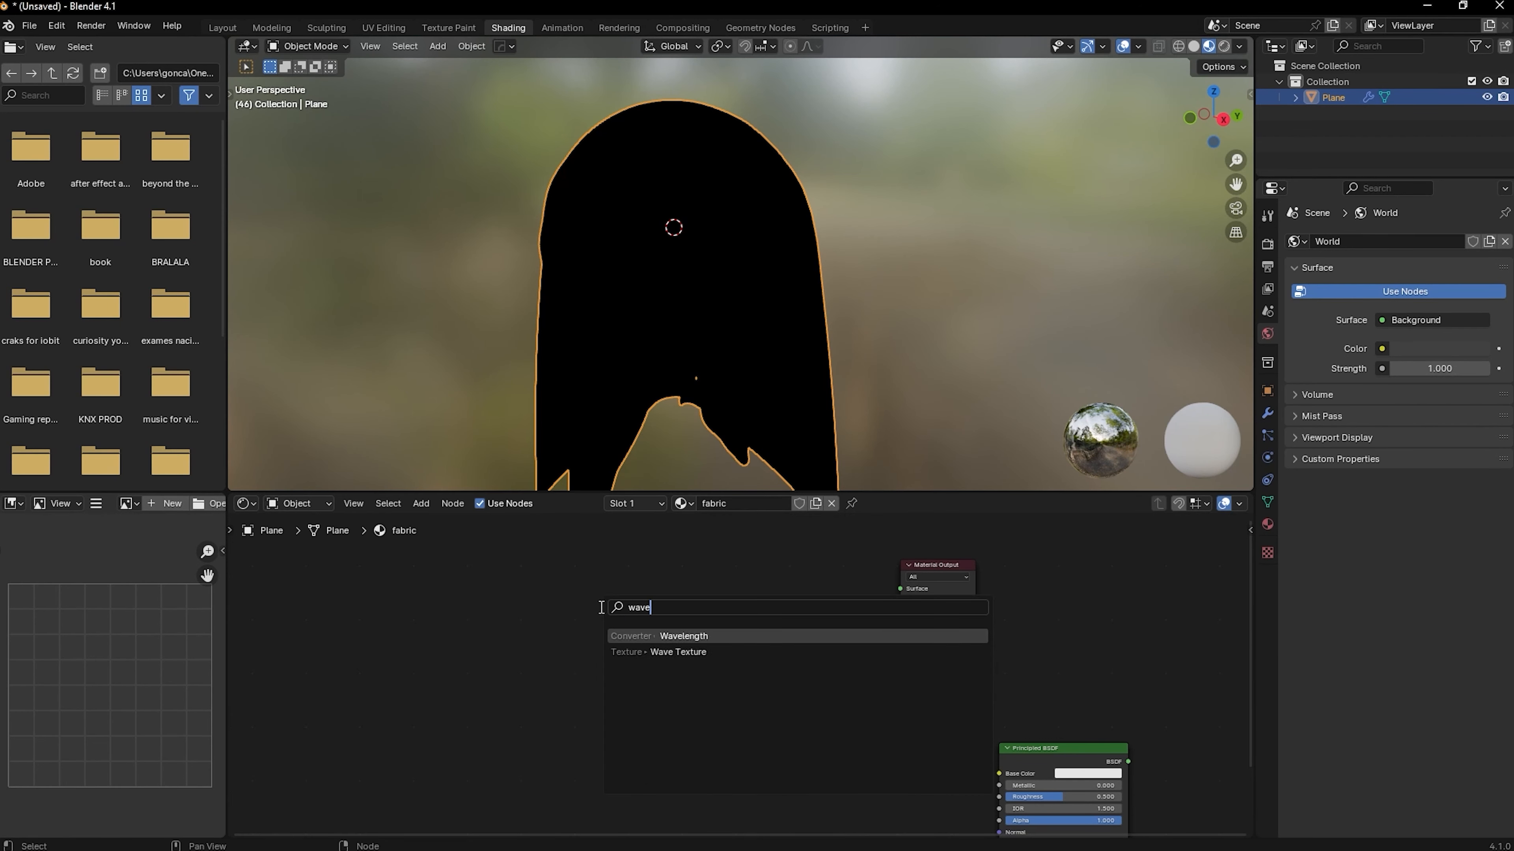
click(678, 652)
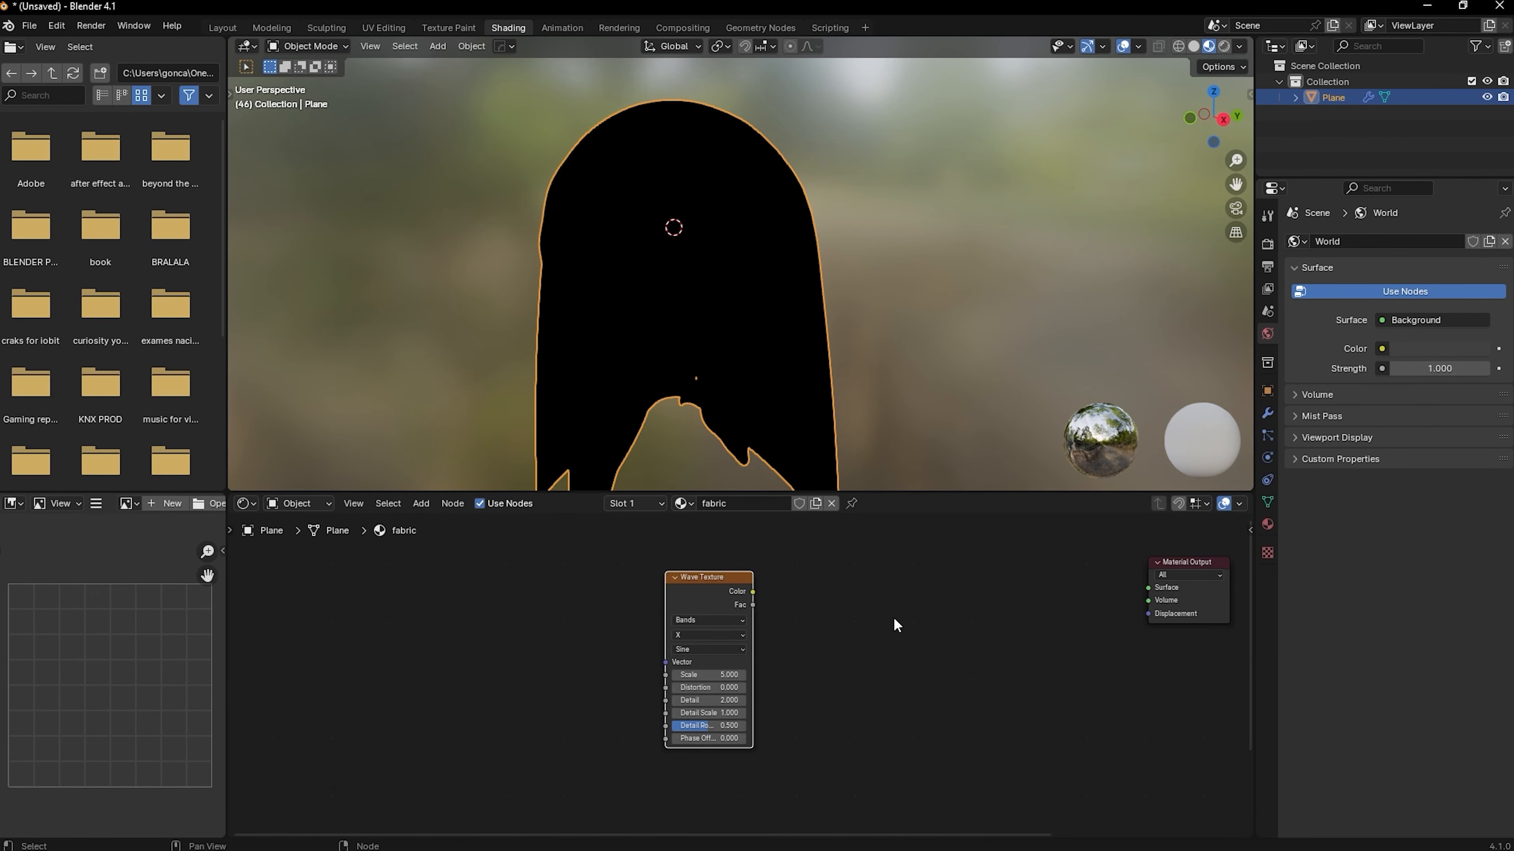
Check in the add-on preferences whether Node Wrangler is enabled, searching for "node"
click(57, 25)
click(76, 237)
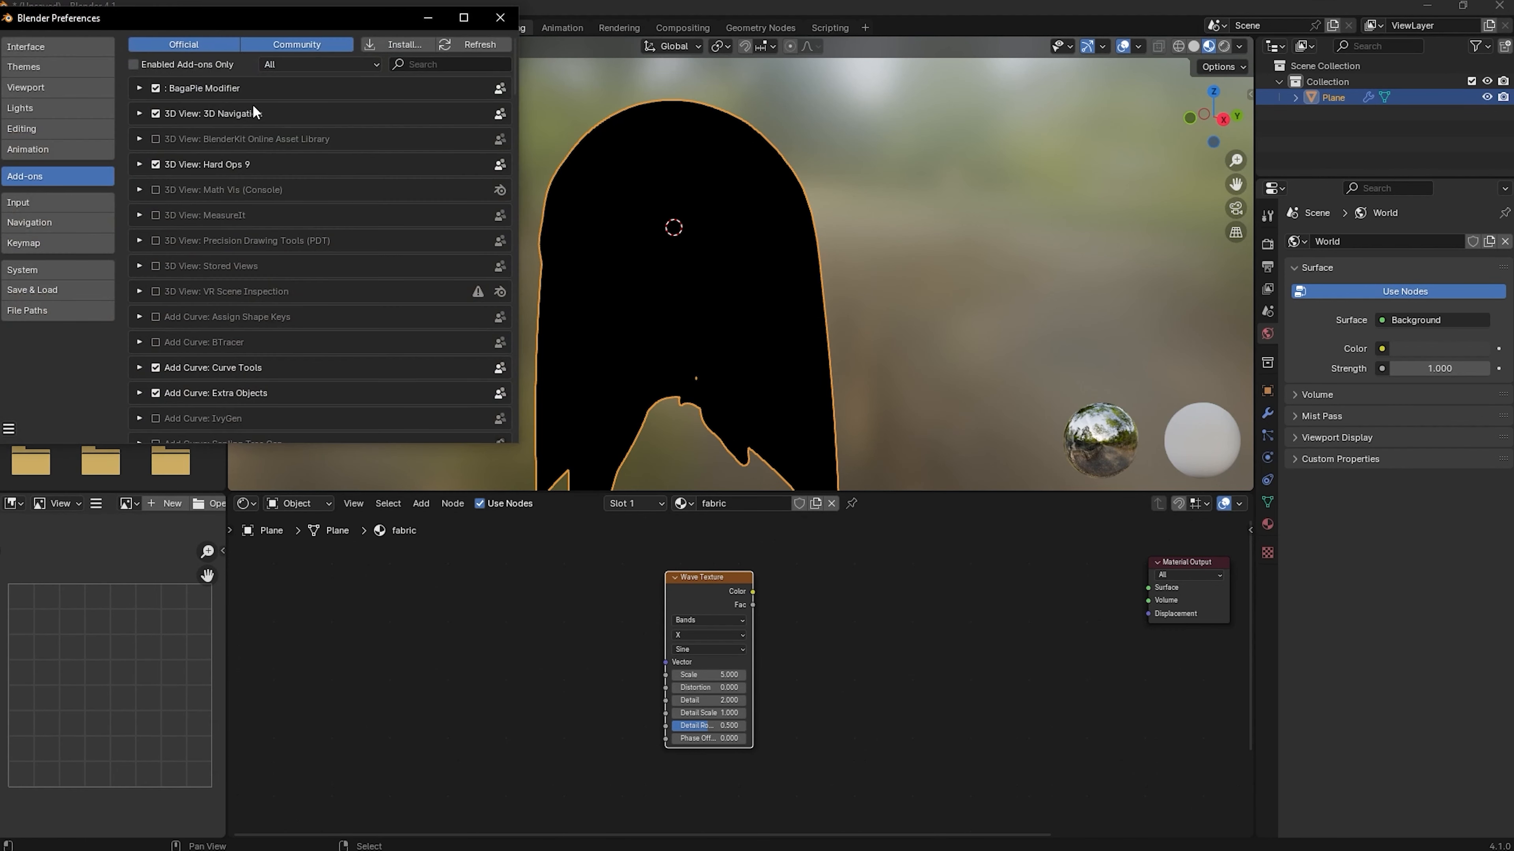
click(433, 64)
text(node)
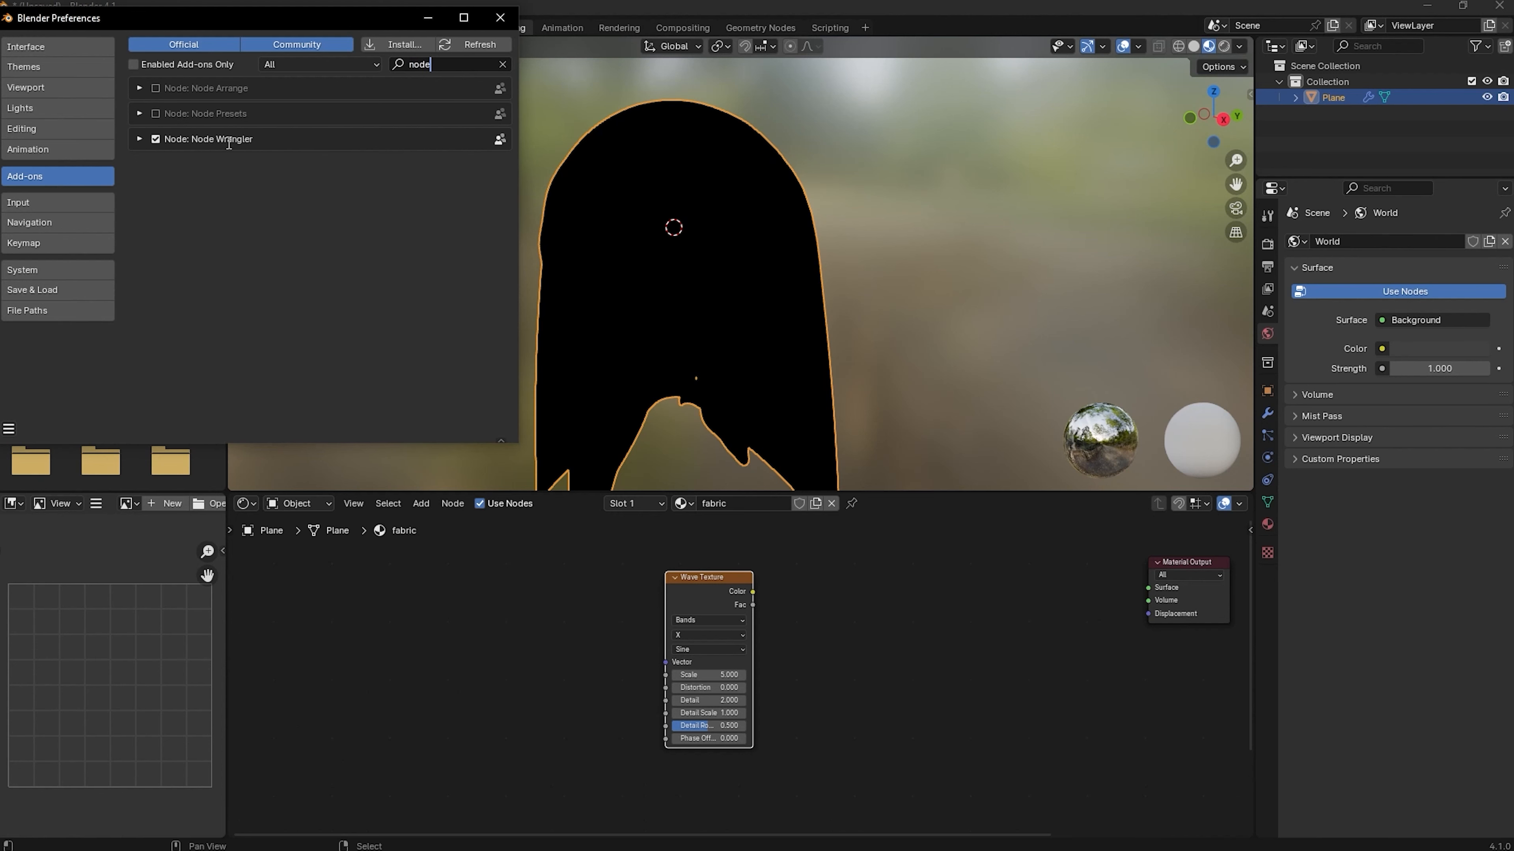
click(499, 17)
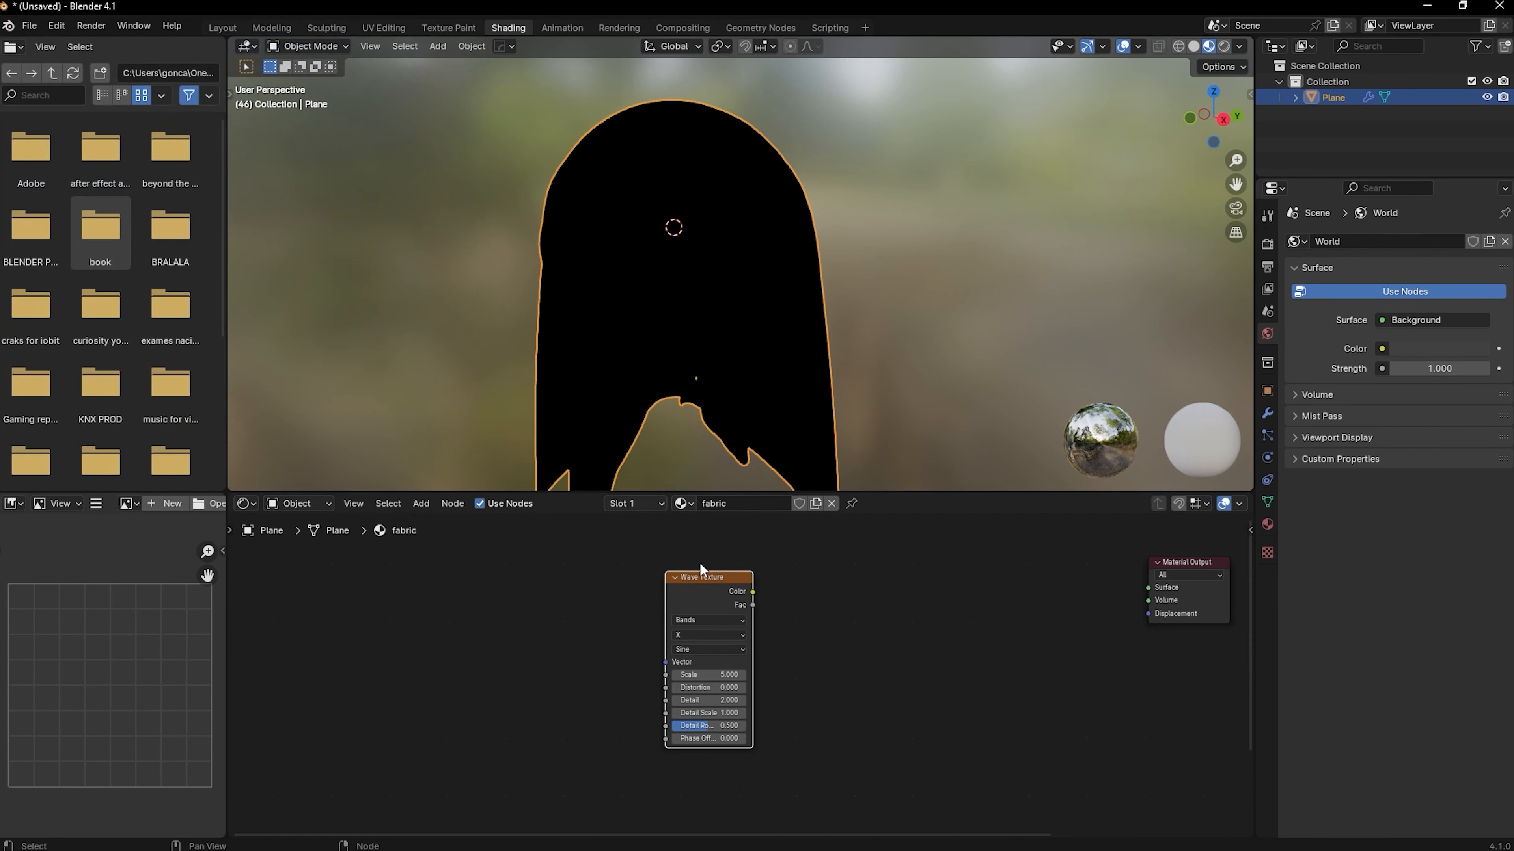
Preview the Wave Texture on the cloth by linking its Color to the Material Output's Surface
ctrl+shift+click(719, 588)
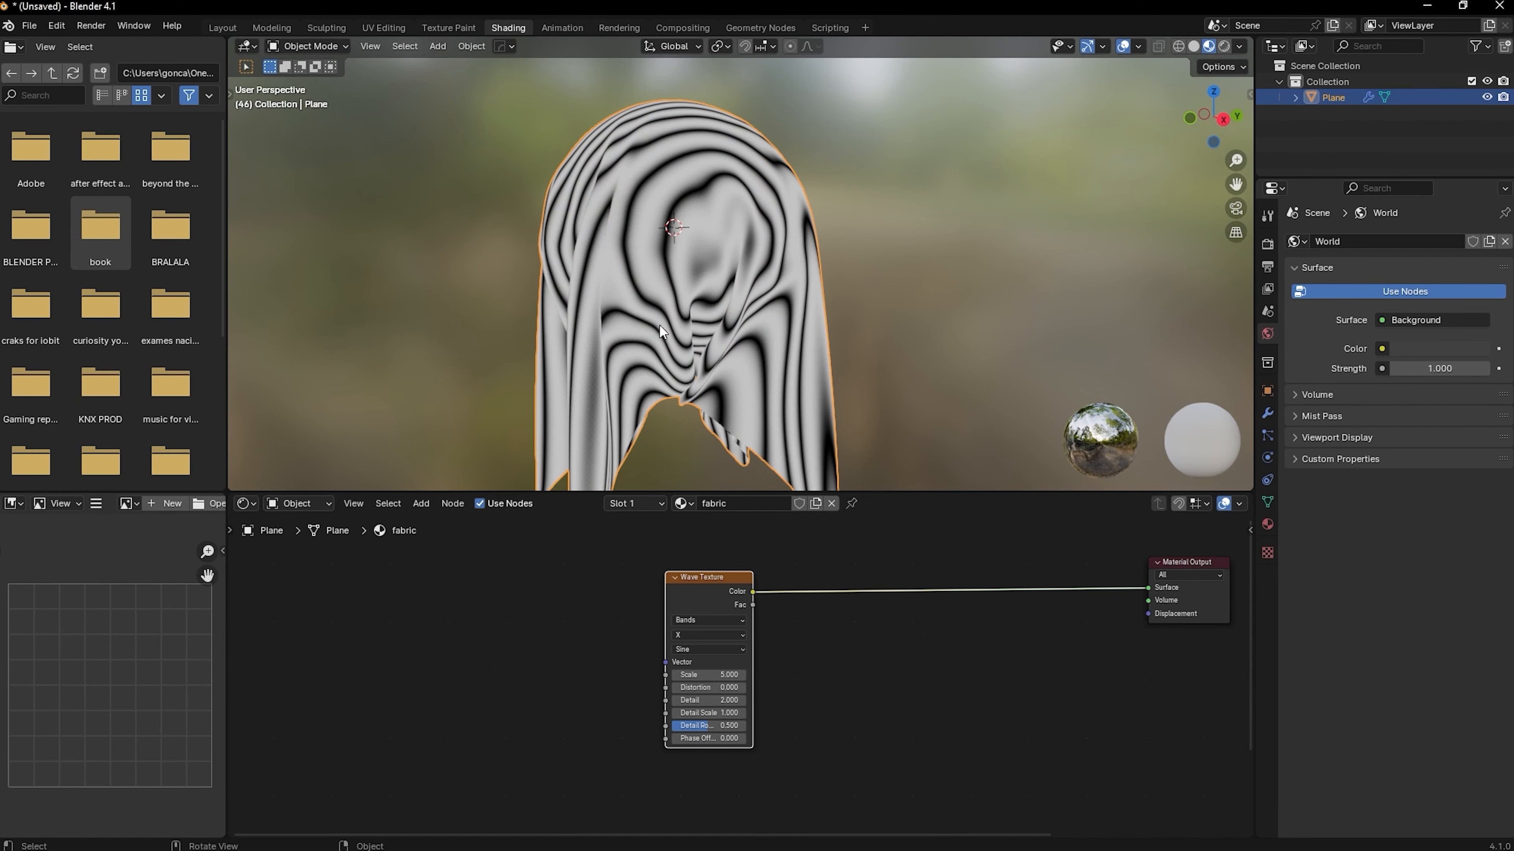
scroll(730, 390, down, 2)
mouse_move(730, 390)
middle_down()
mouse_move(694, 327)
mouse_move(713, 370)
middle_up()
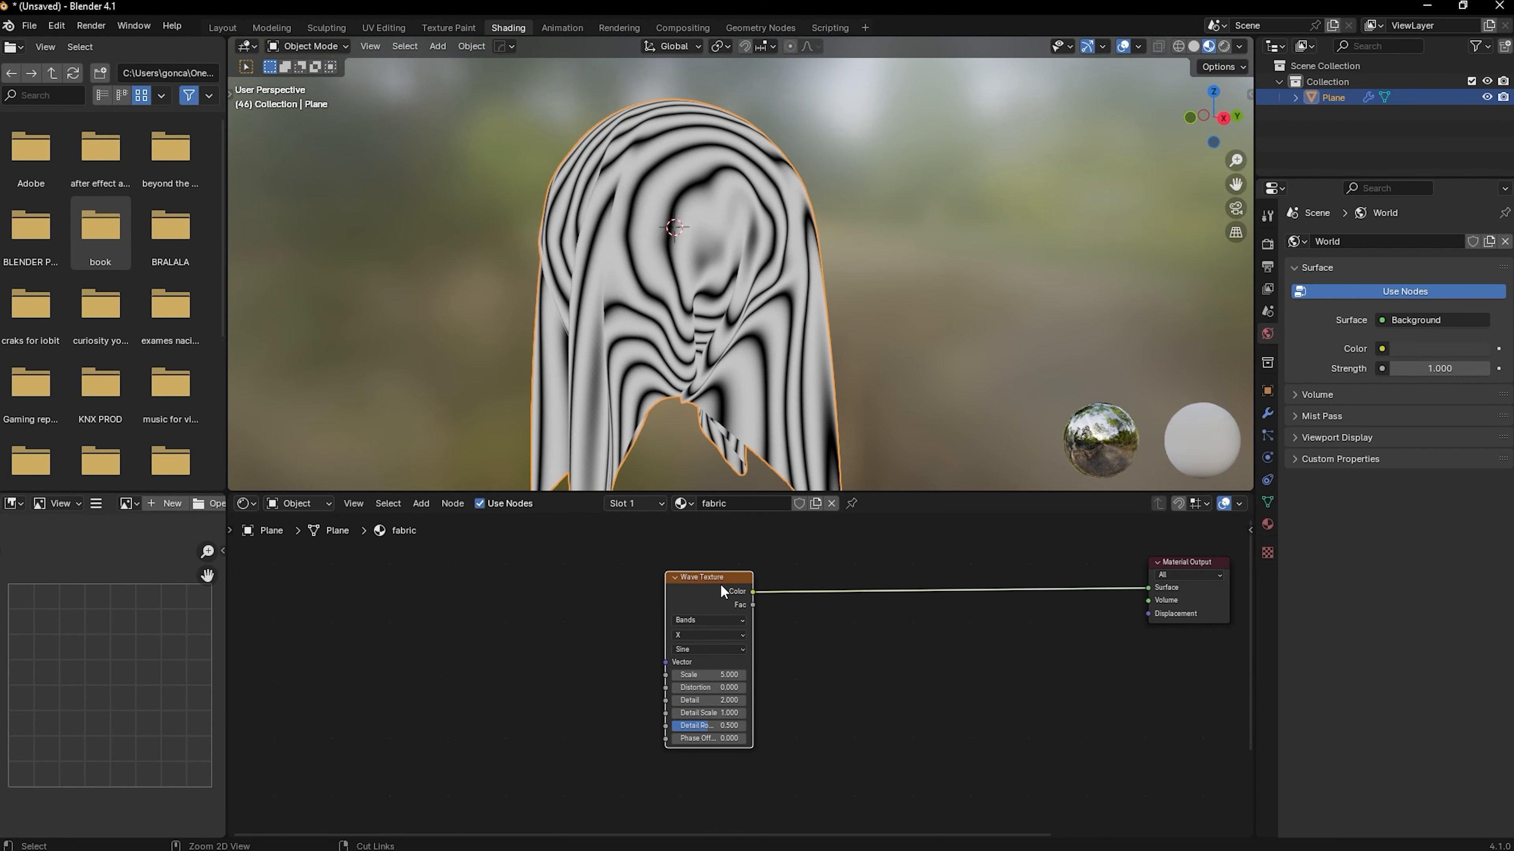
Add Texture Coordinate and Mapping nodes feeding the Wave Texture's Vector and place them in front of it
key(ctrl+t)
drag(500, 616, 385, 609)
scroll(697, 317, down, 1)
scroll(709, 344, up, 2)
middle_drag(708, 345, 811, 371)
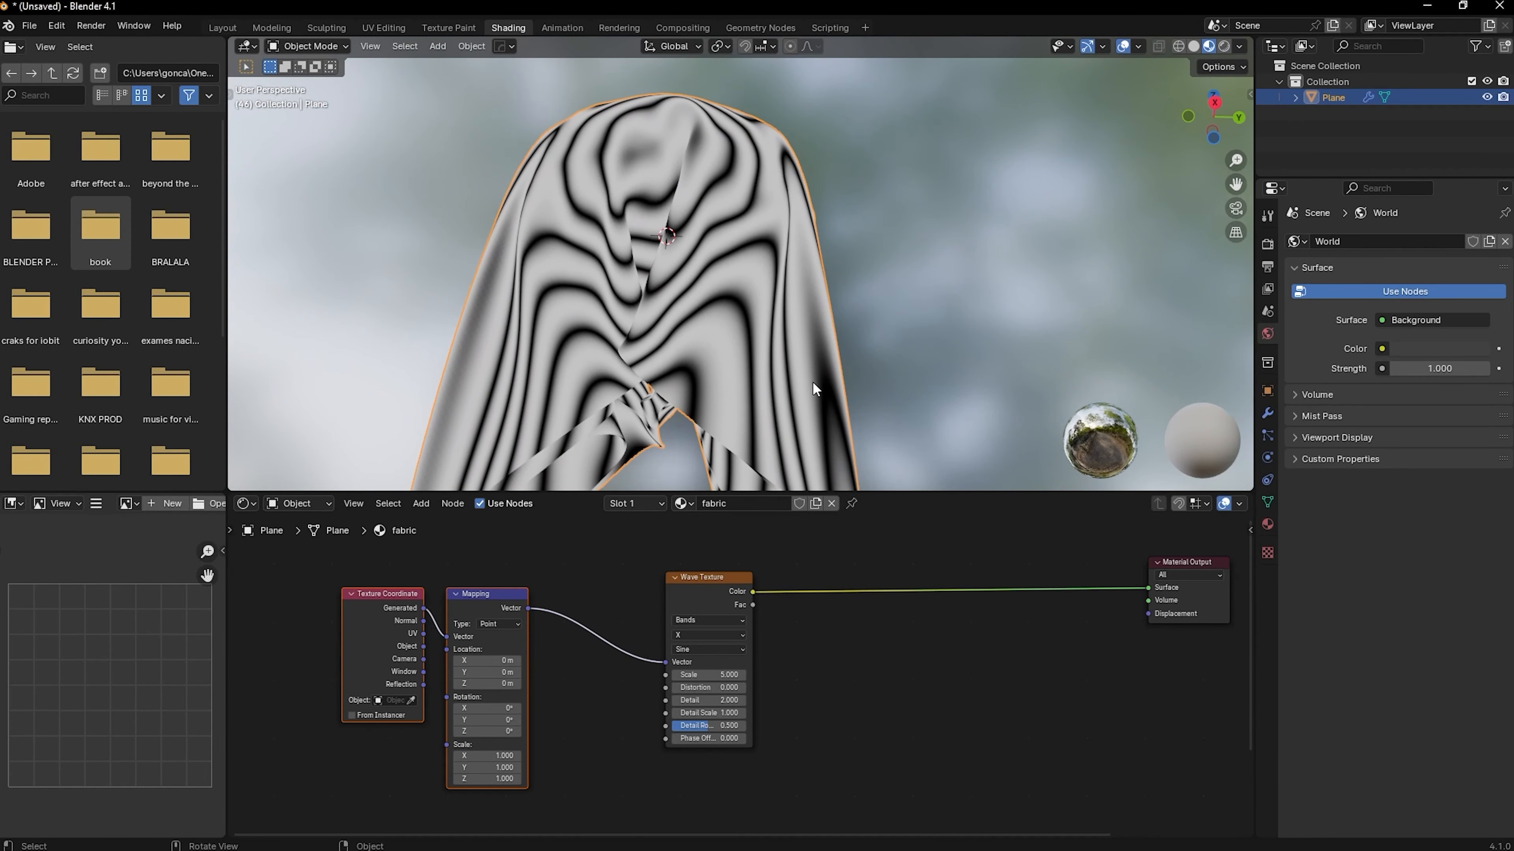
Link the Texture Coordinate's UV output to the Mapping node's Vector input
scroll(695, 250, down, 2)
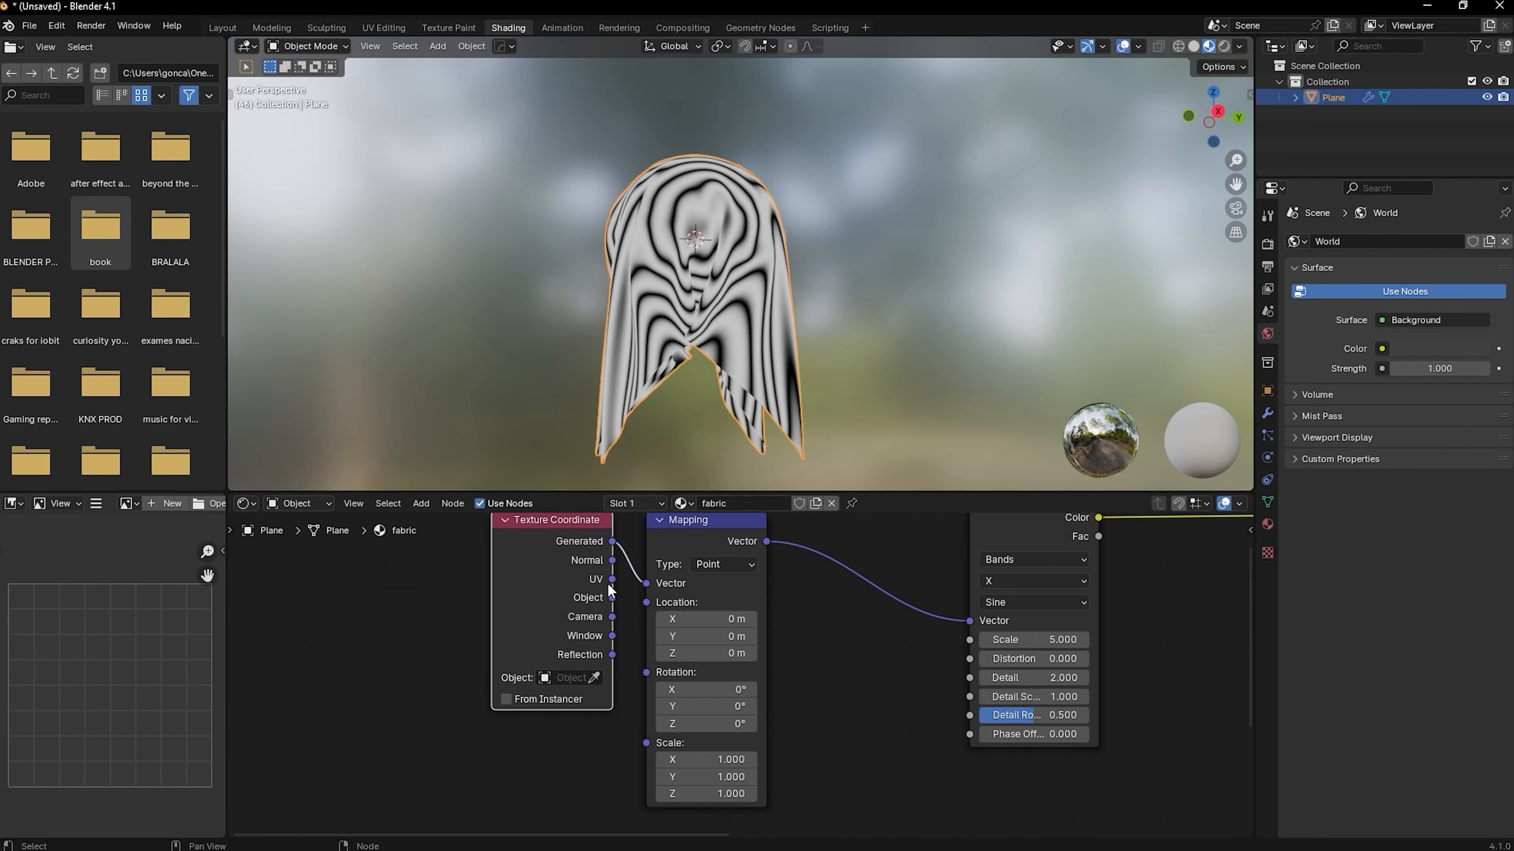
drag(551, 574, 449, 587)
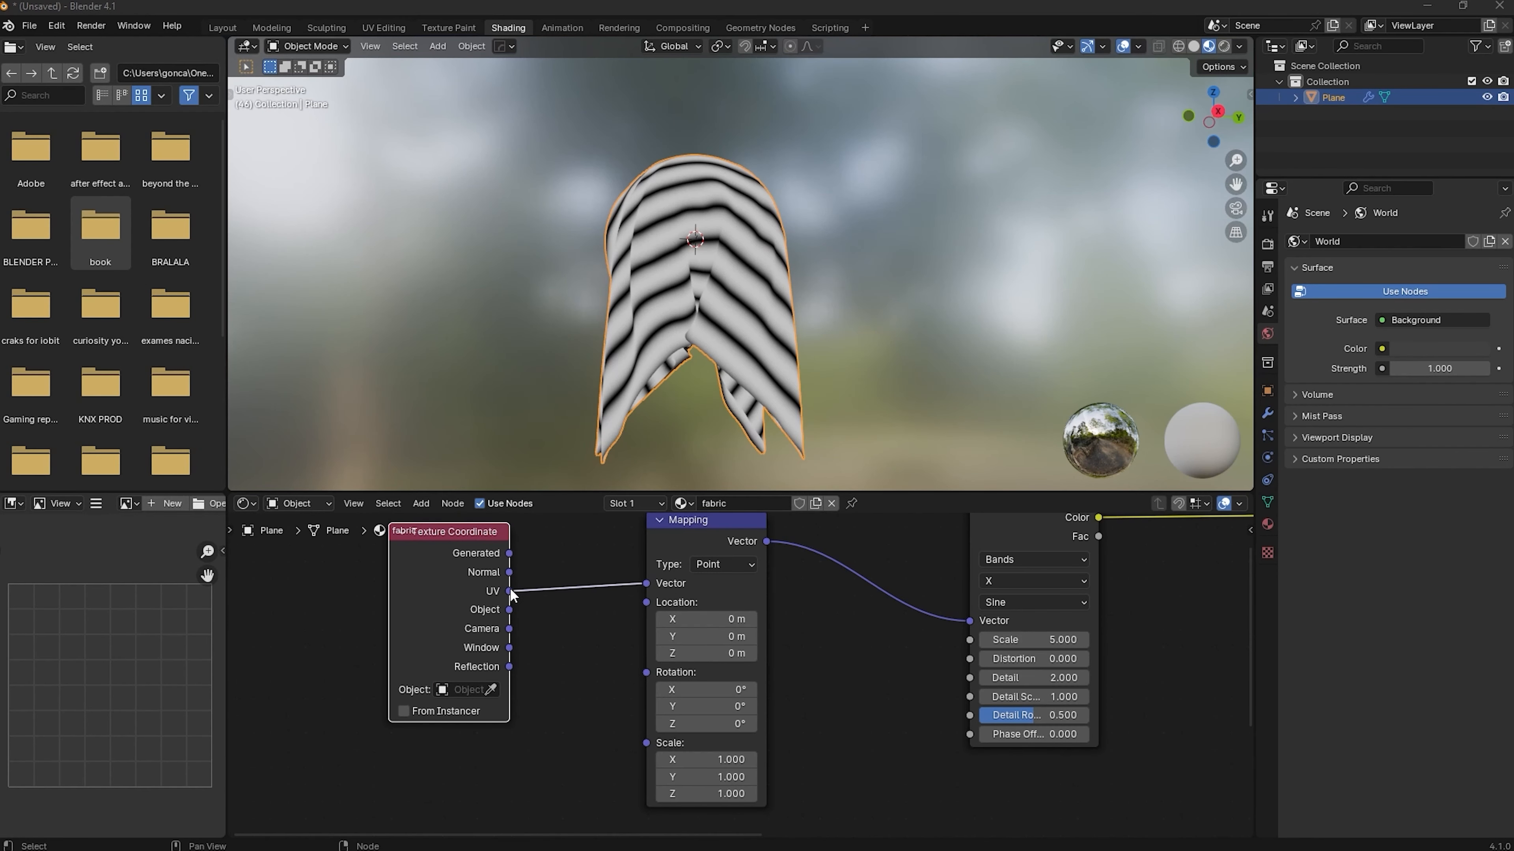
middle_drag(753, 310, 697, 310)
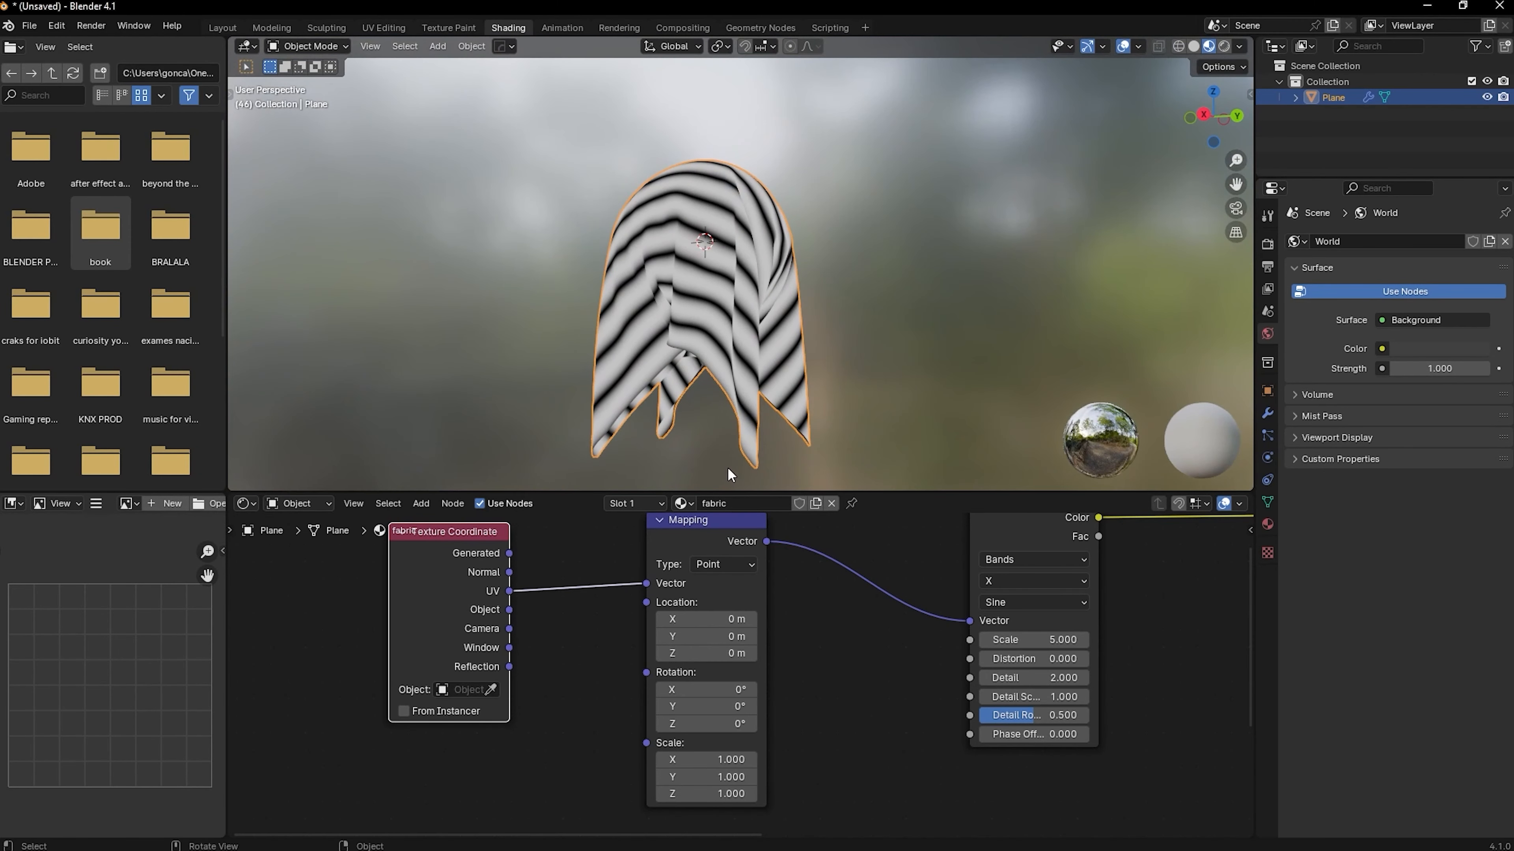
Delete the Mapping node and link the Texture Coordinate's UV output directly to the Wave Texture's Vector
click(701, 526)
key(x)
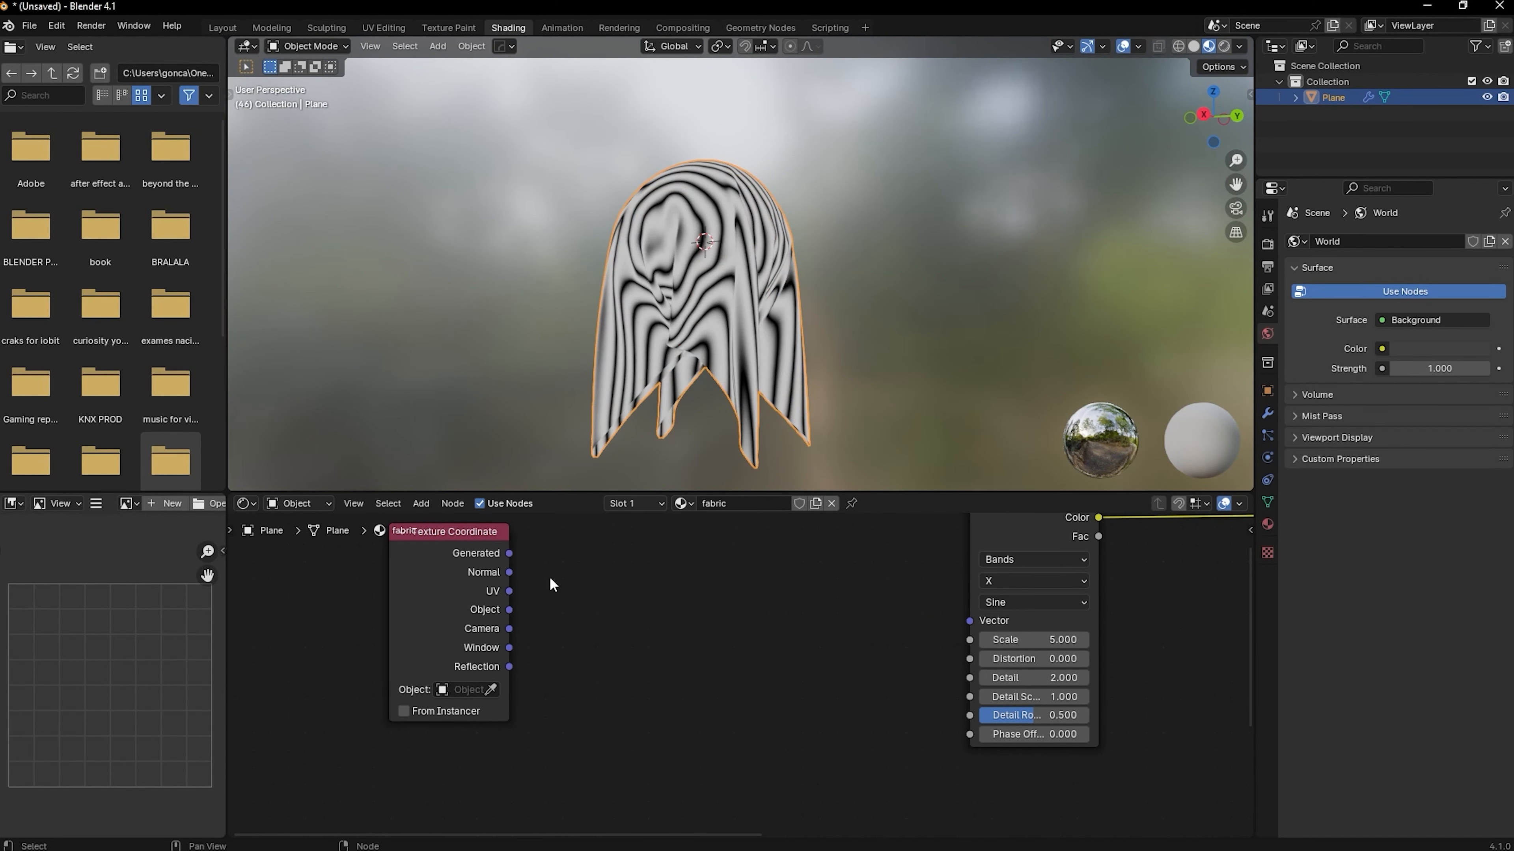
drag(509, 591, 970, 621)
middle_drag(743, 439, 753, 414)
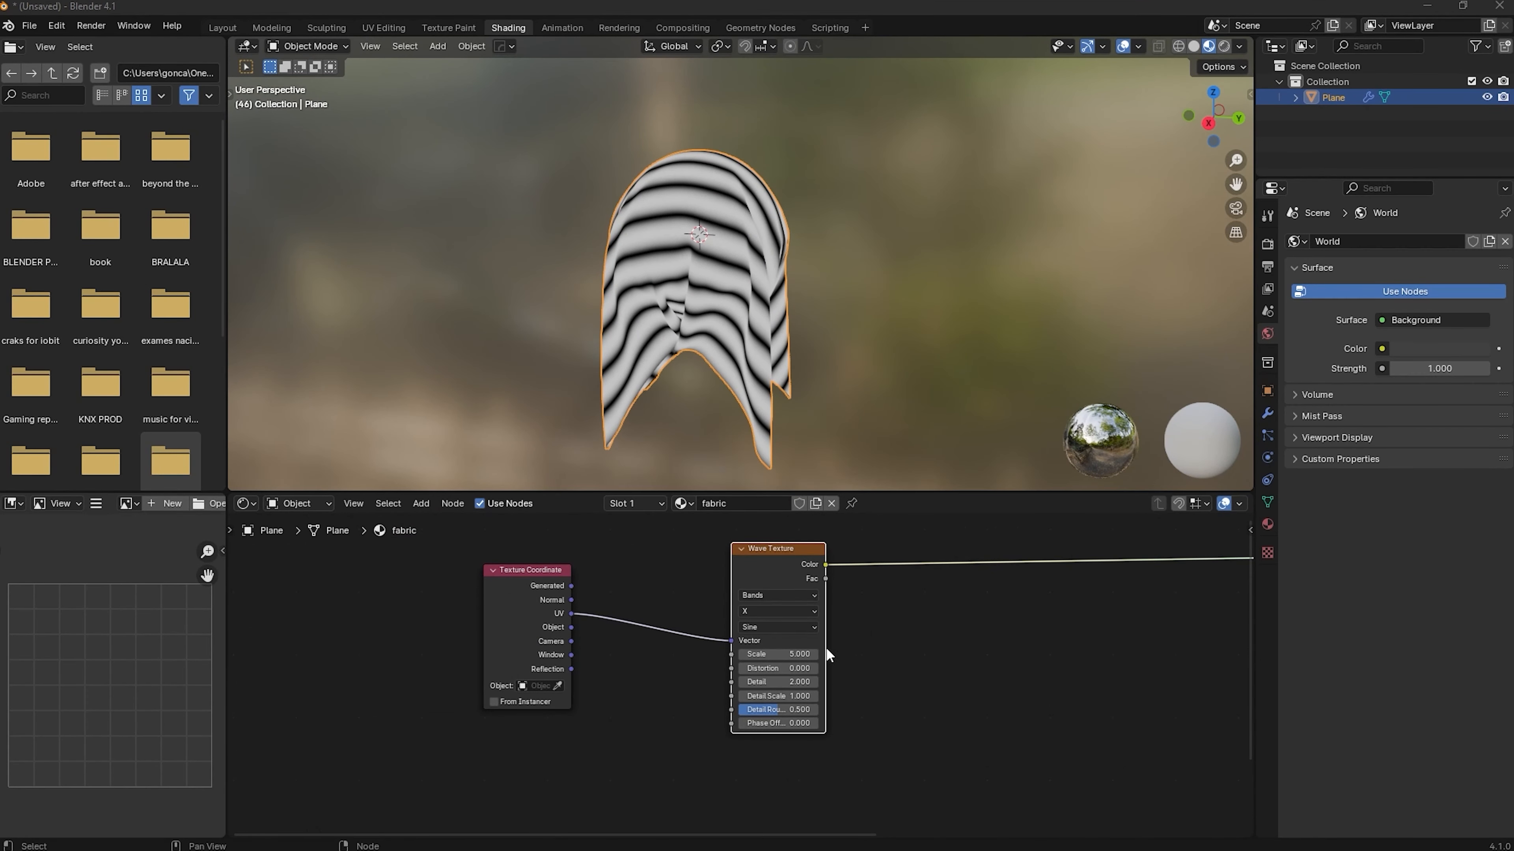
Set the Wave Texture's Scale to 80 and Detail to 15
click(800, 654)
text(80)
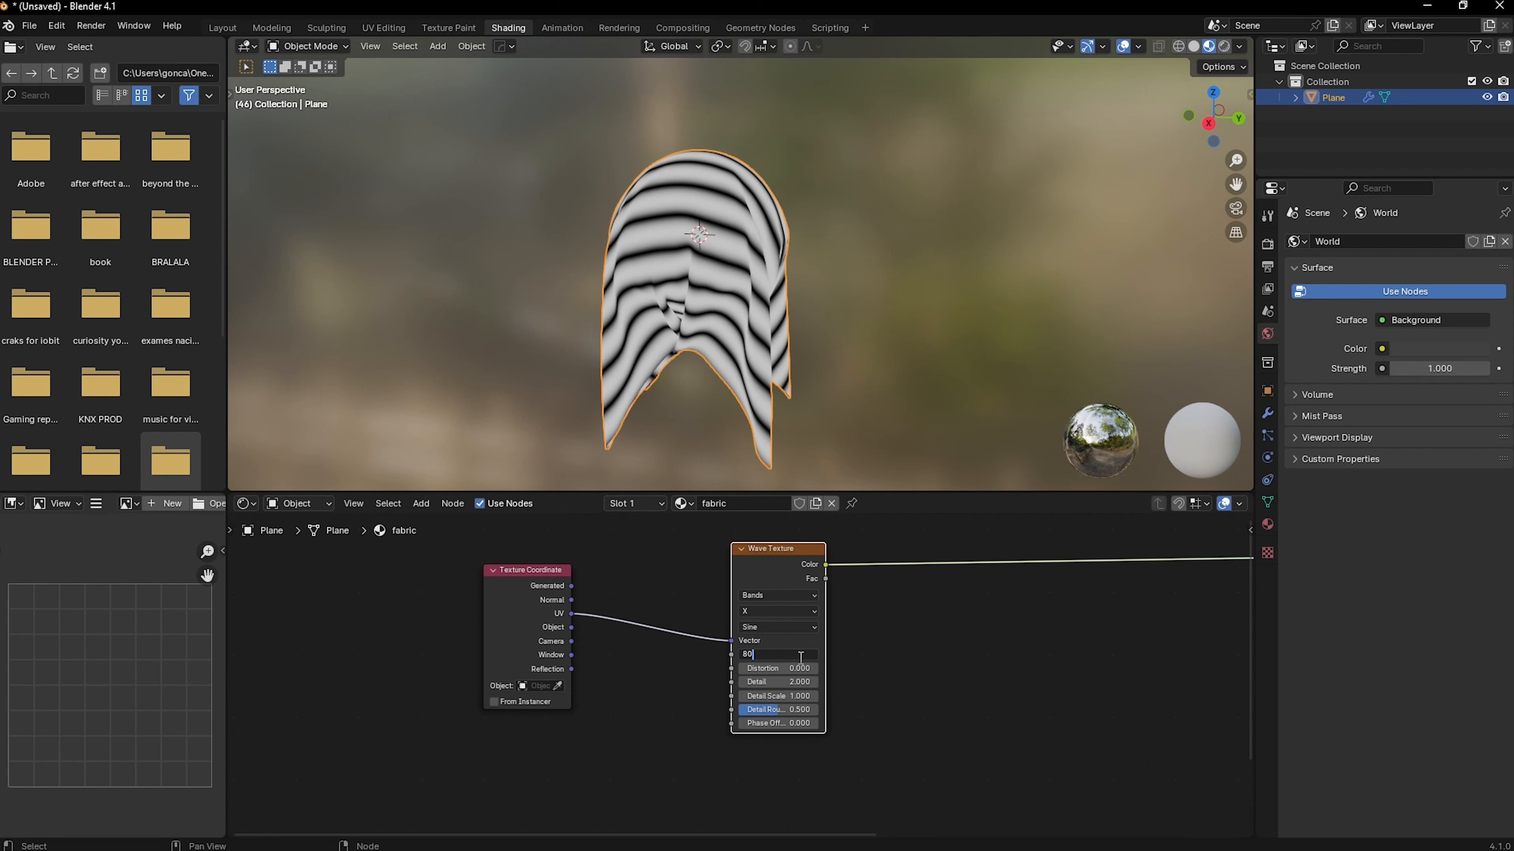
key(Return)
drag(785, 677, 835, 680)
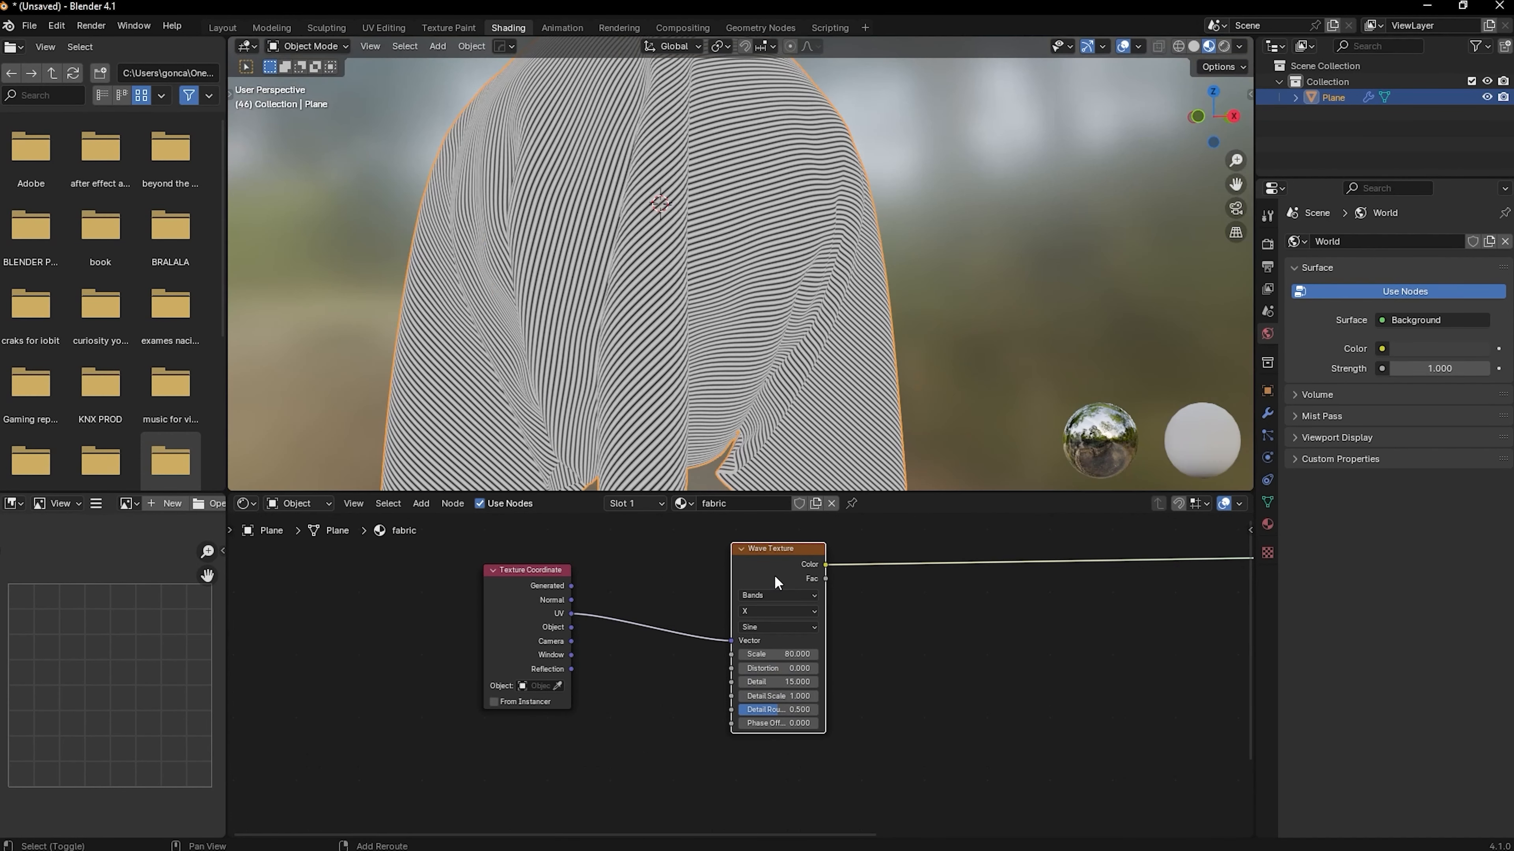
drag(774, 575, 710, 666)
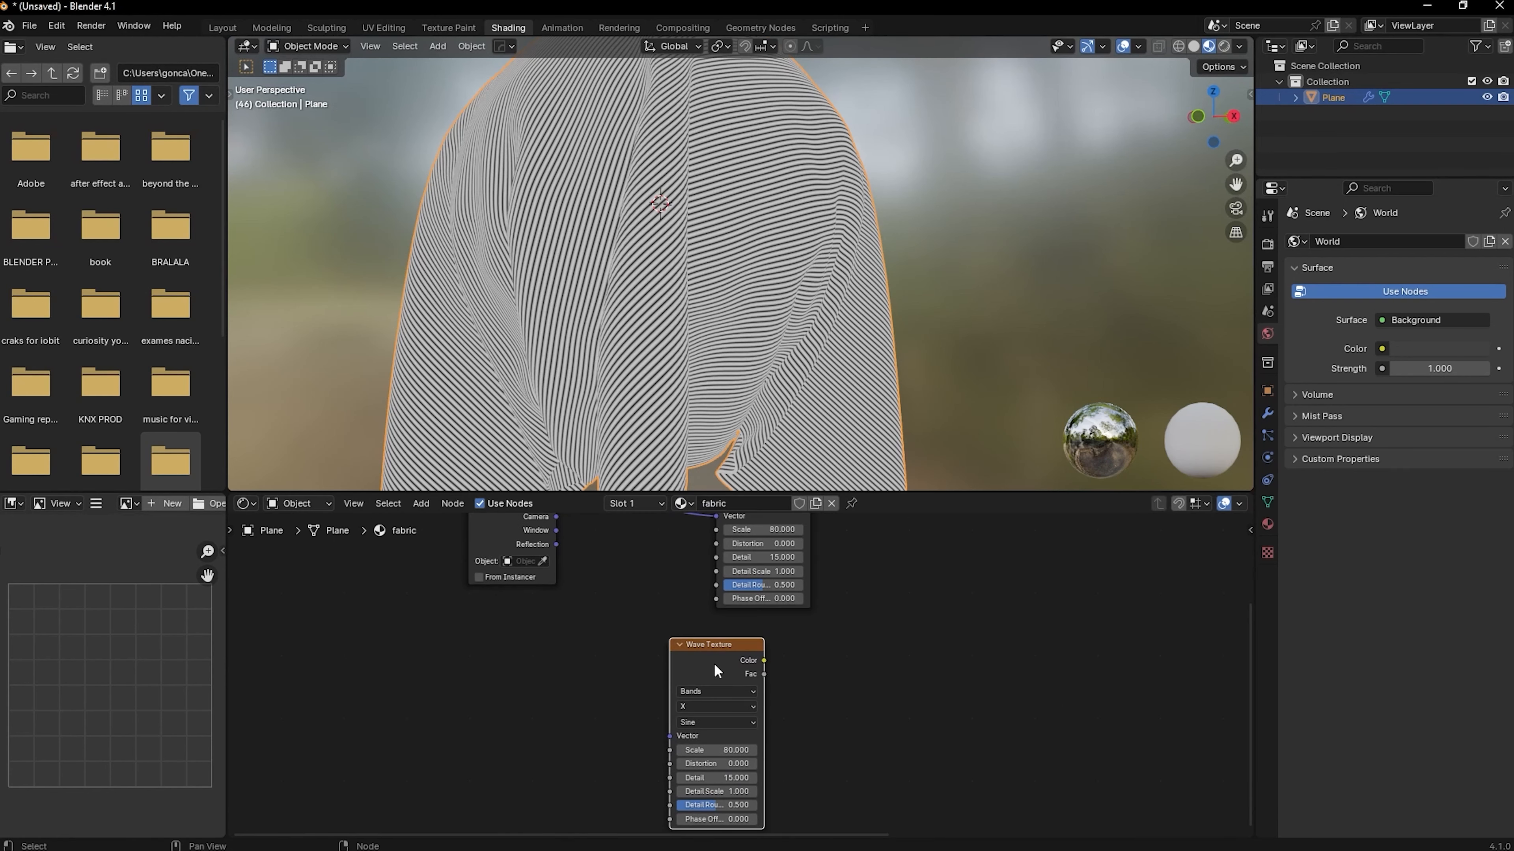
key(x)
scroll(739, 676, down, 3)
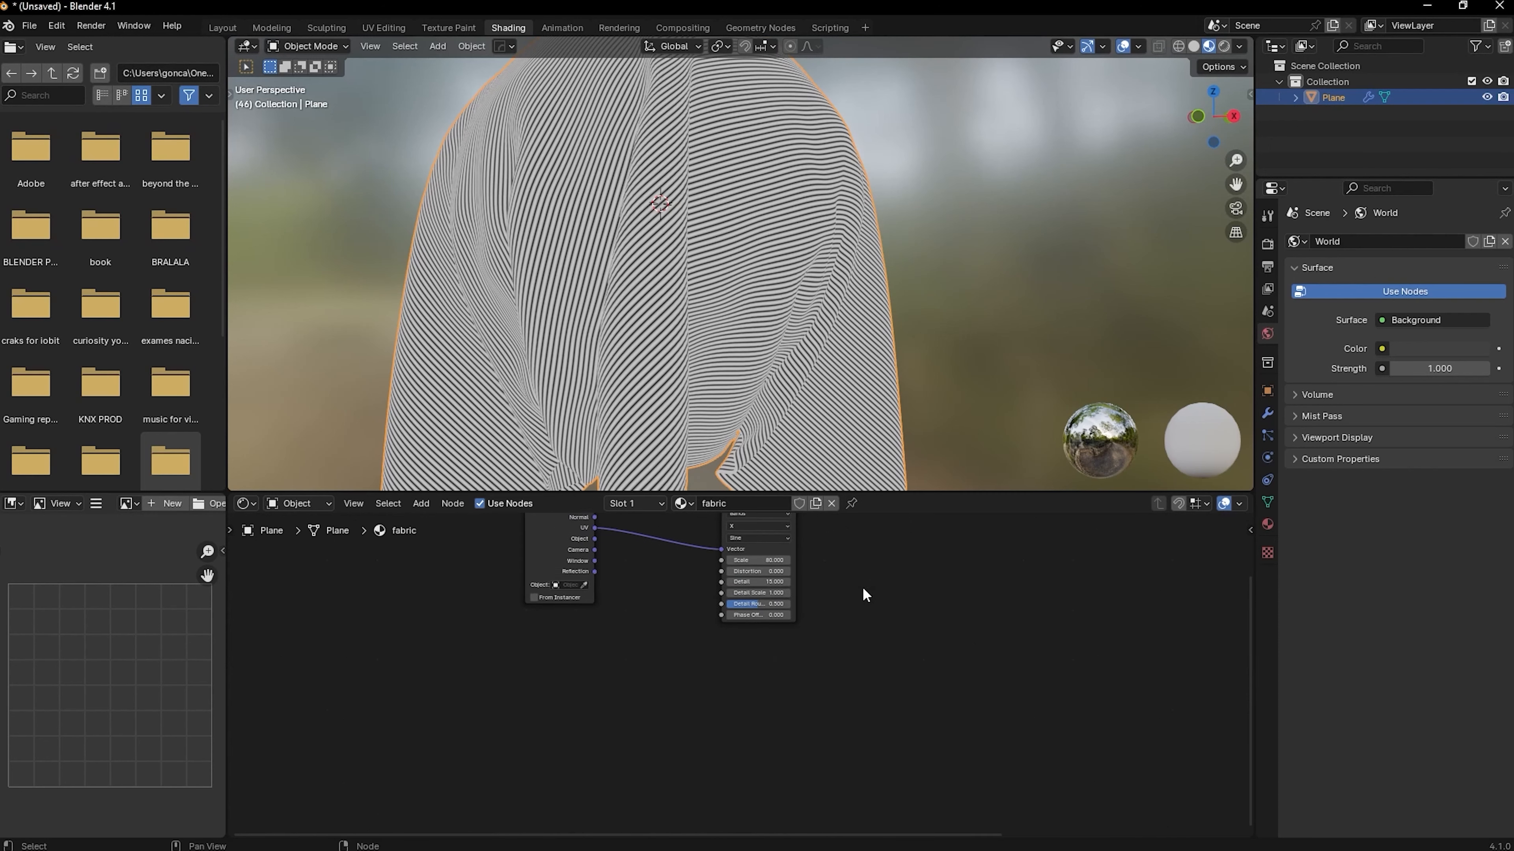
Duplicate the Wave Texture node with its UV input link kept and place the copy below the original
middle_drag(864, 590, 859, 621)
click(740, 525)
key(ctrl+shift+d)
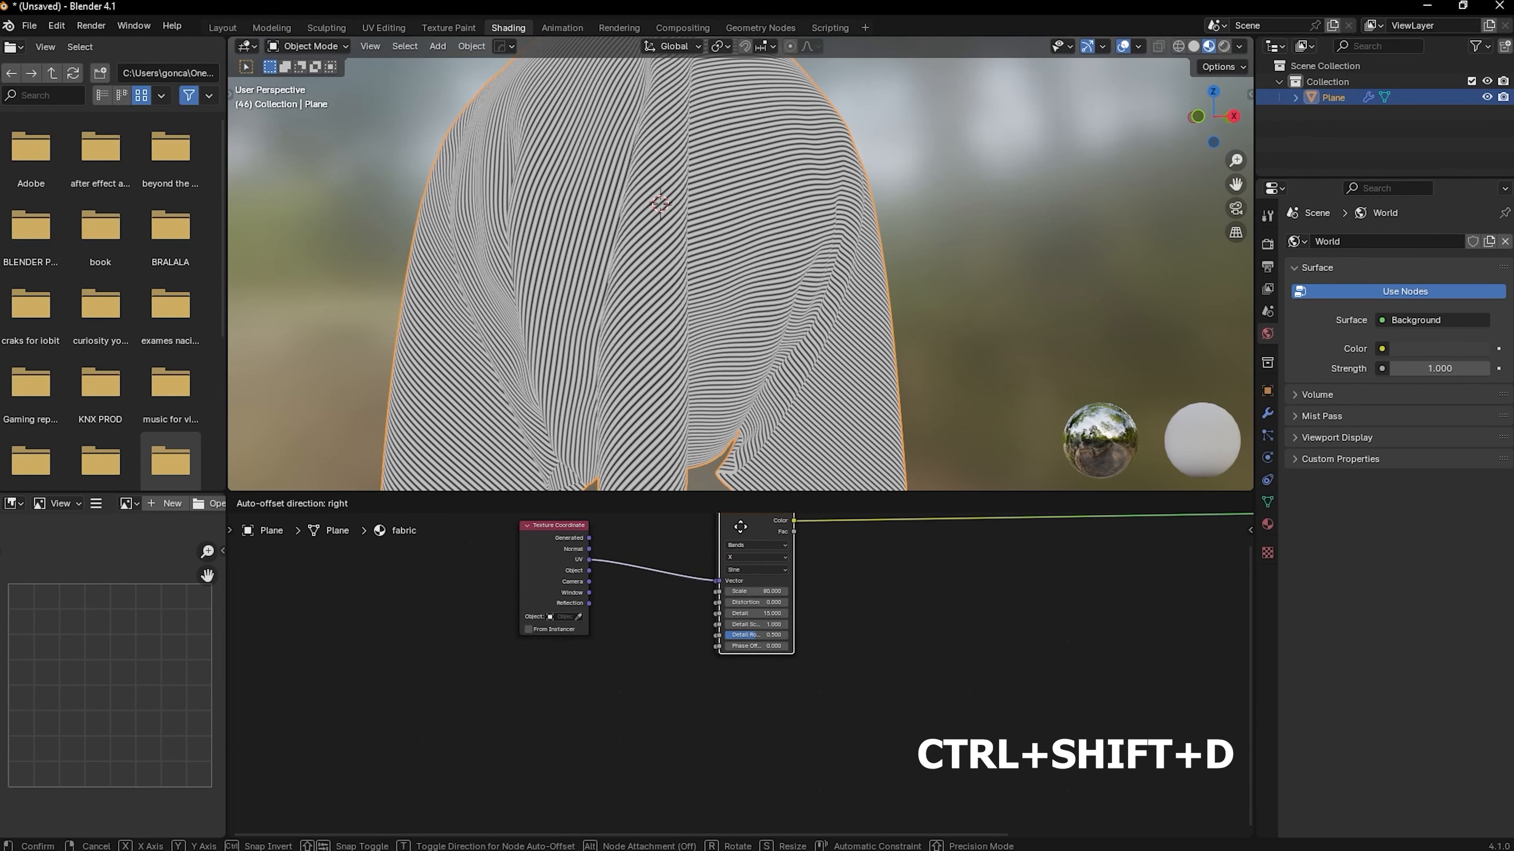
click(743, 692)
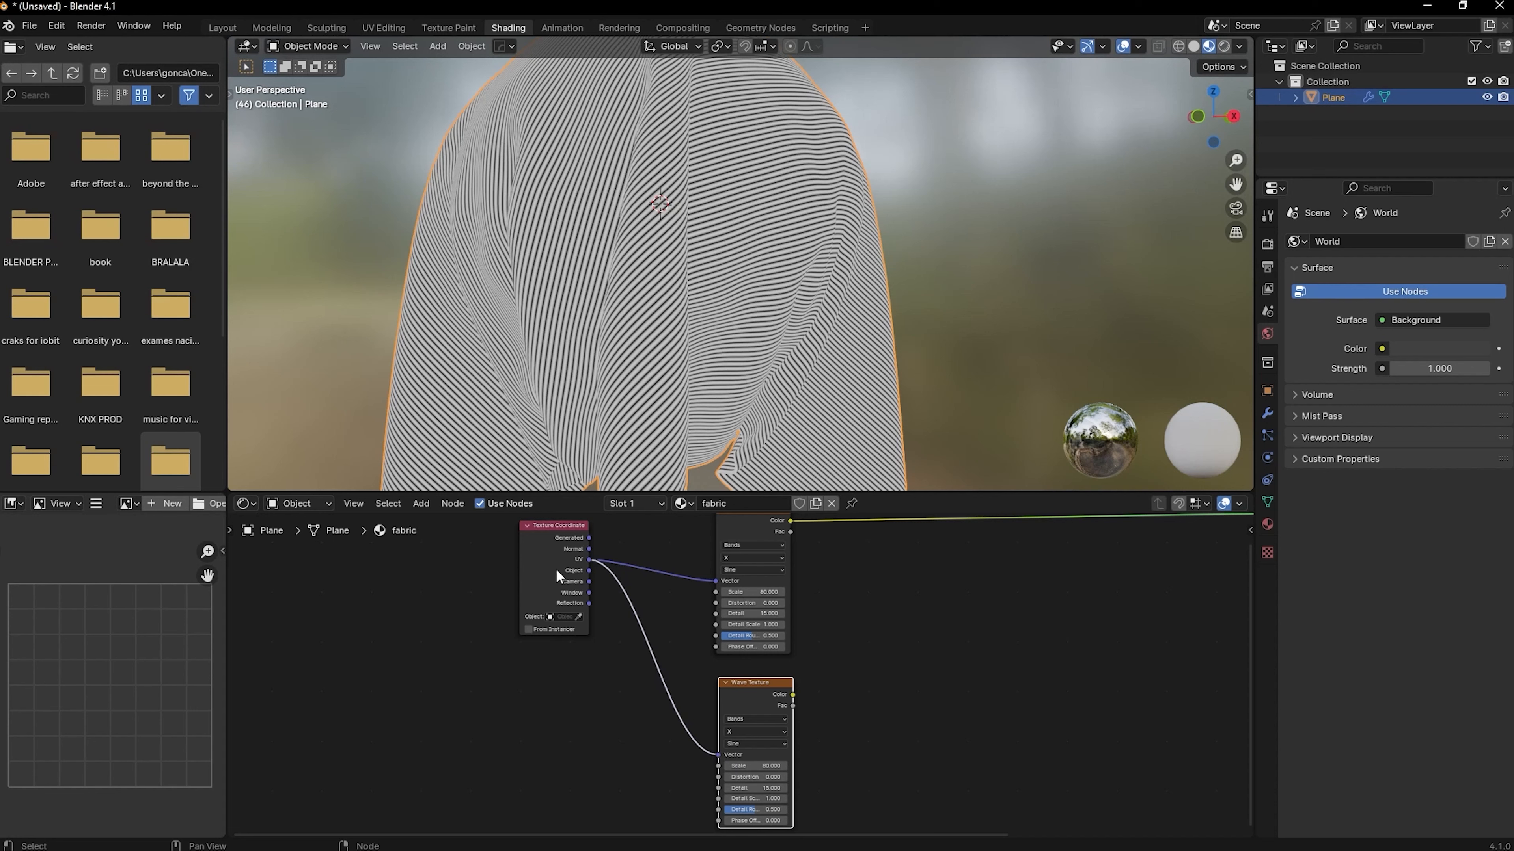
scroll(860, 659, down, 1)
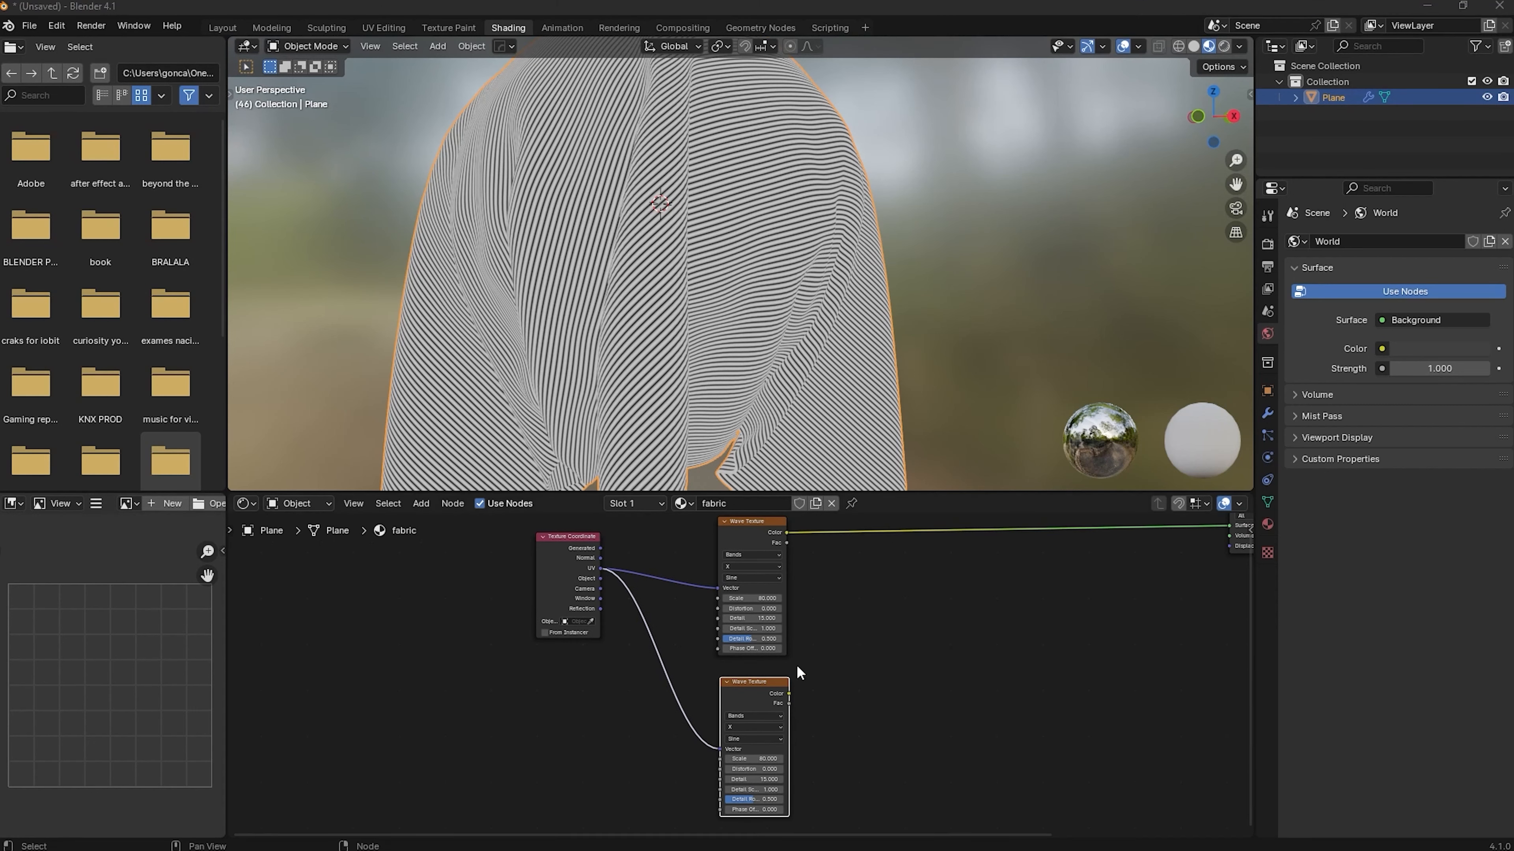
scroll(845, 705, up, 3)
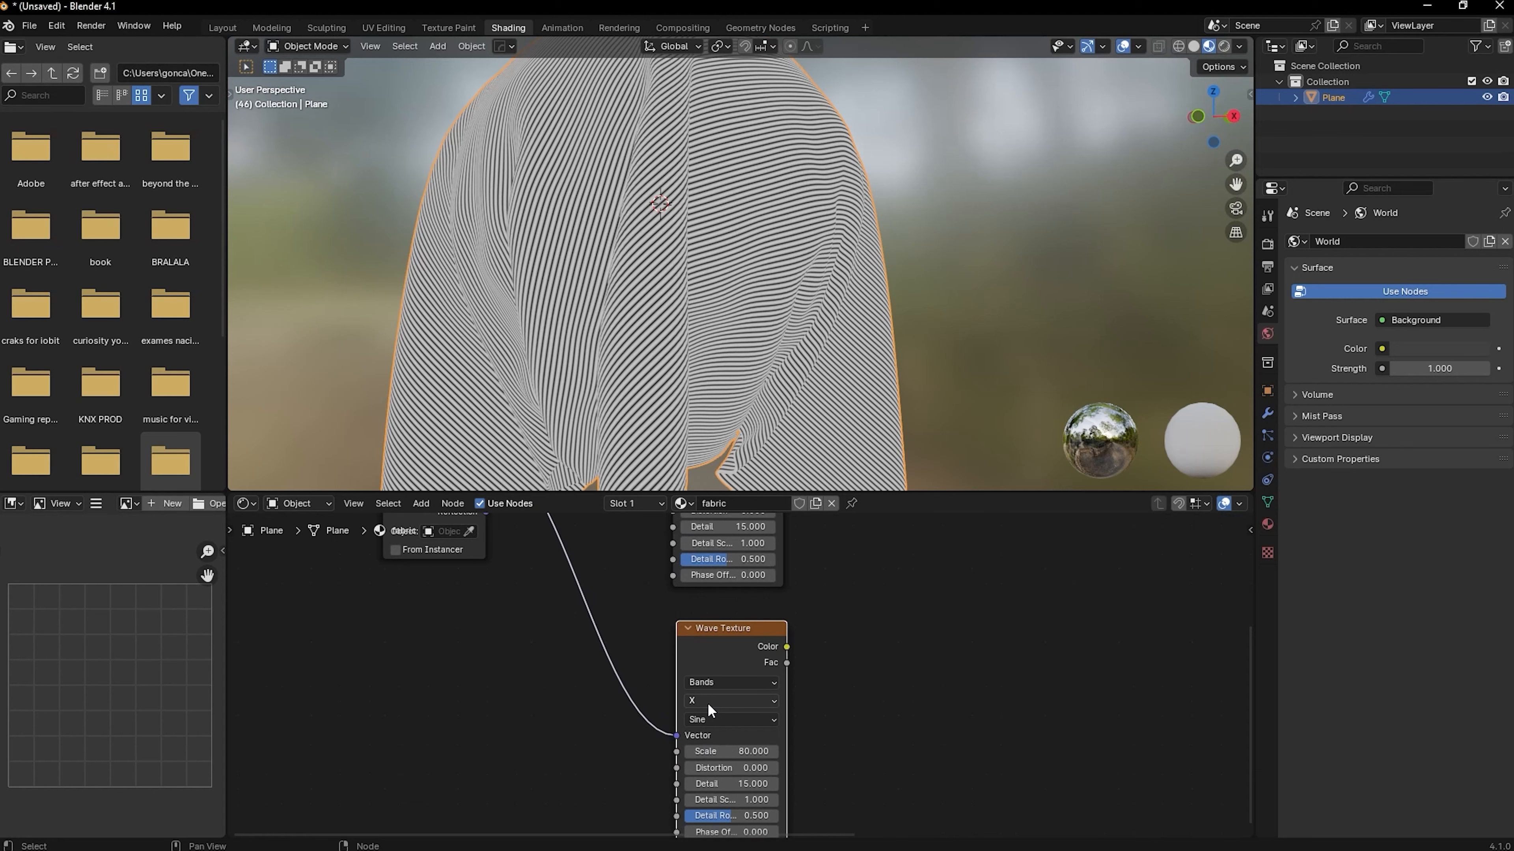
Set the lower Wave Texture's bands direction to Y and preview it on the cloth
click(708, 703)
click(708, 754)
scroll(844, 664, down, 5)
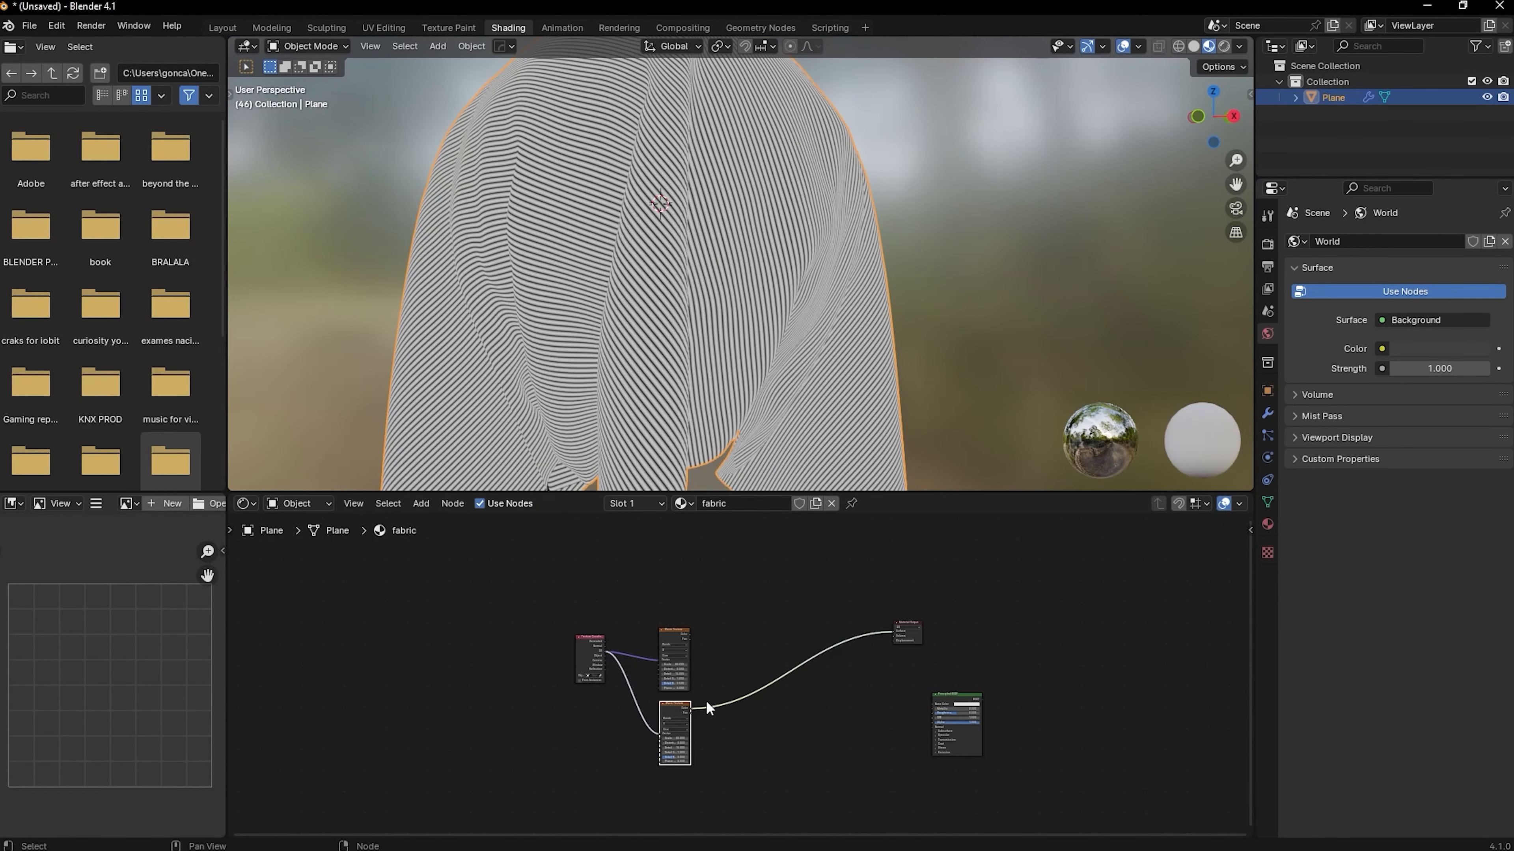
Preview the upper Wave Texture on the cloth and select both Wave Texture nodes
ctrl+shift+click(672, 656)
scroll(732, 668, up, 5)
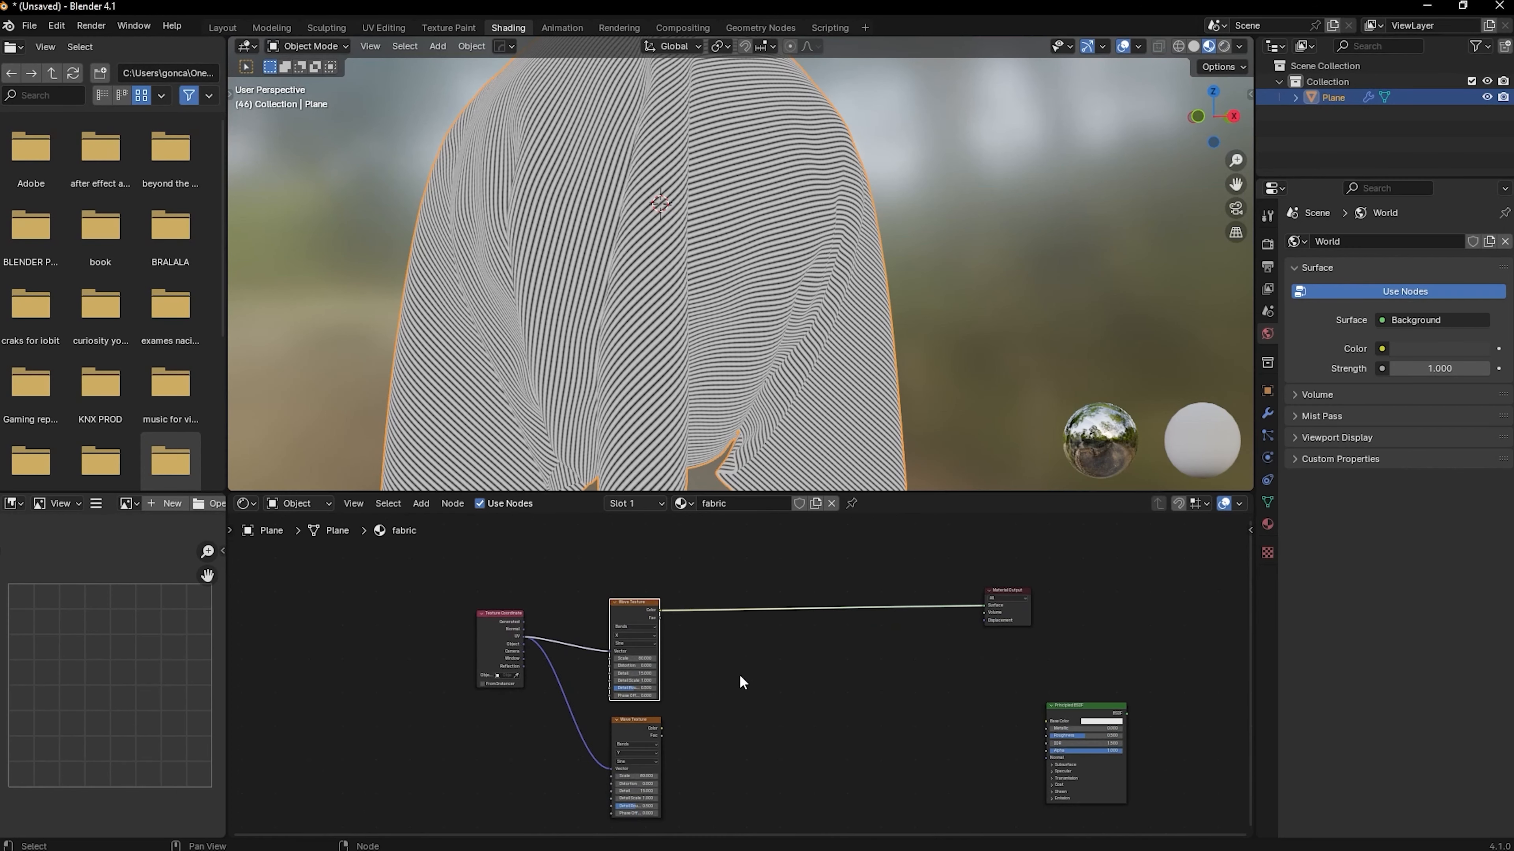
shift+click(572, 769)
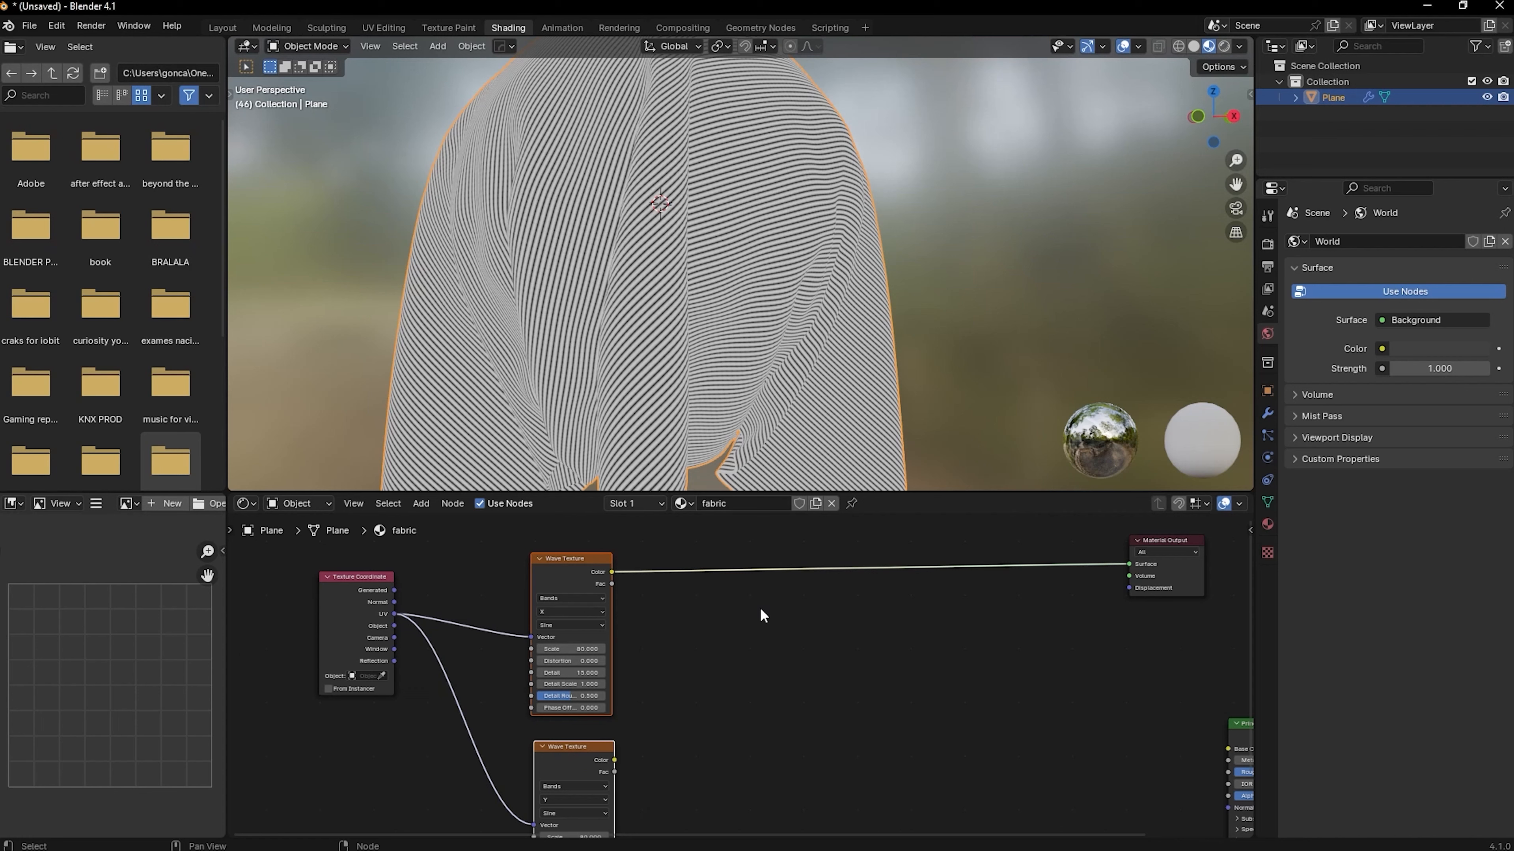
key(shift+a)
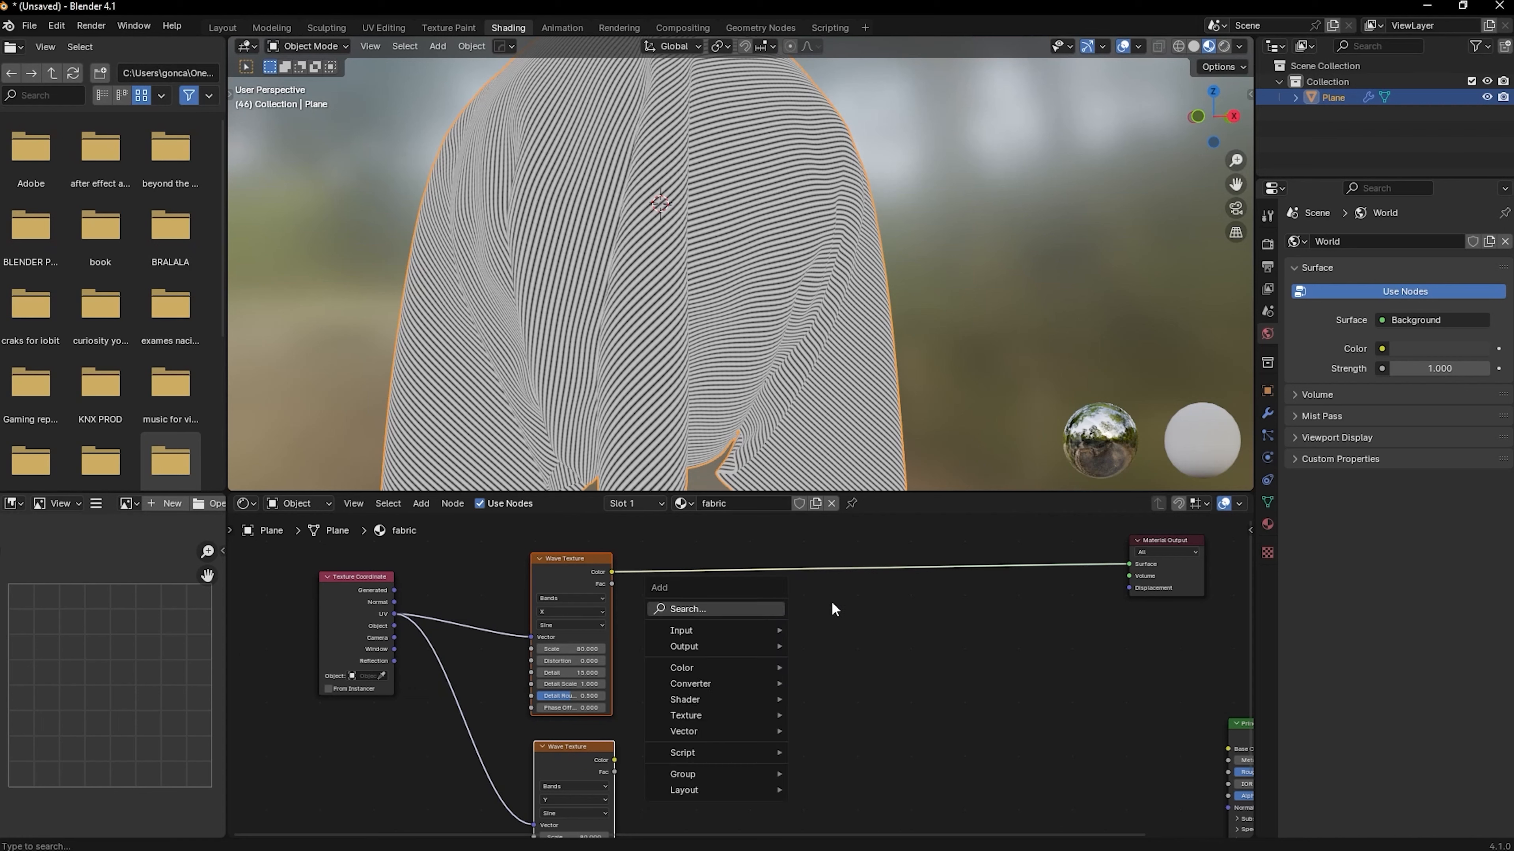
key(shift+a)
click(927, 609)
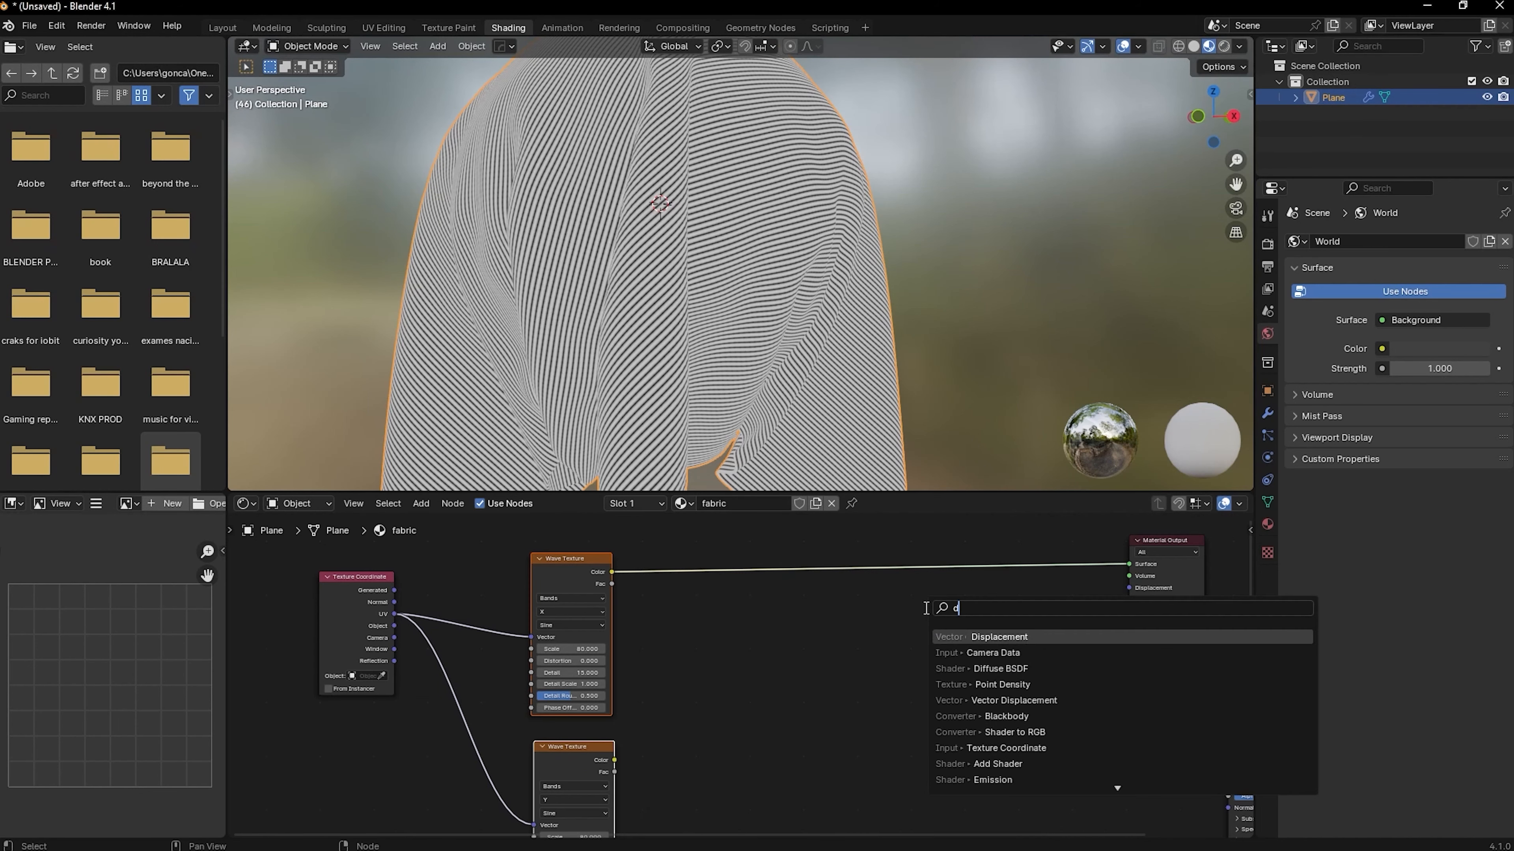
text(mix)
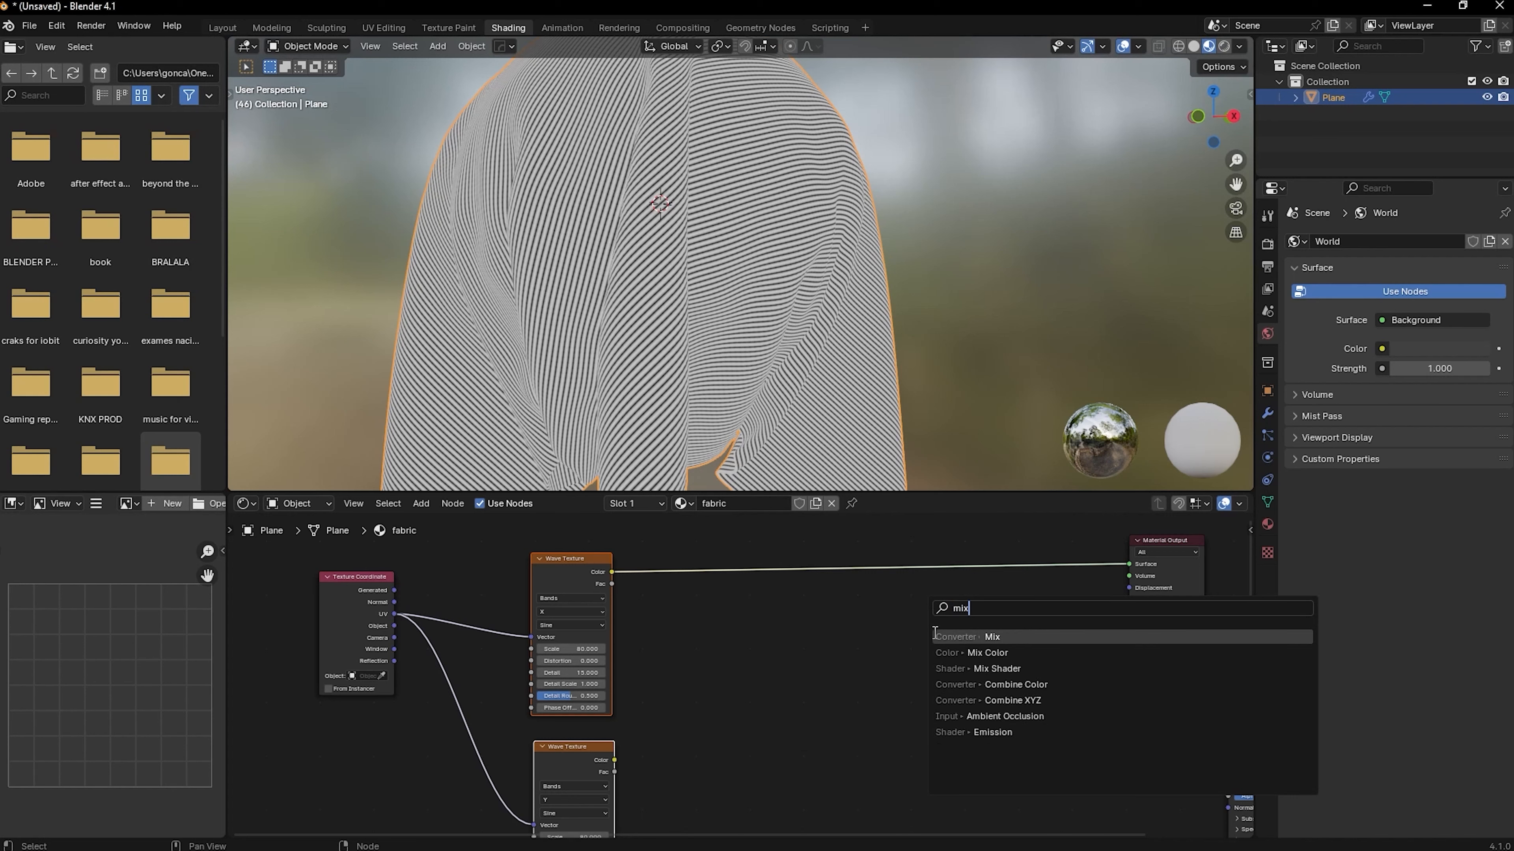
click(956, 655)
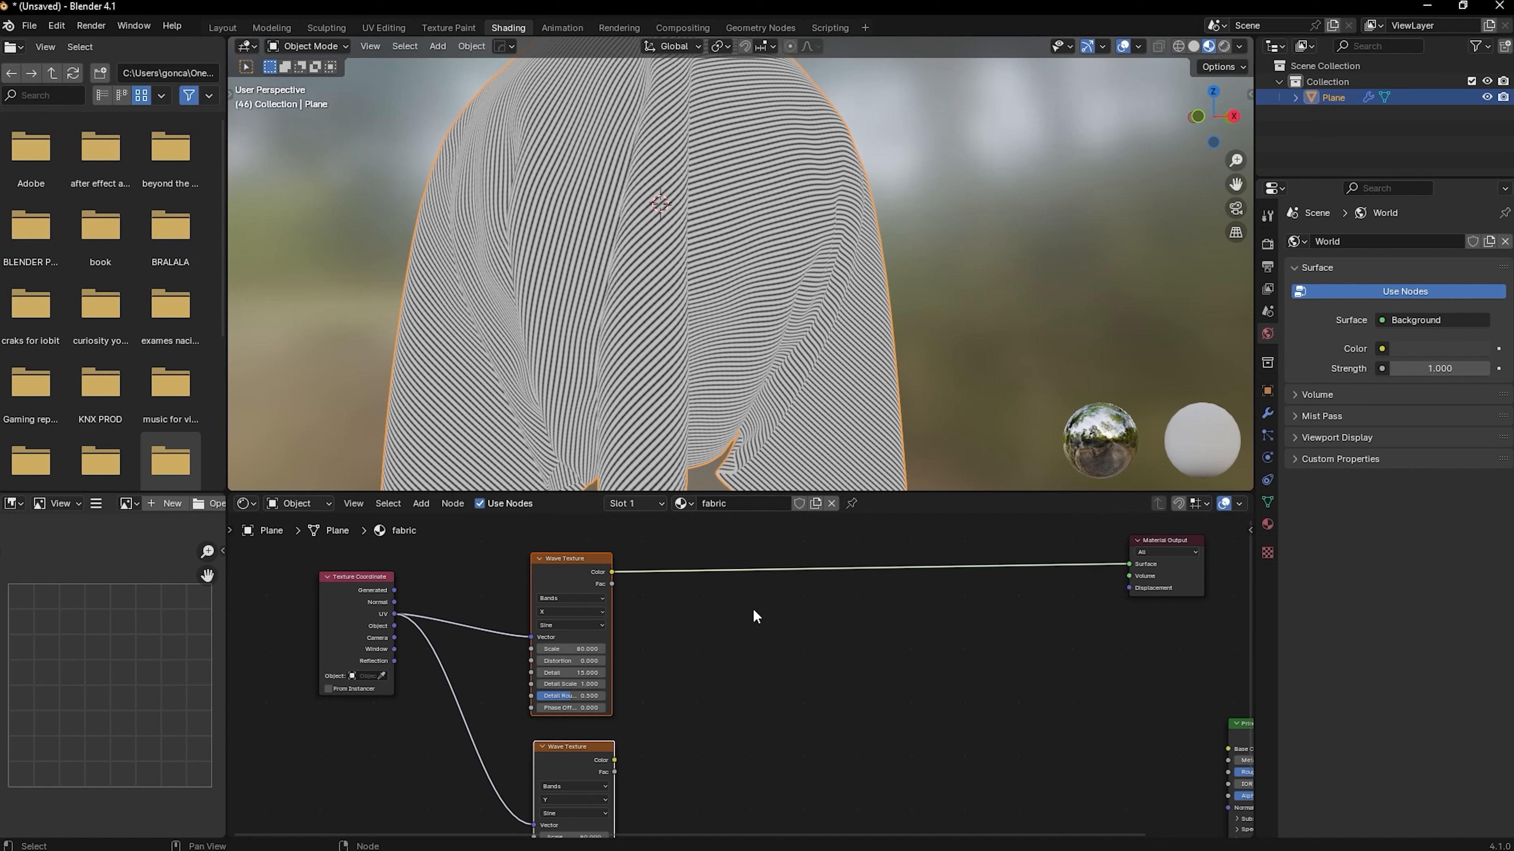
Merge the two selected Wave Textures through a color Mix node at factor 0.5 that feeds the Material Output
key(ctrl+0)
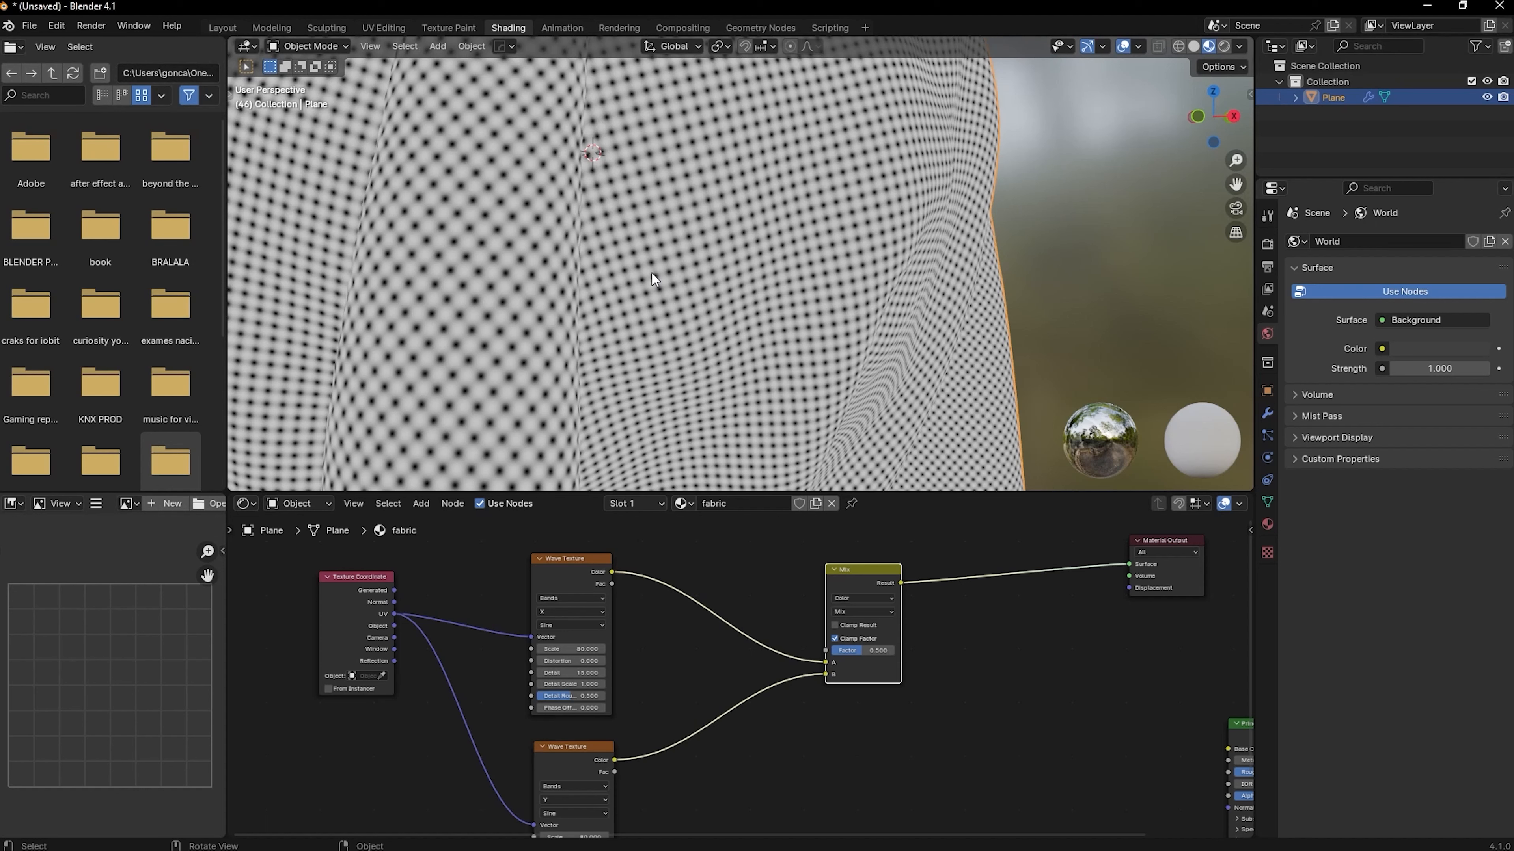
scroll(694, 619, up, 1)
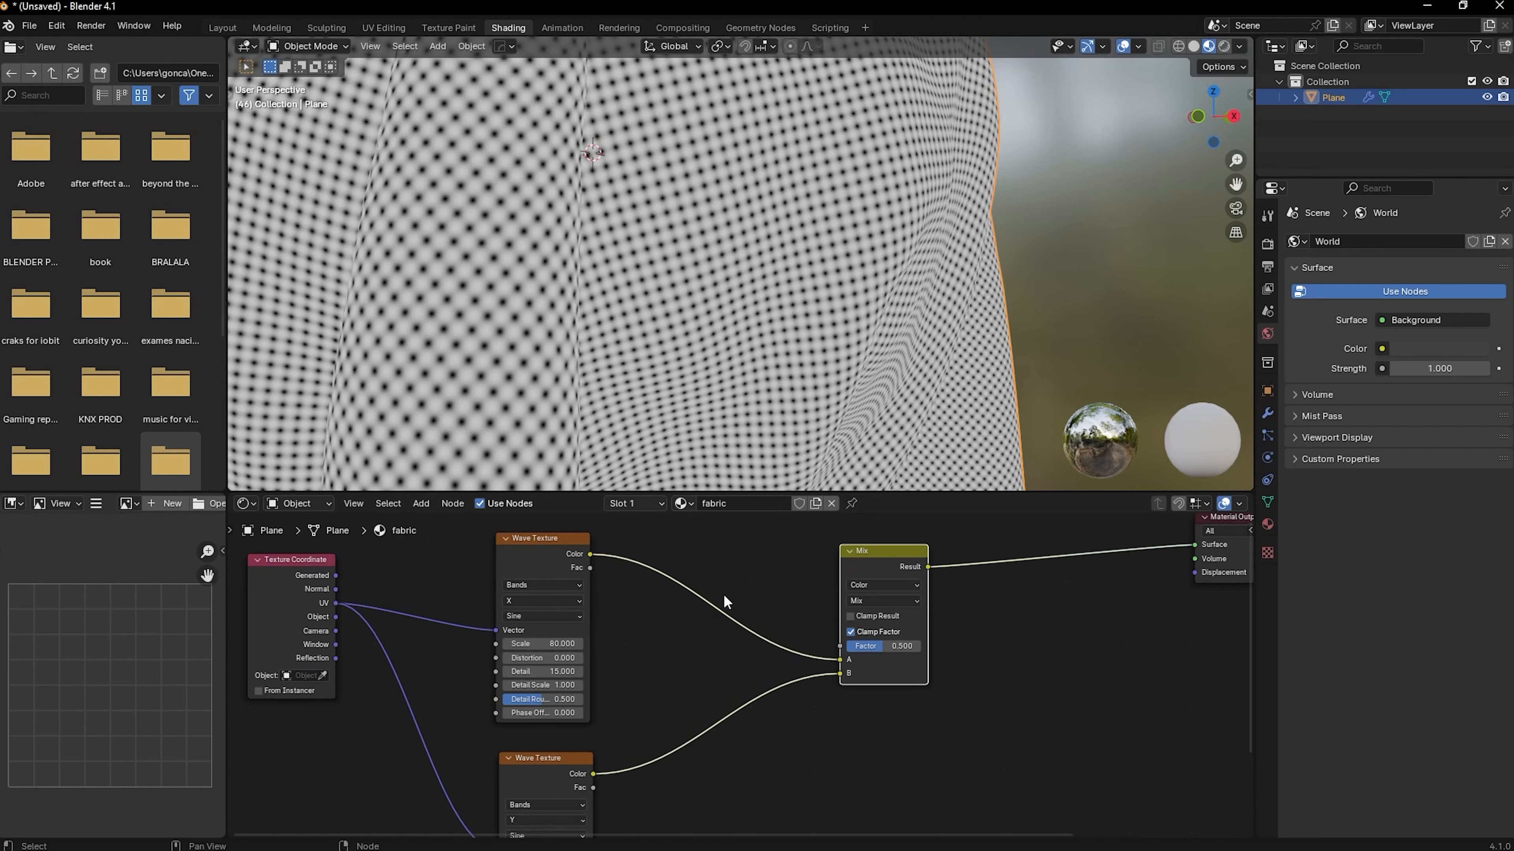
Insert a Math node between the upper Wave Texture and the Mix node's A input and set it to Greater Than
key(shift+a)
text(s)
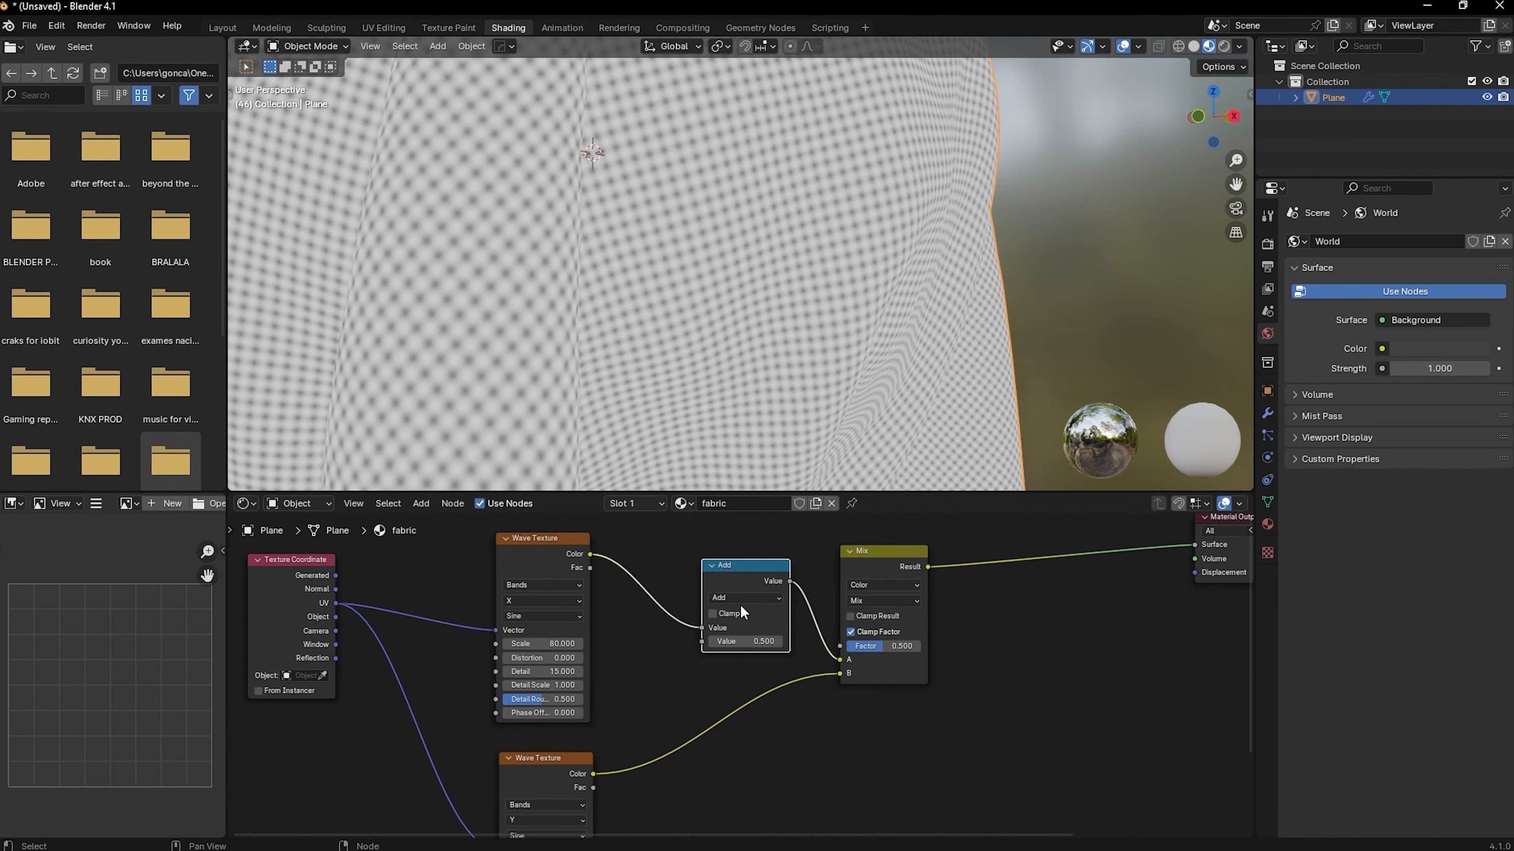
drag(743, 581, 722, 576)
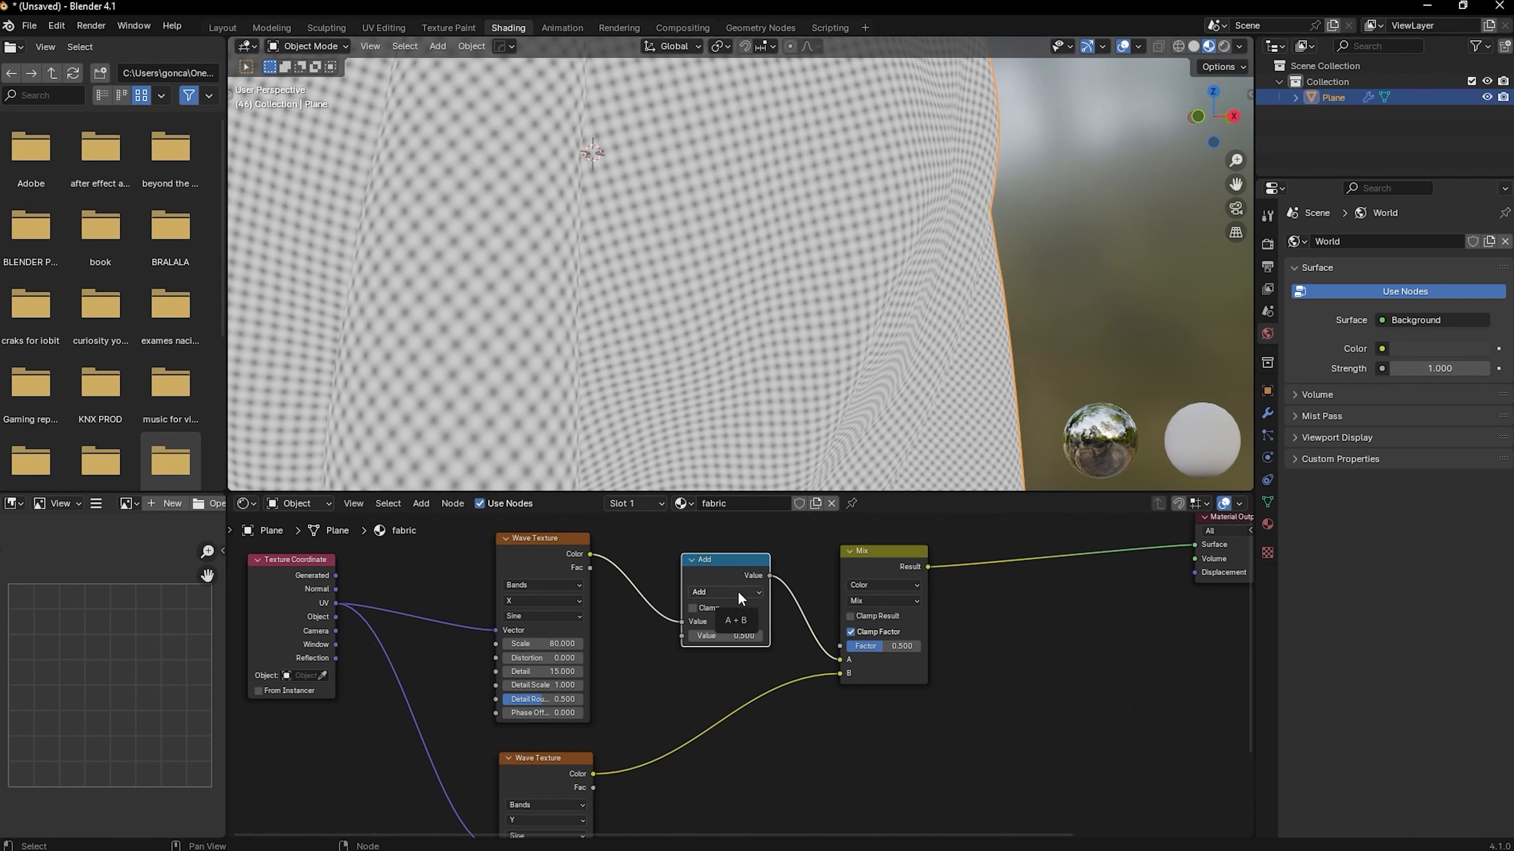
click(738, 591)
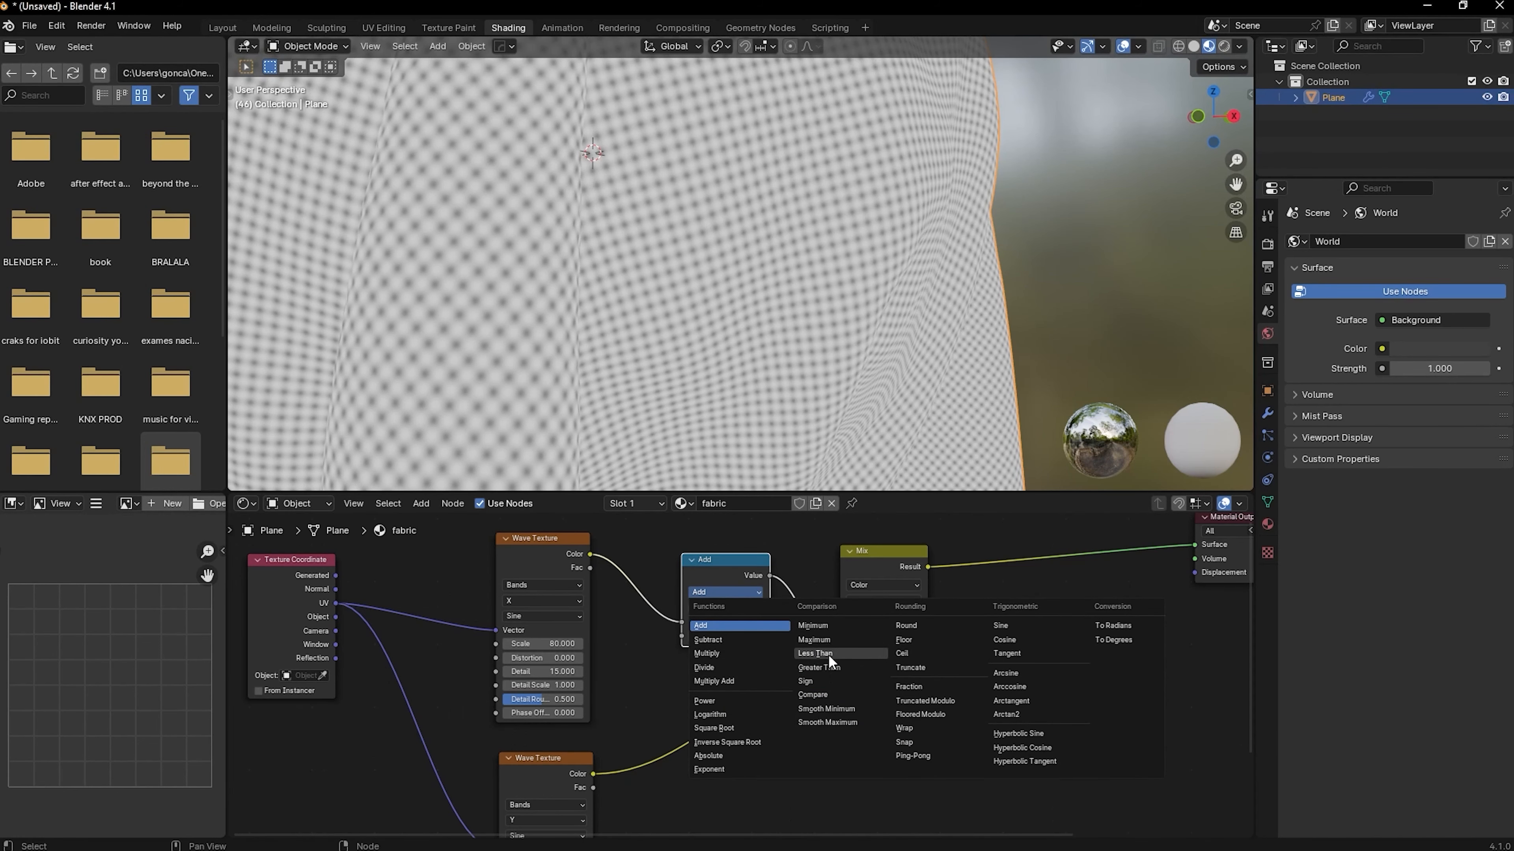
click(820, 667)
Duplicate the Greater Than node and insert the copy between the lower Wave Texture and the Mix node's B input
middle_drag(793, 763, 779, 698)
key(shift+d)
click(730, 791)
scroll(787, 328, down, 5)
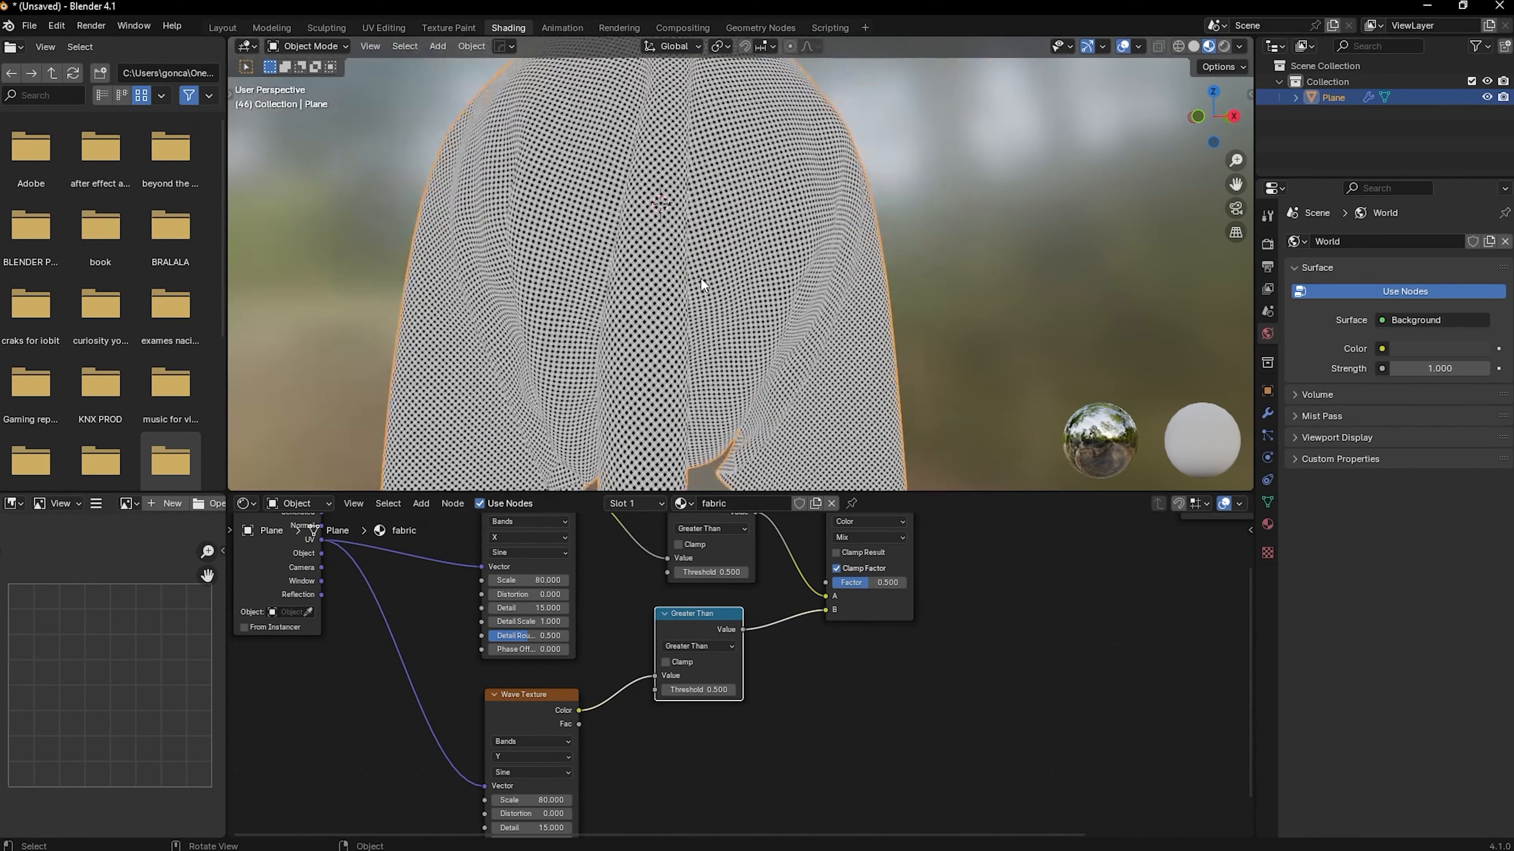
scroll(706, 278, up, 6)
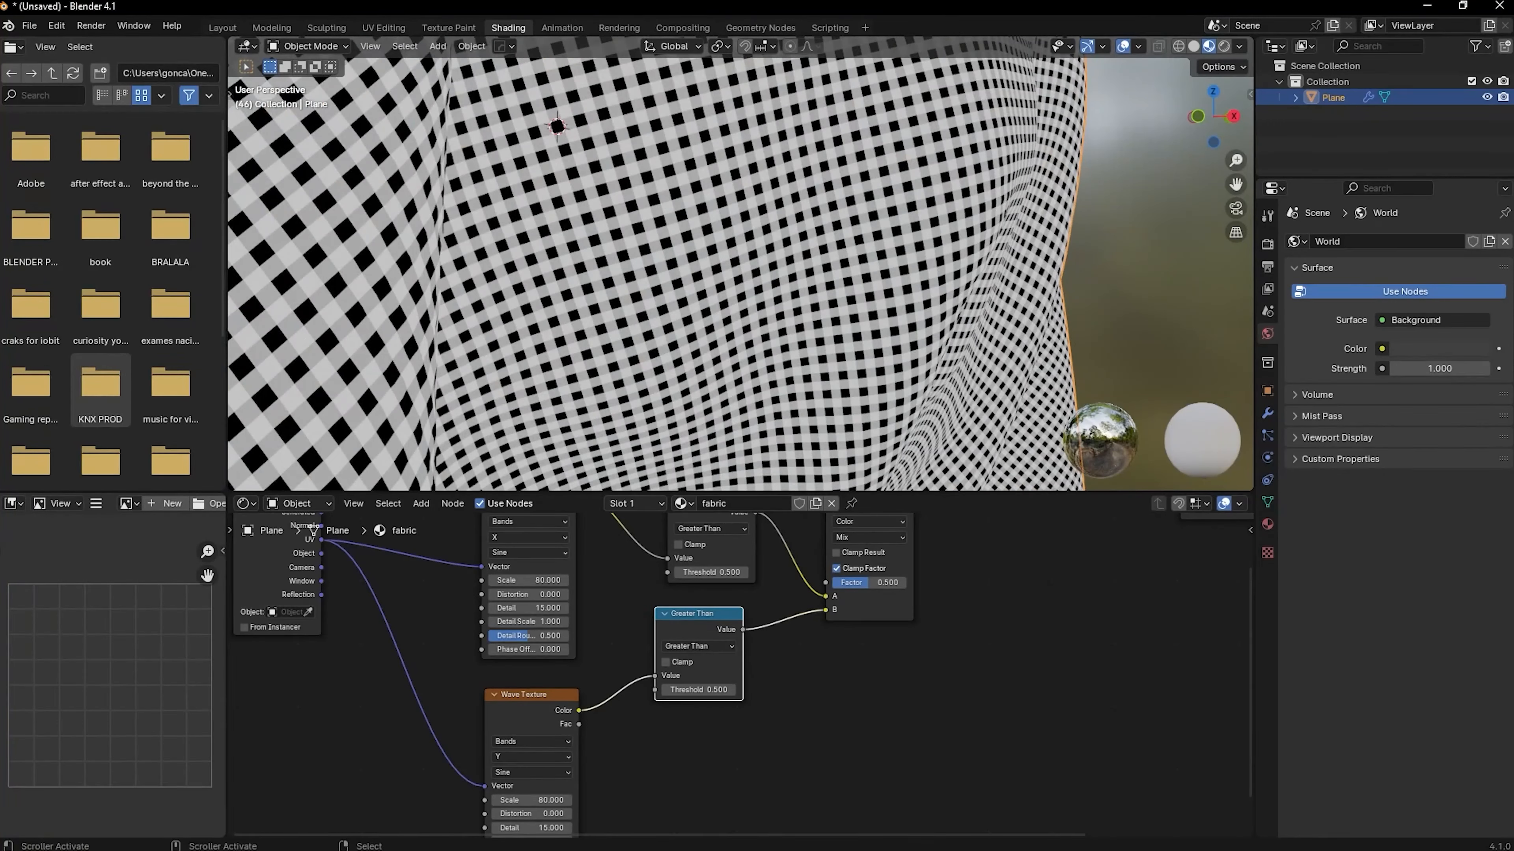
scroll(742, 592, down, 2)
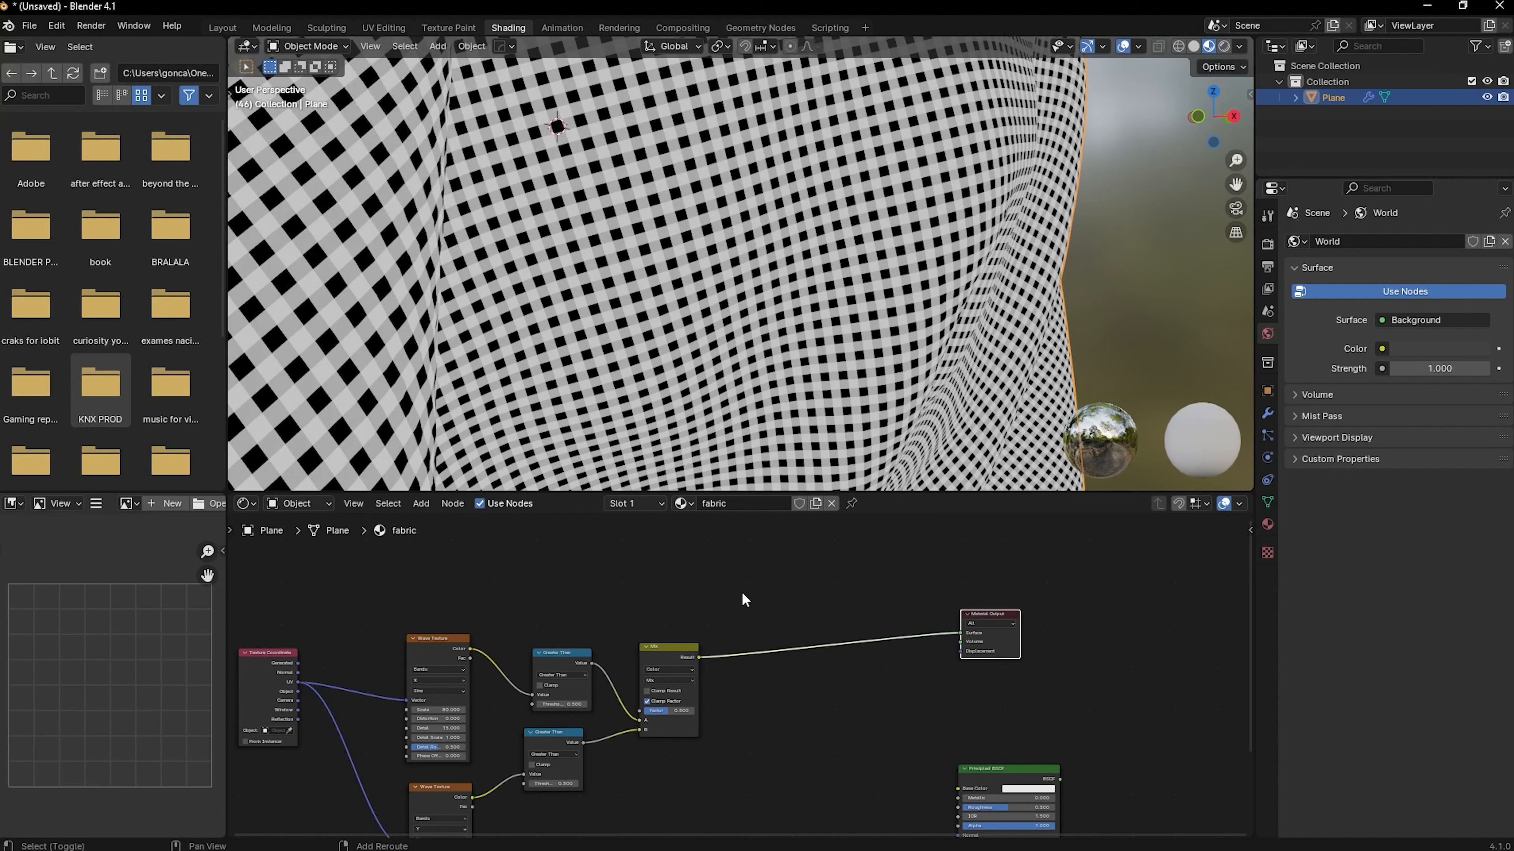
Add a Color Ramp node between the Mix node and the Material Output
key(shift+a)
text(s)
key(BackSpace)
text(color r)
key(Return)
click(743, 593)
Duplicate the Mix node between the Color Ramp and the Material Output, with the ramp's Color feeding the copy's Factor
click(658, 652)
key(g)
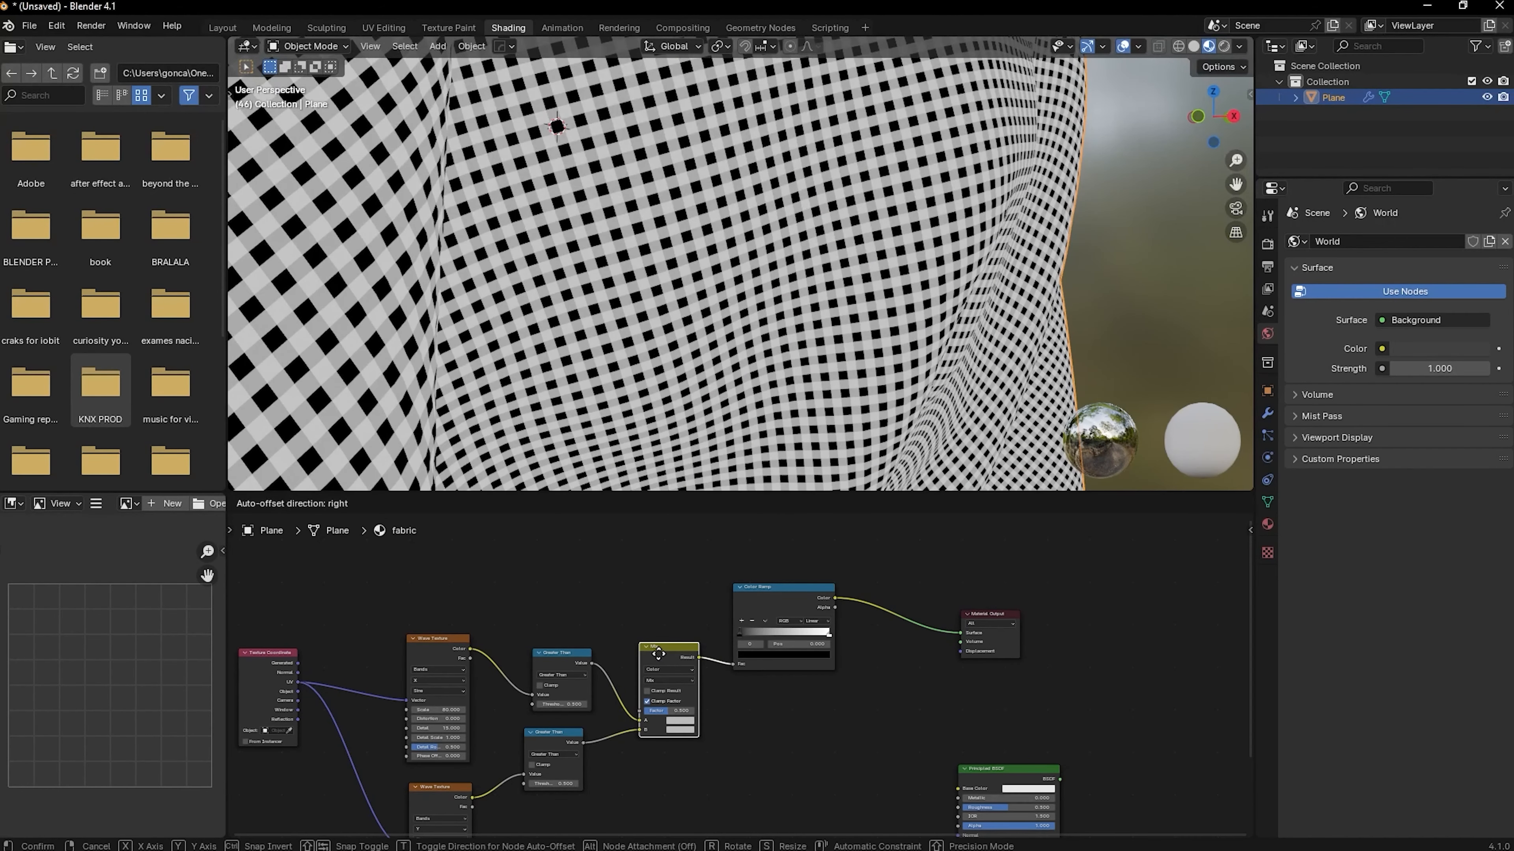
click(891, 554)
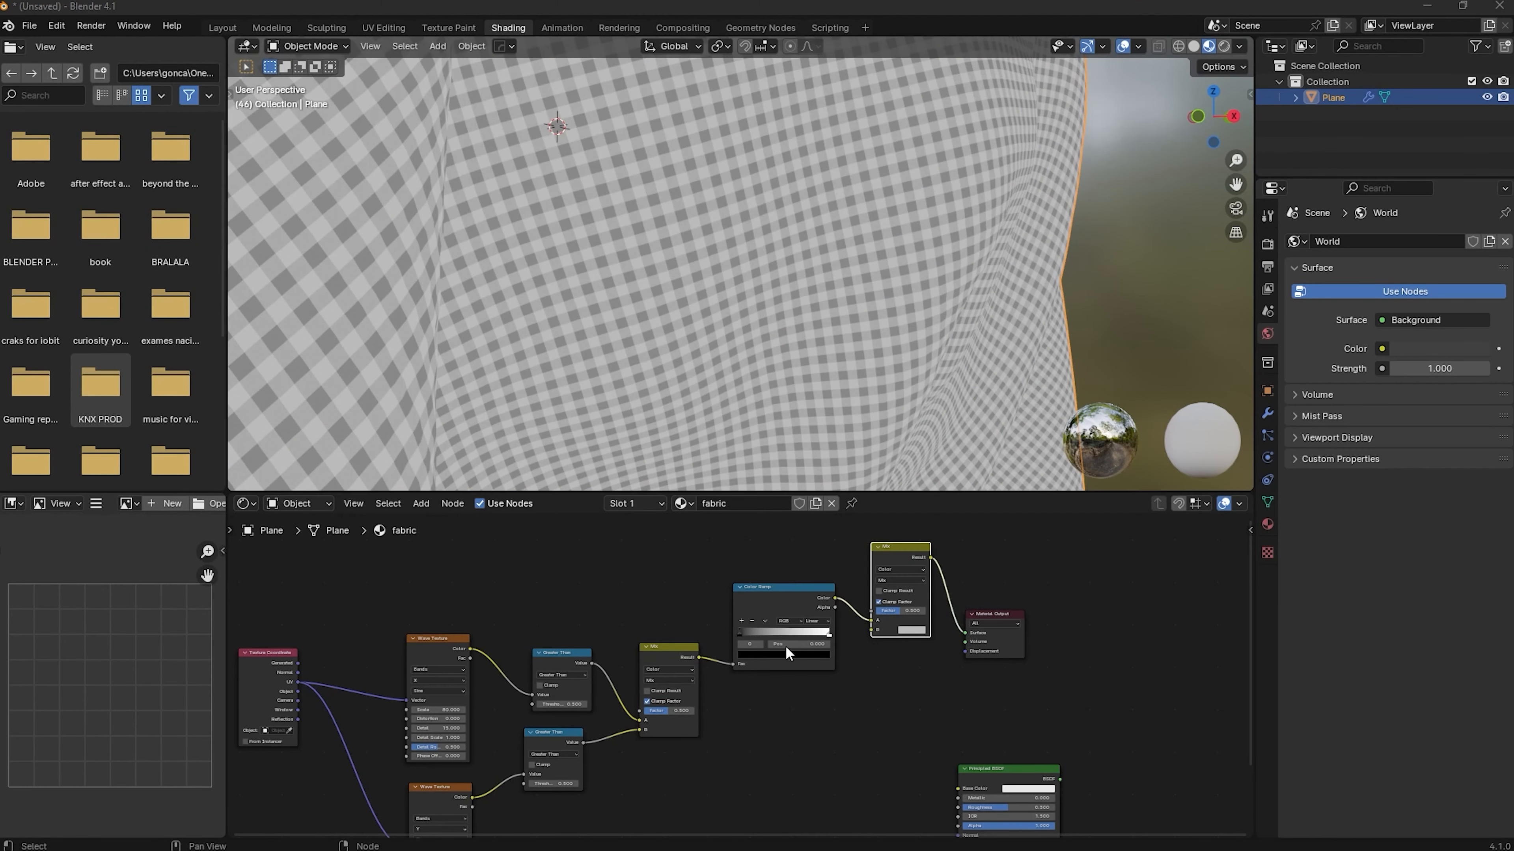
scroll(790, 653, up, 3)
drag(847, 637, 846, 620)
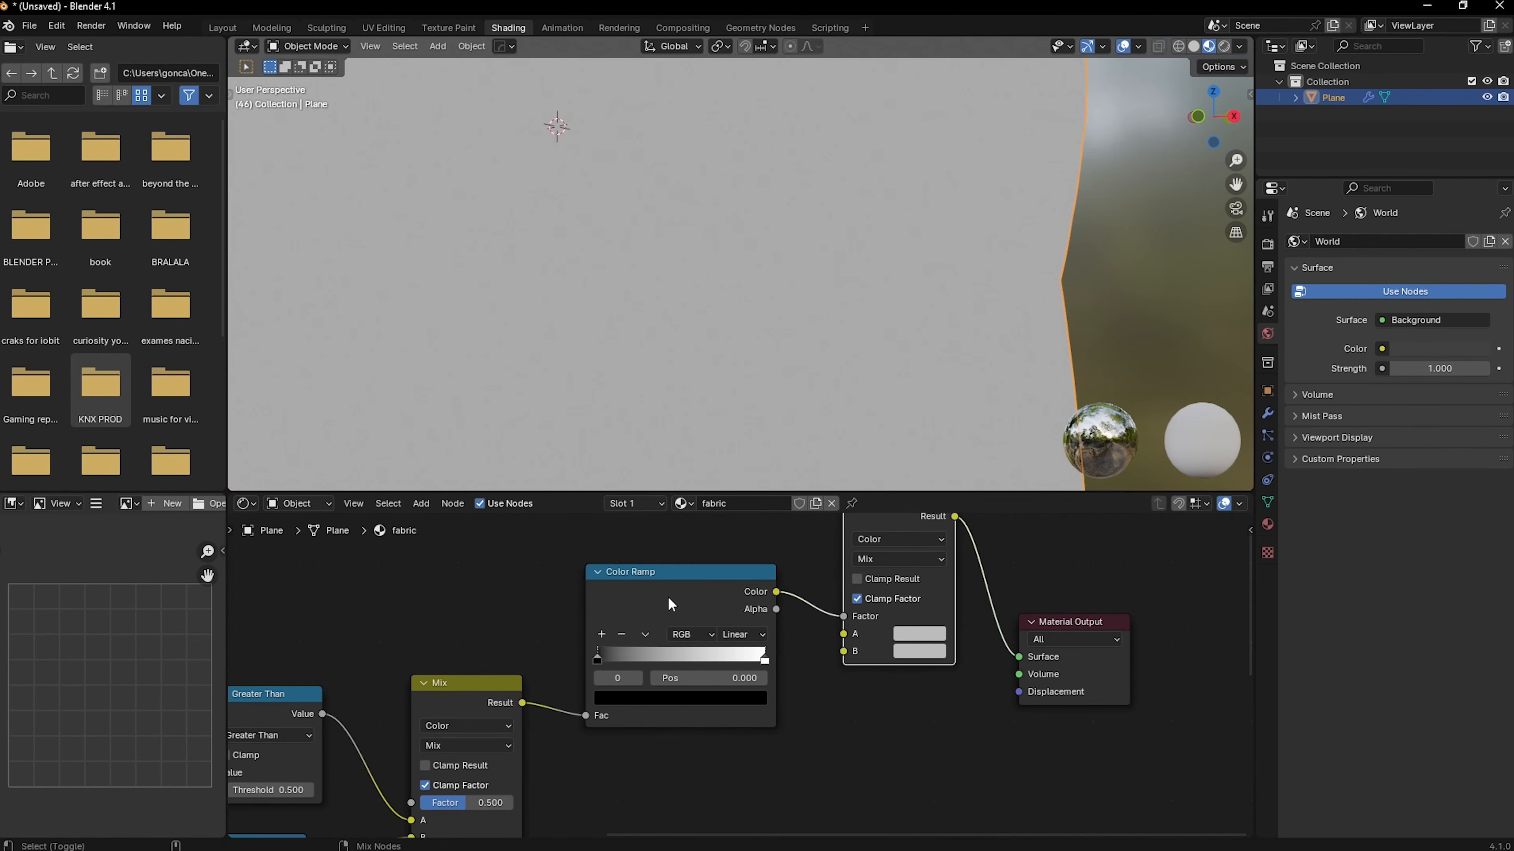
Move the Color Ramp's black stop to 0.627 and set the second Mix node's A color to black and B to white
drag(597, 657, 701, 652)
scroll(742, 659, down, 2)
middle_drag(756, 722, 636, 753)
click(745, 674)
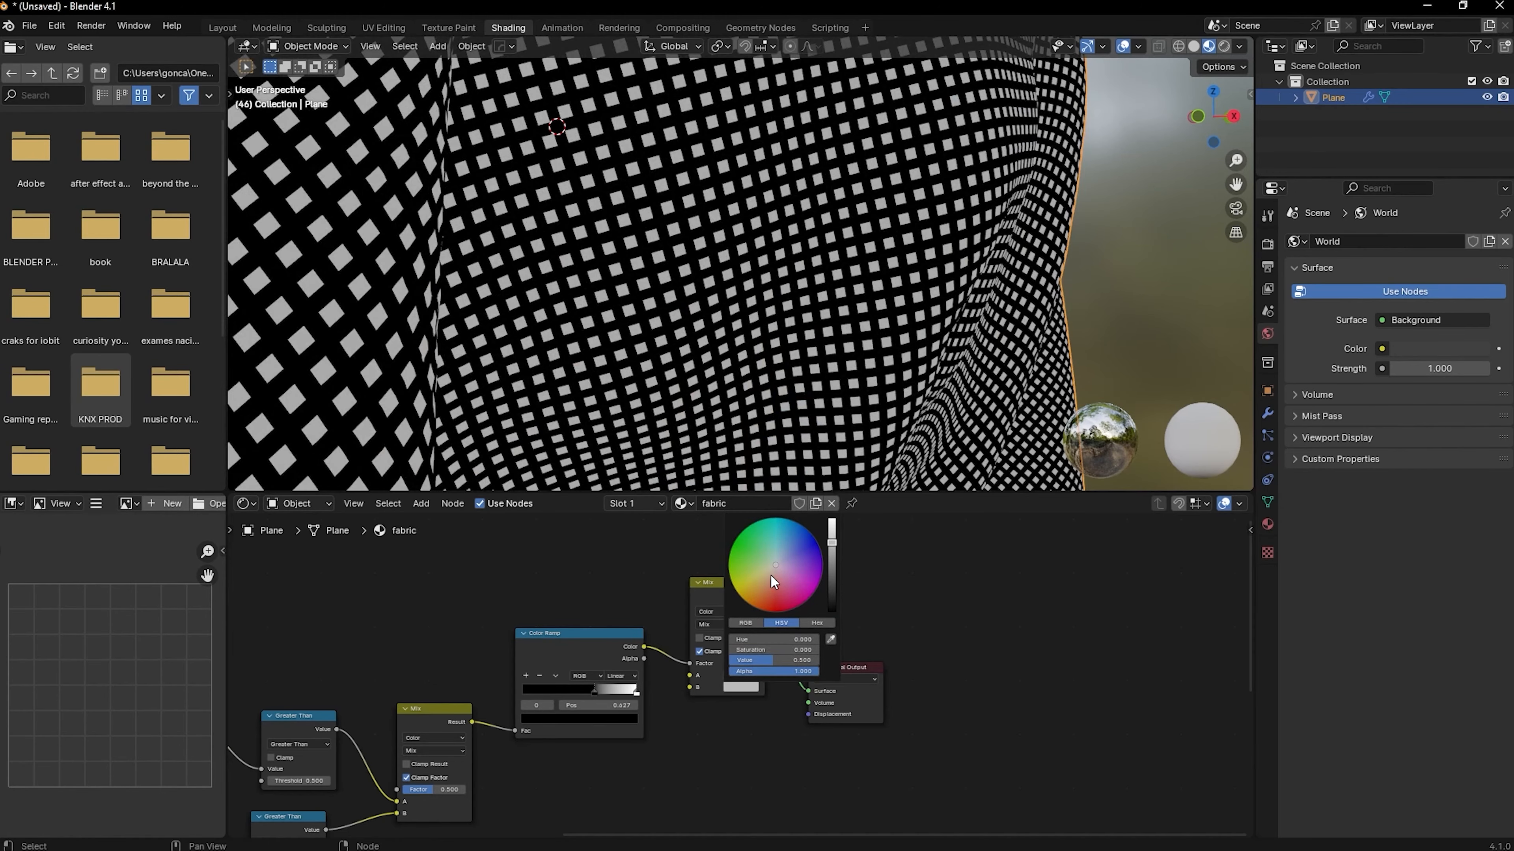
drag(770, 575, 770, 566)
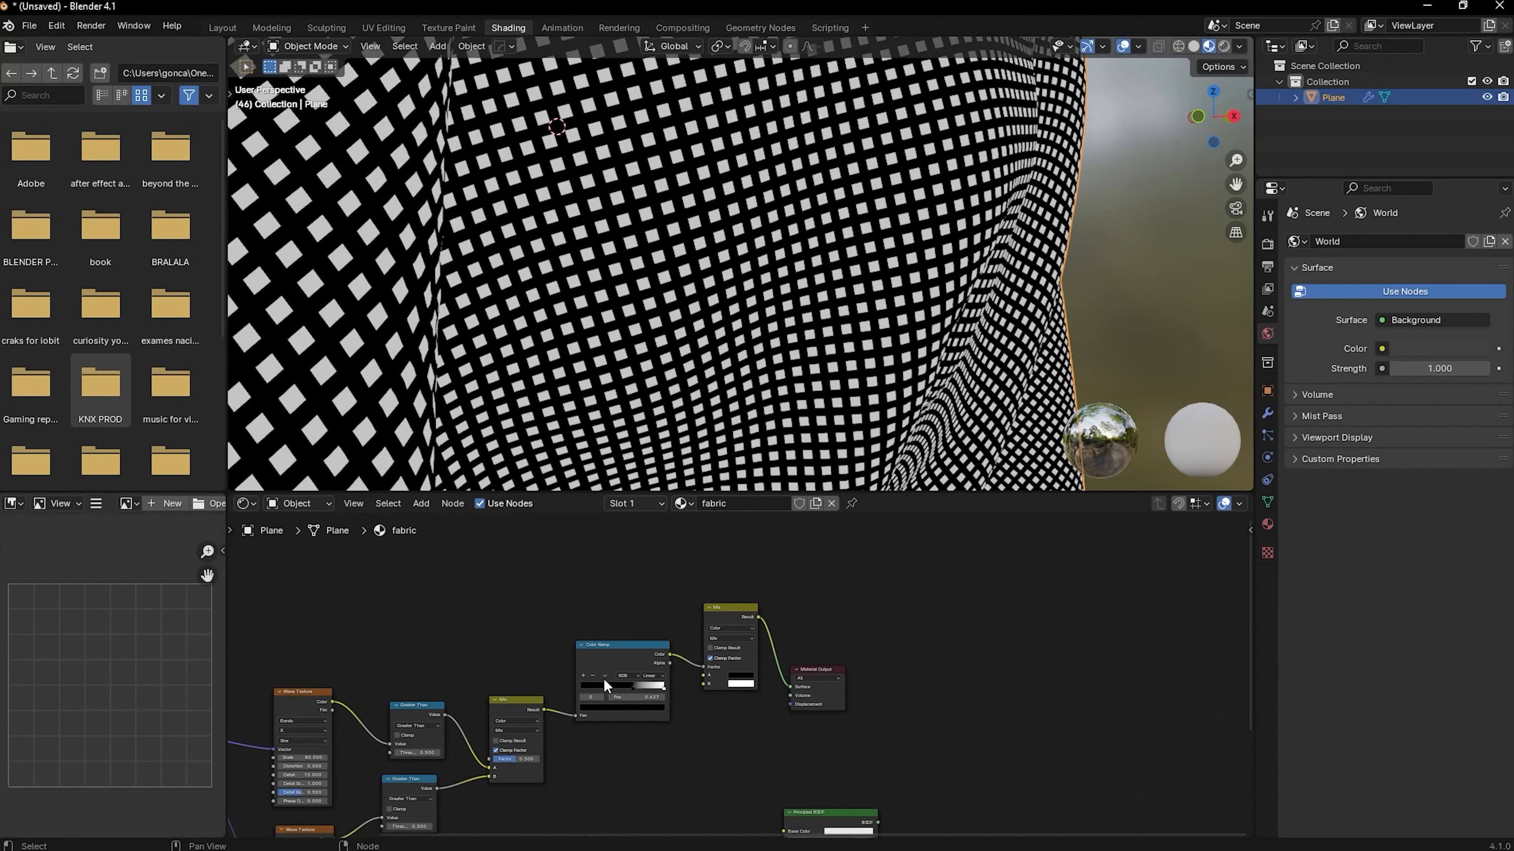
Duplicate the Color Ramp above the original, reset it to defaults and feed its Fac from the first Mix node's Result
click(610, 655)
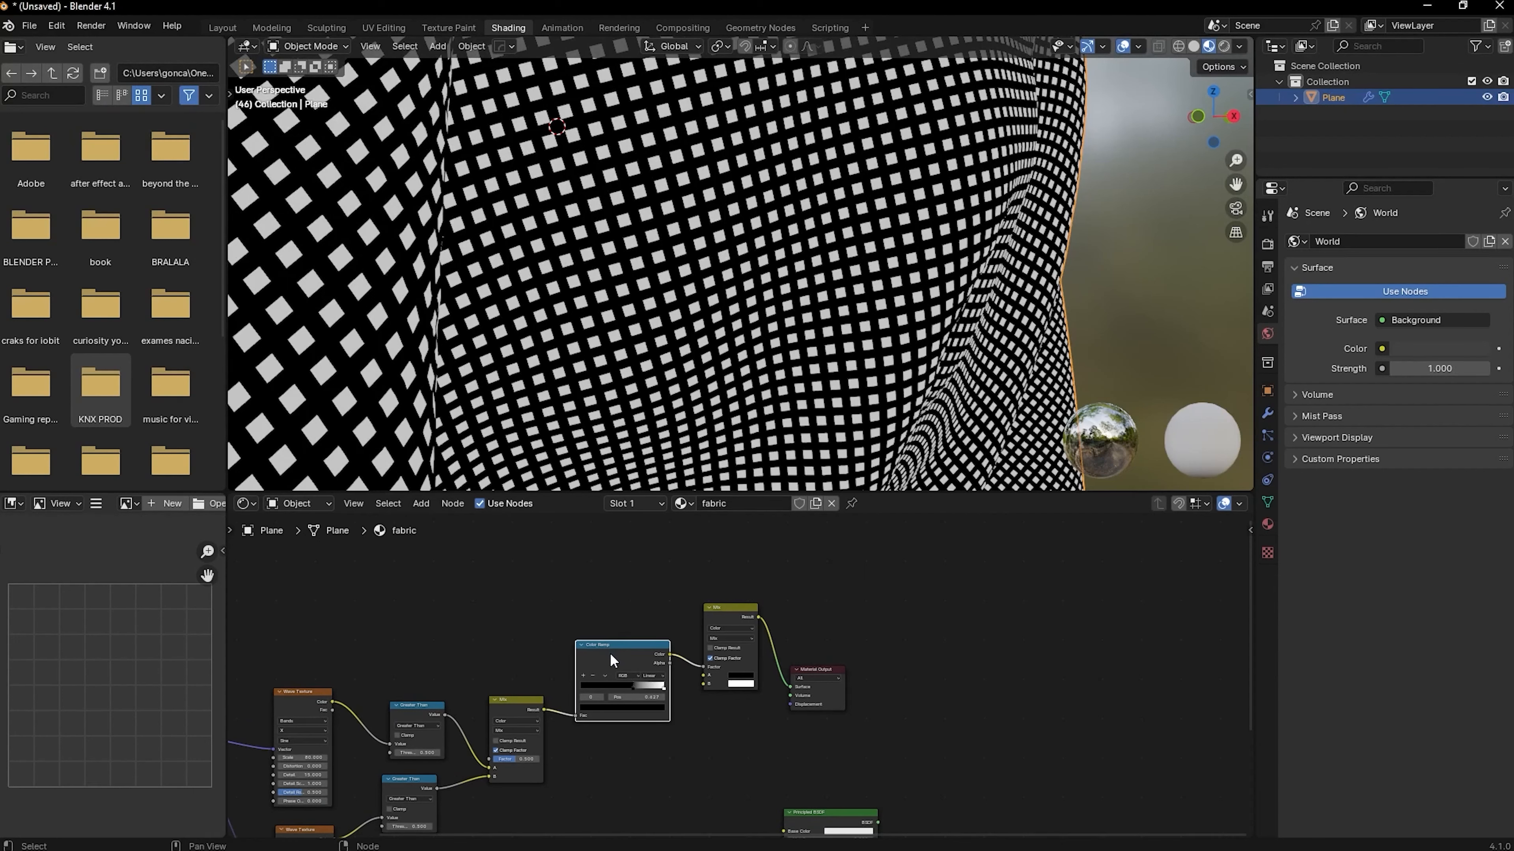
scroll(566, 704, up, 4)
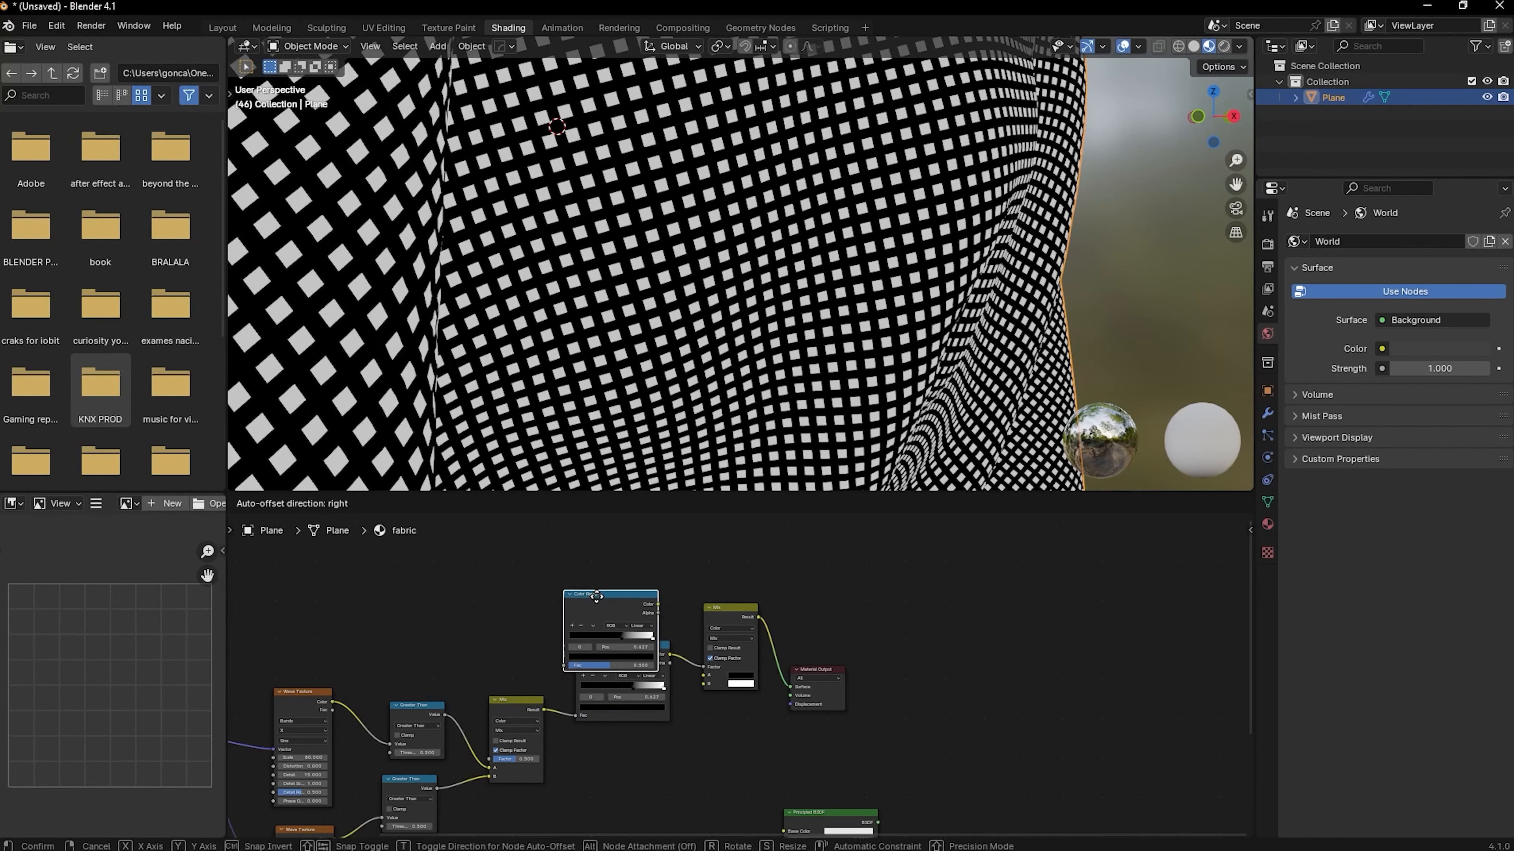
scroll(566, 704, up, 2)
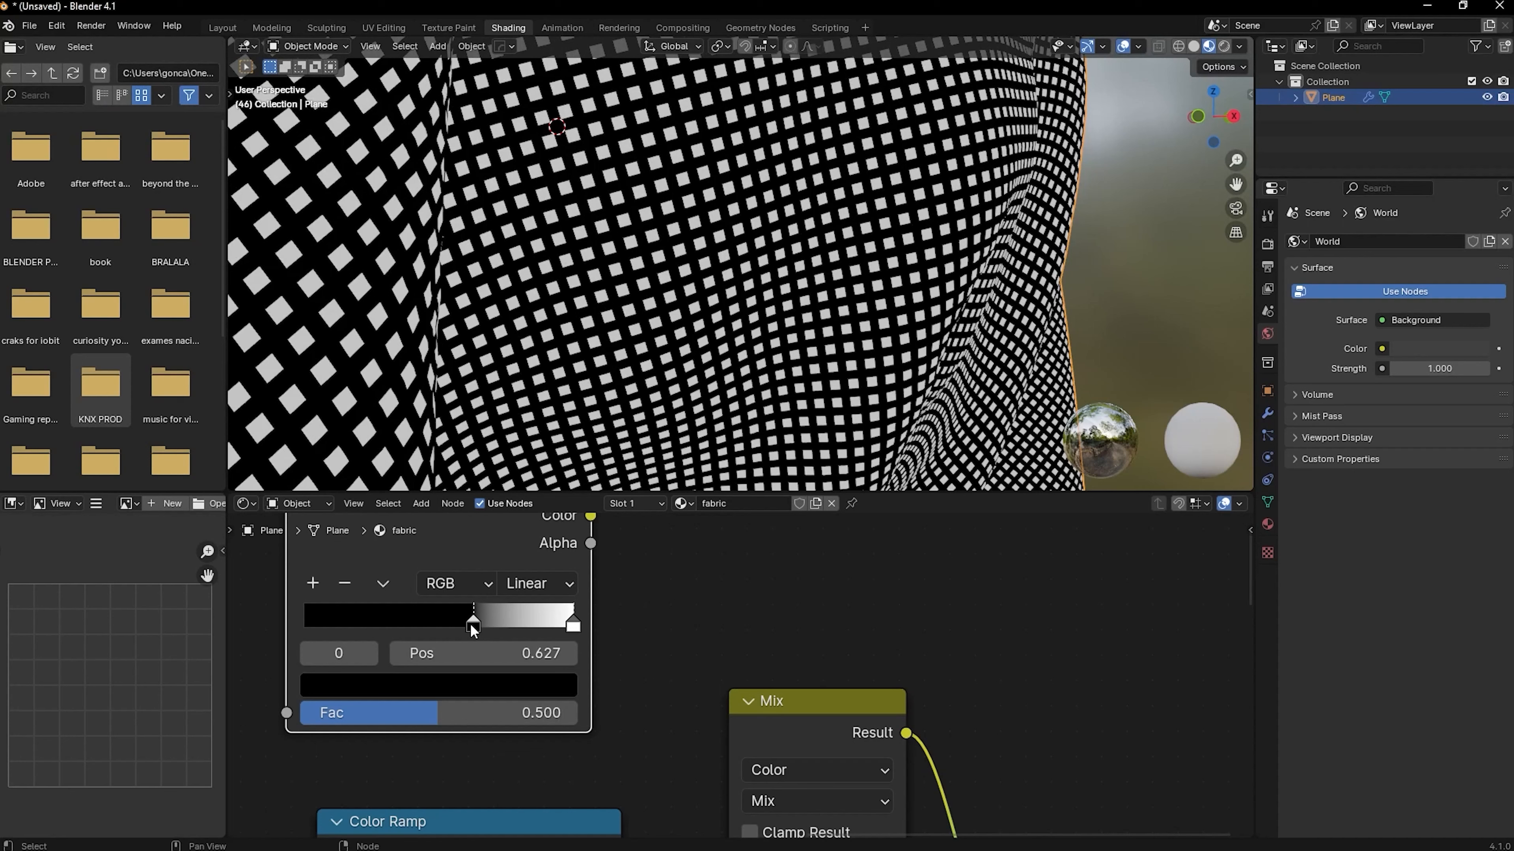
key(Delete)
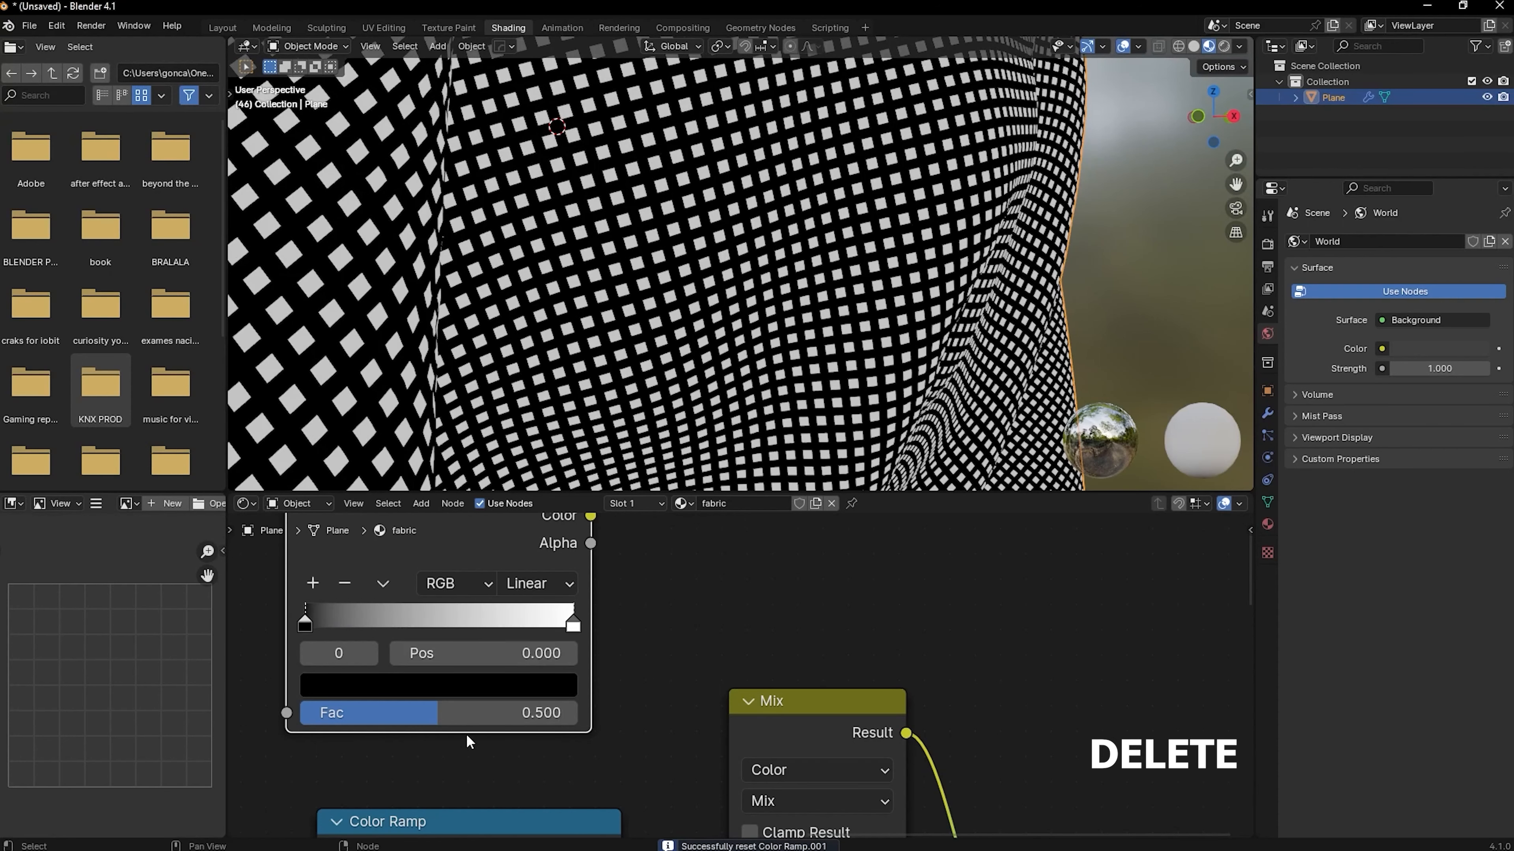
scroll(466, 733, down, 3)
middle_drag(384, 733, 533, 689)
scroll(498, 694, down, 2)
drag(538, 597, 504, 743)
Duplicate the black-and-white Mix node, link the upper ramp's Color to the copy's Factor and the second Mix's Result to its A input
click(584, 678)
key(shift+d)
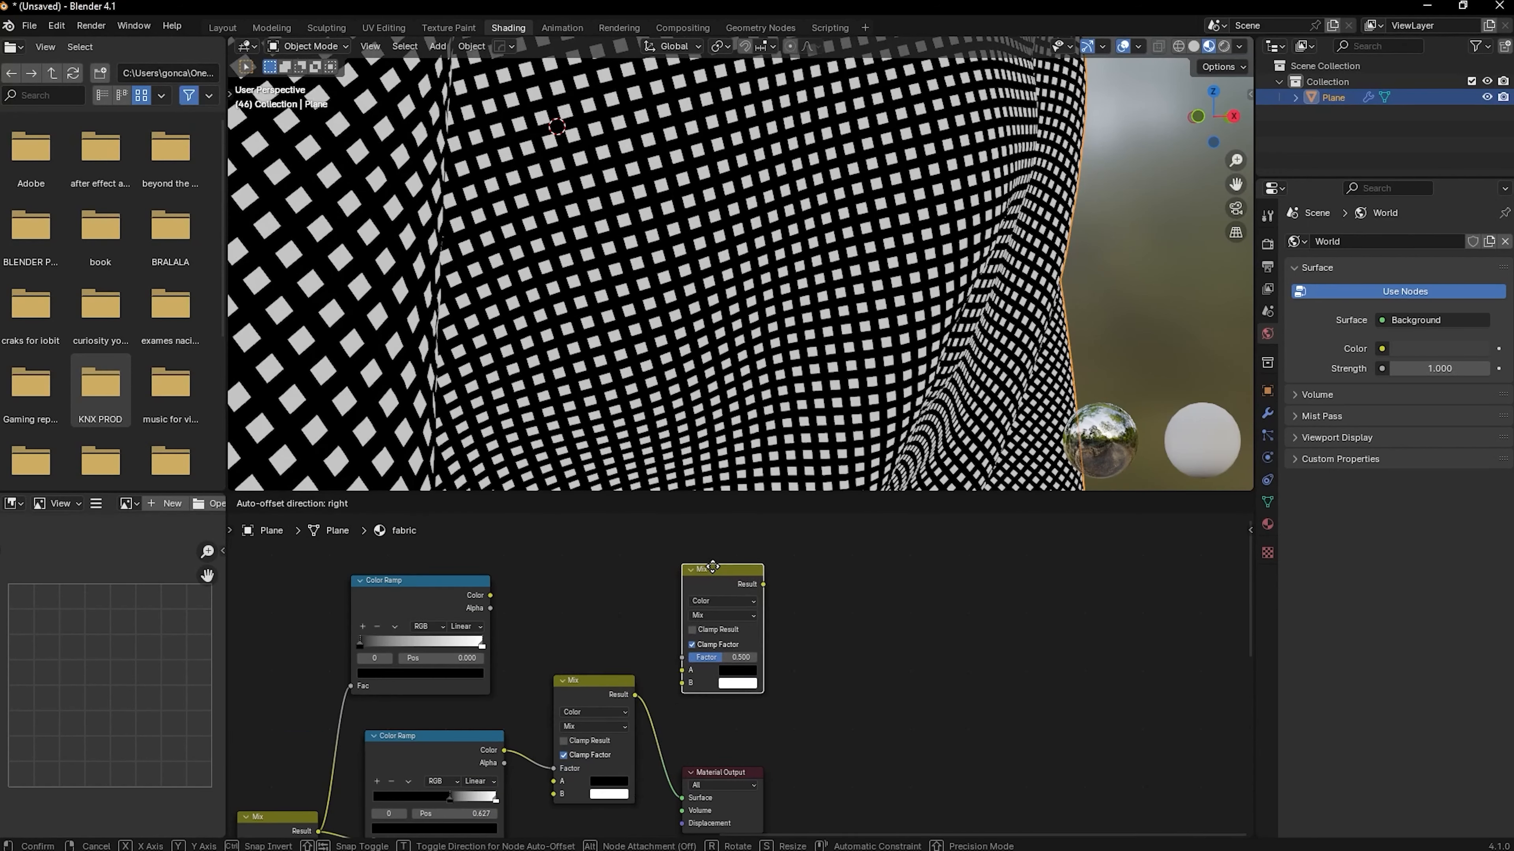
click(712, 569)
drag(491, 595, 679, 659)
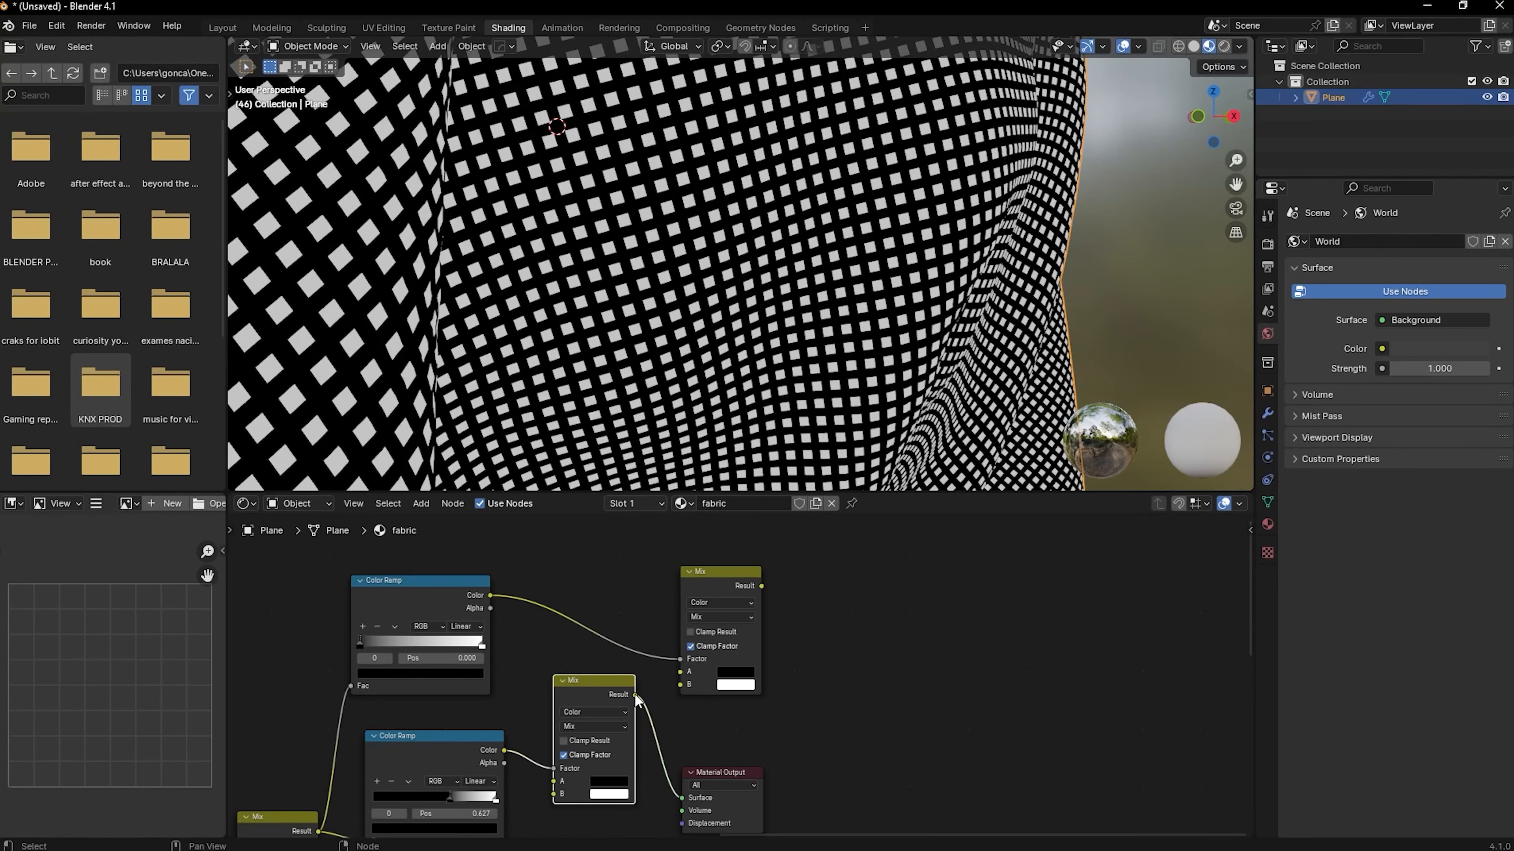
drag(636, 695, 679, 671)
Preview the upper Color Ramp on the cloth, flip the ramp and move its black stop to 0.355
ctrl+shift+click(410, 604)
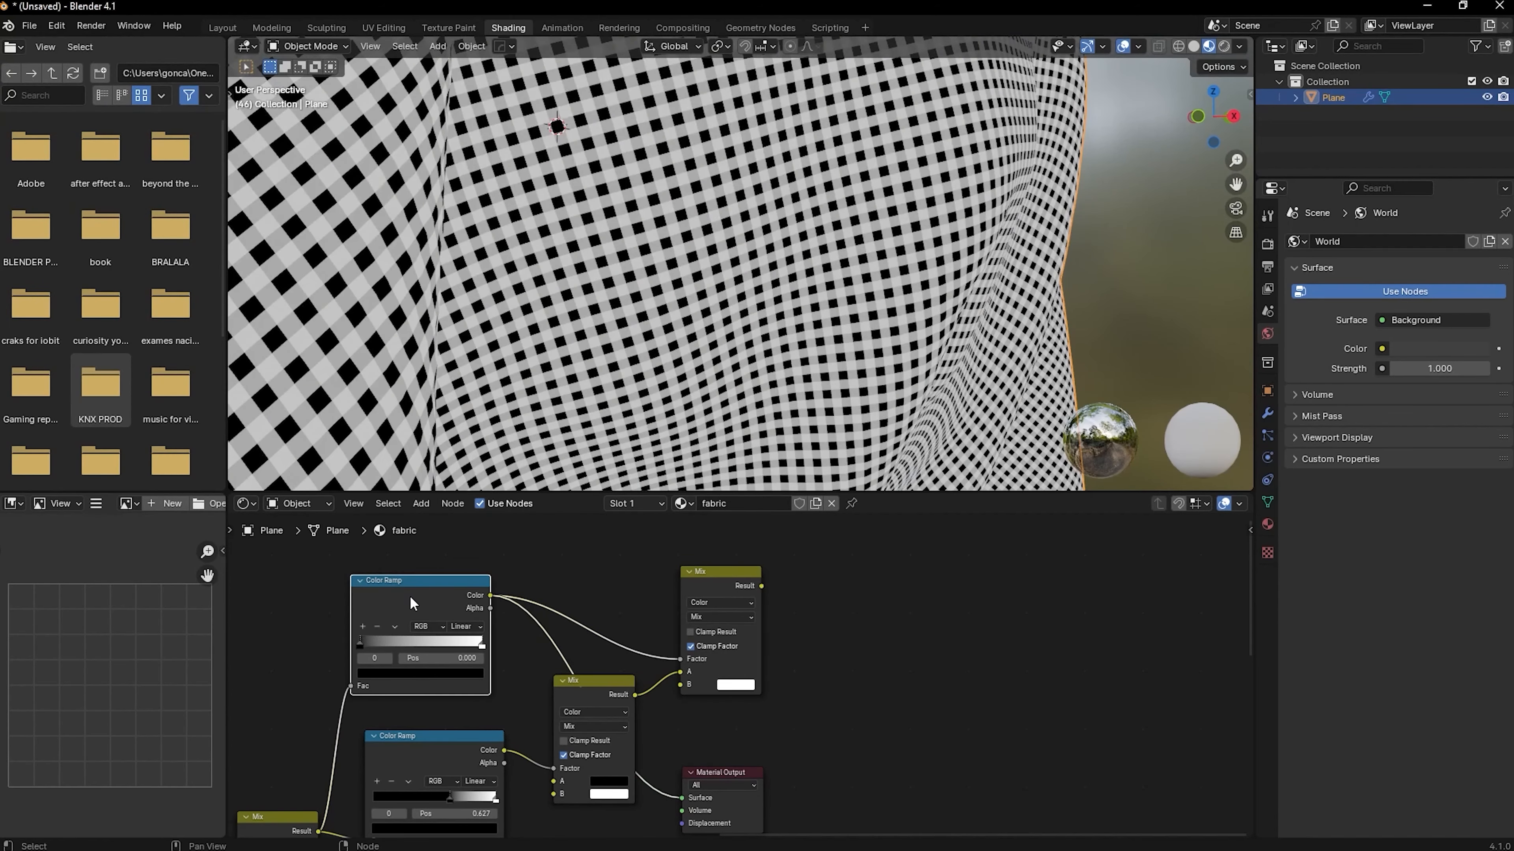
scroll(411, 603, up, 3)
drag(448, 650, 590, 653)
middle_drag(639, 757, 606, 623)
middle_drag(473, 522, 459, 628)
click(458, 620)
click(494, 636)
mouse_move(485, 662)
mouse_down()
mouse_move(429, 662)
mouse_move(497, 662)
mouse_move(477, 663)
mouse_up()
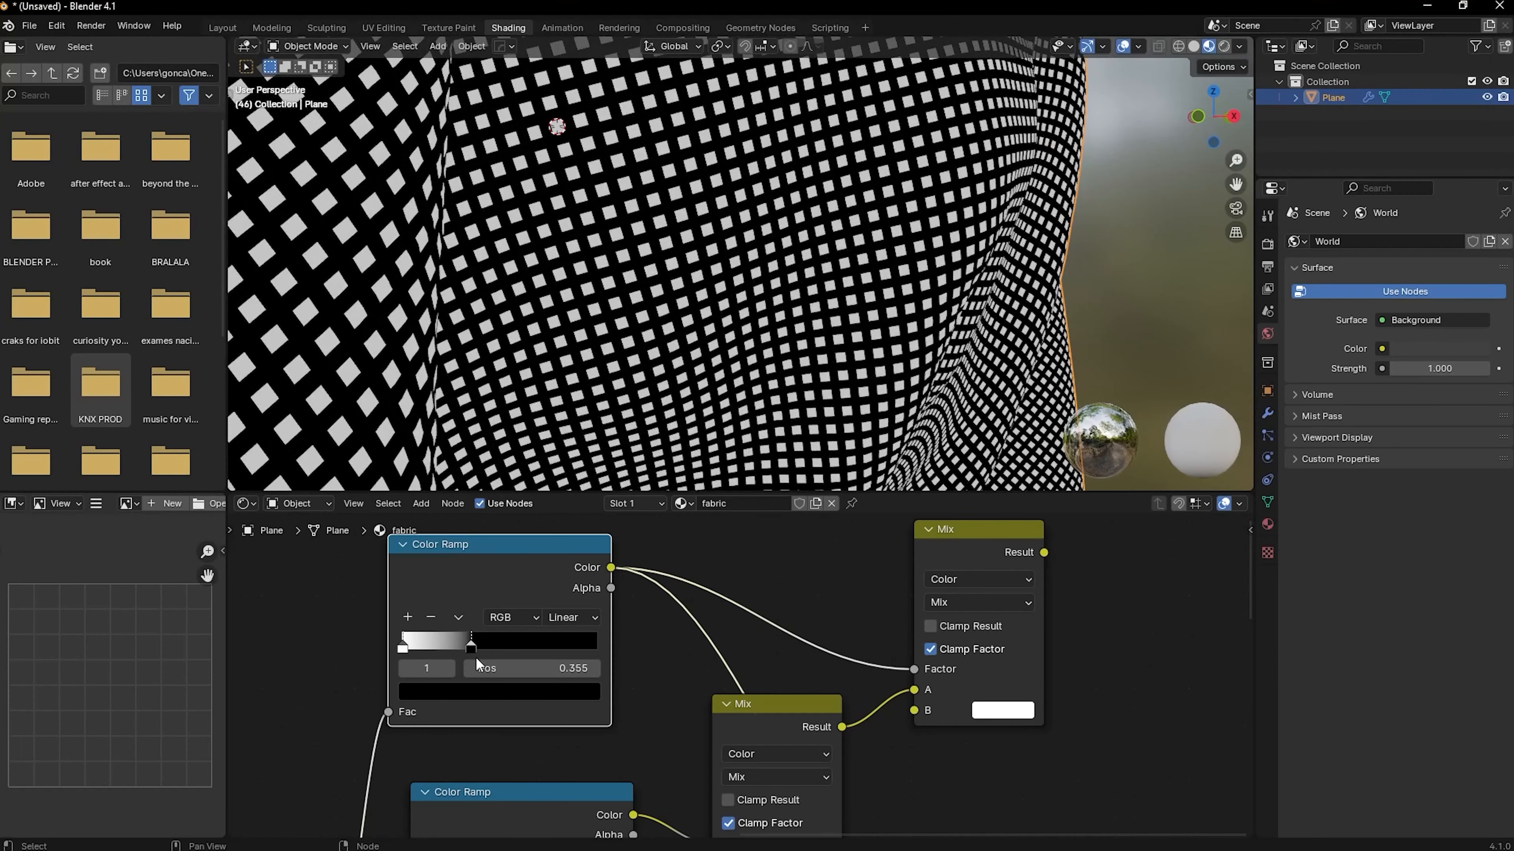
Preview the final Mix node on the cloth through the Material Output
scroll(989, 549, down, 4)
middle_drag(989, 549, 570, 579)
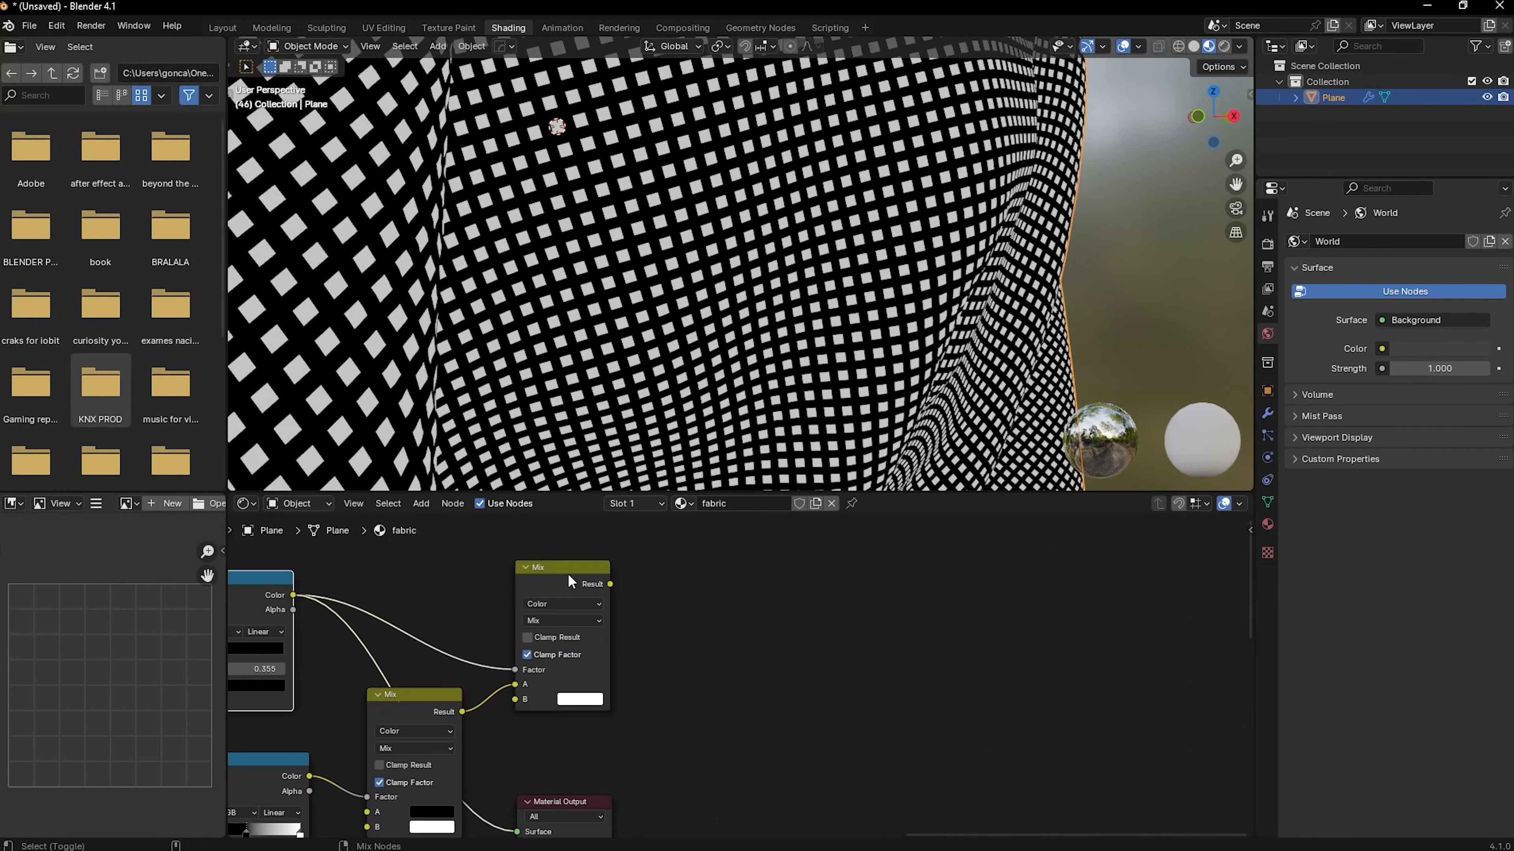
ctrl+shift+click(567, 576)
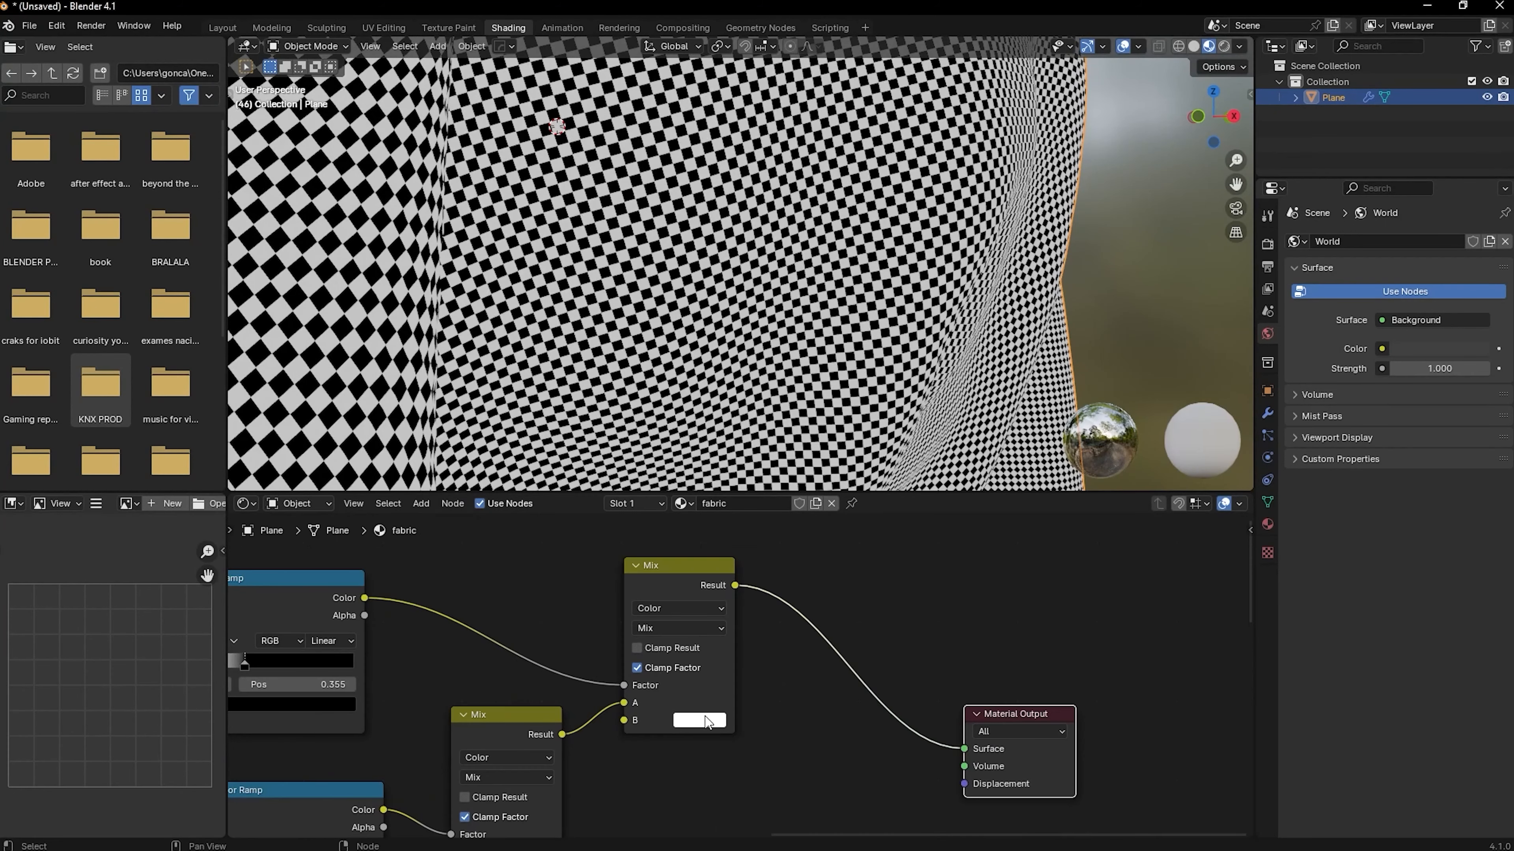
Try orange as the final Mix node's B color and blue as the second Mix node's B color
click(704, 719)
drag(758, 541, 726, 587)
middle_drag(626, 778, 724, 653)
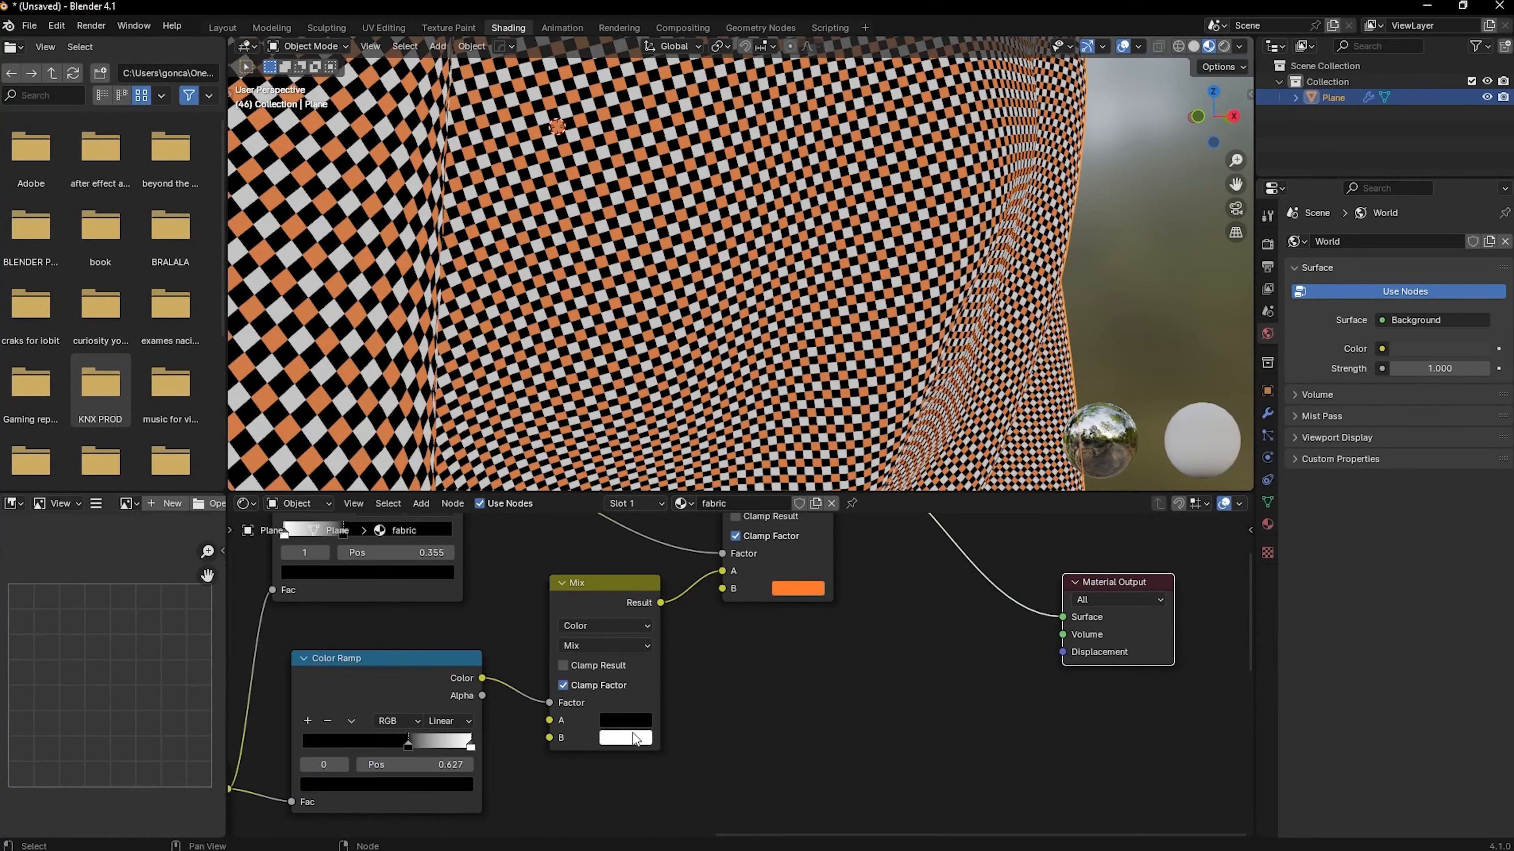
click(626, 737)
drag(679, 559, 714, 510)
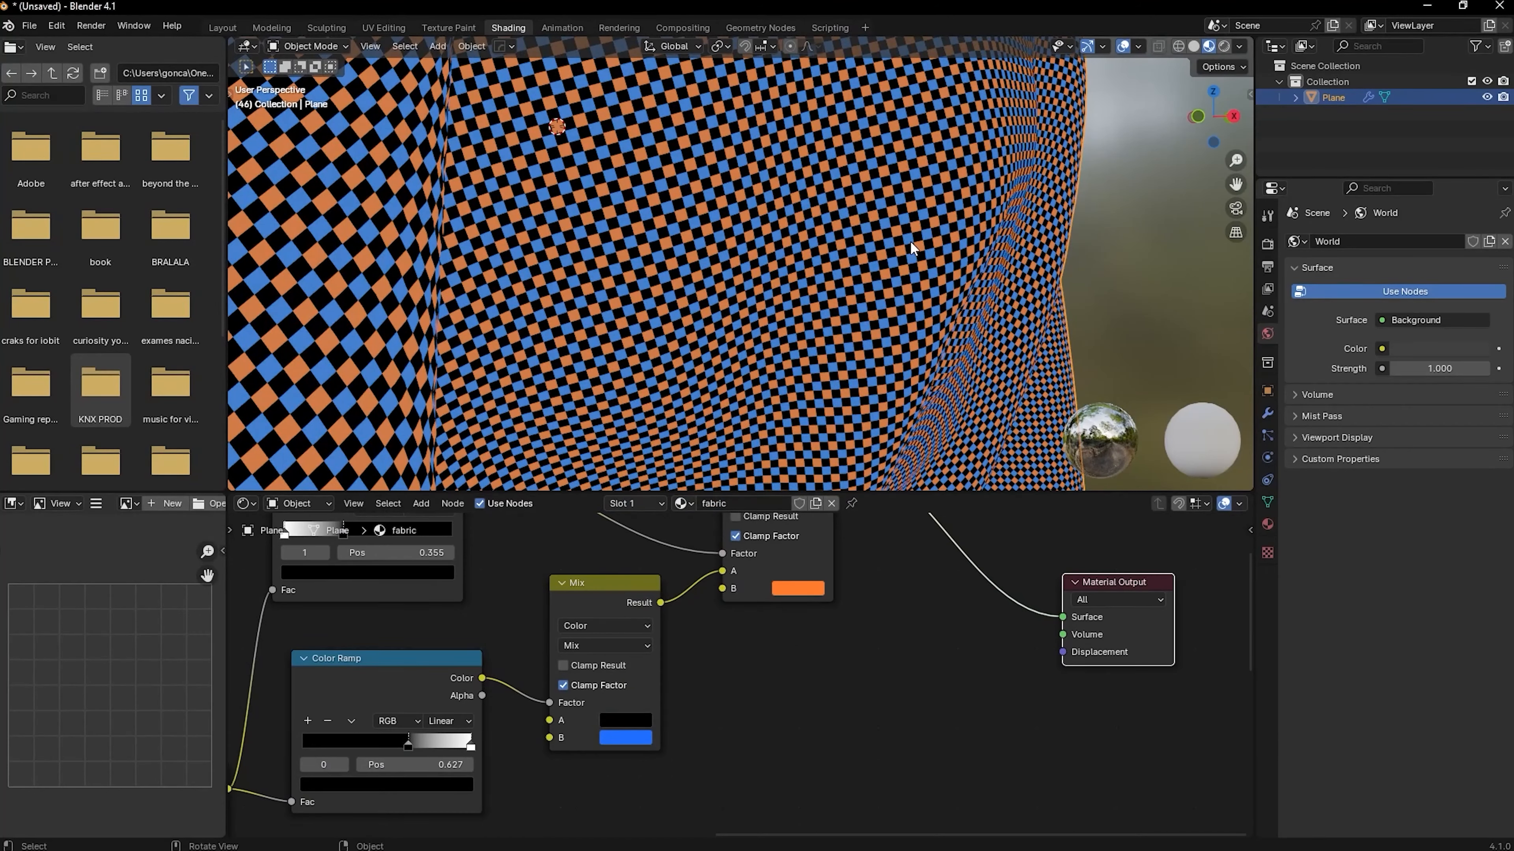
Set the second Mix's B to white and the final Mix's B to dark grey, and route the final Mix through the Principled BSDF's Base Color
click(749, 655)
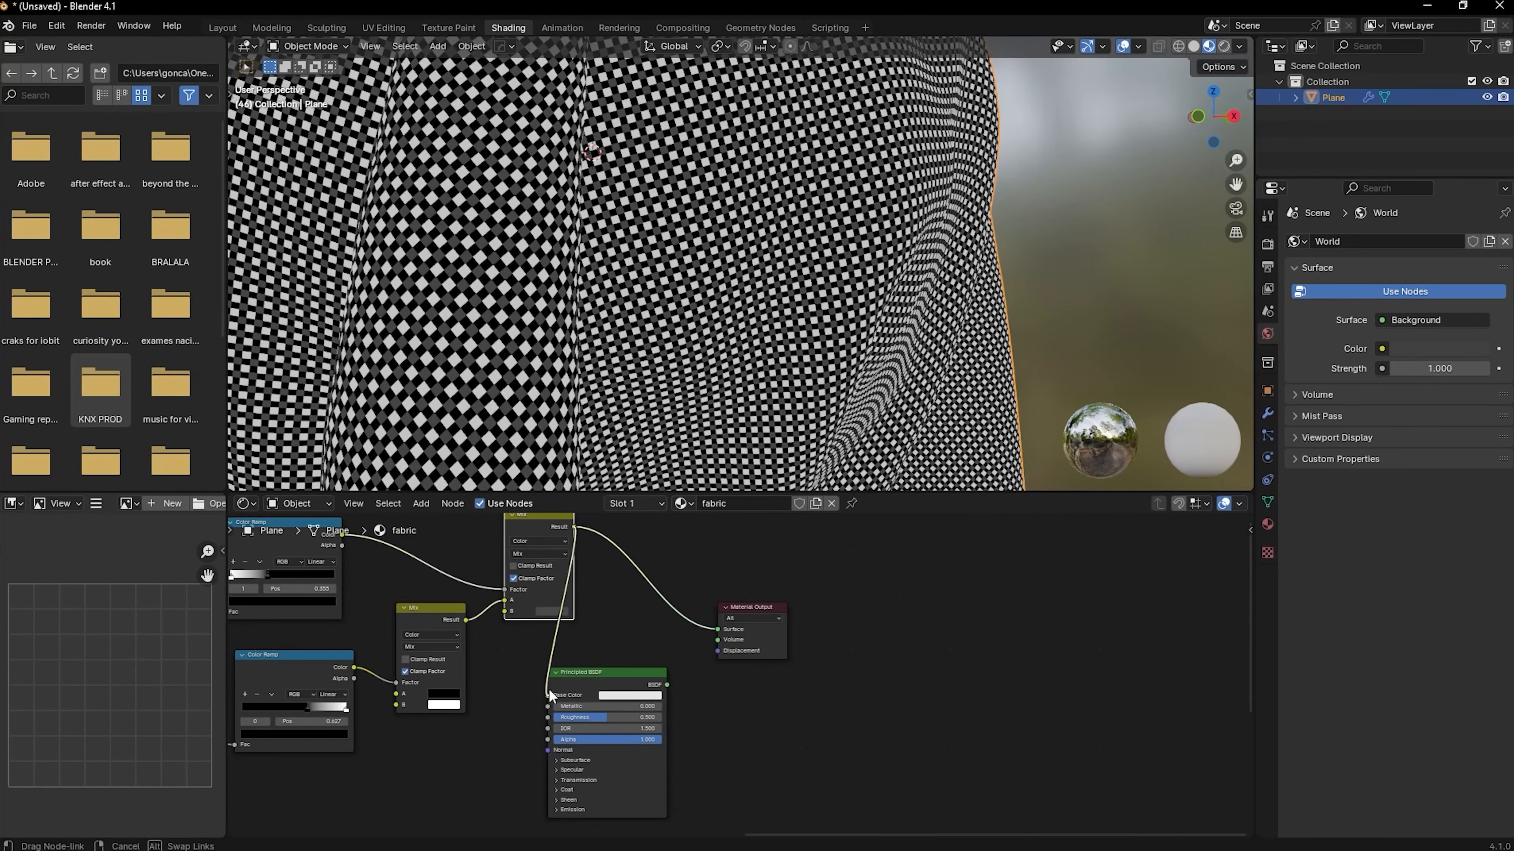
drag(667, 684, 779, 609)
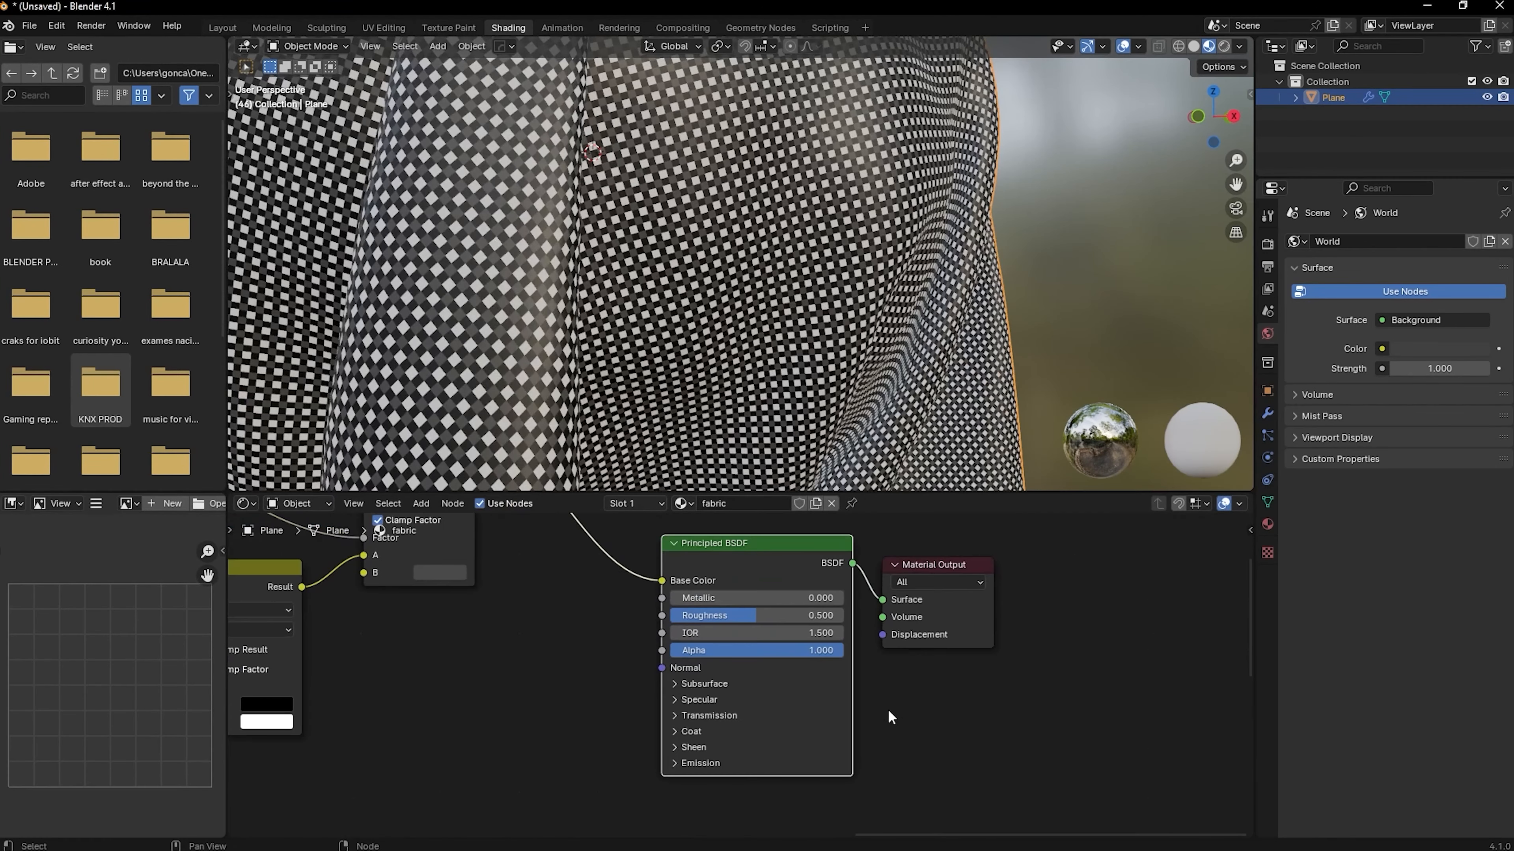
Set the Principled BSDF's Roughness to 0.755, its Sheen Weight to 1.000 and its Sheen Roughness to 0.527
scroll(886, 717, up, 3)
drag(622, 644, 669, 644)
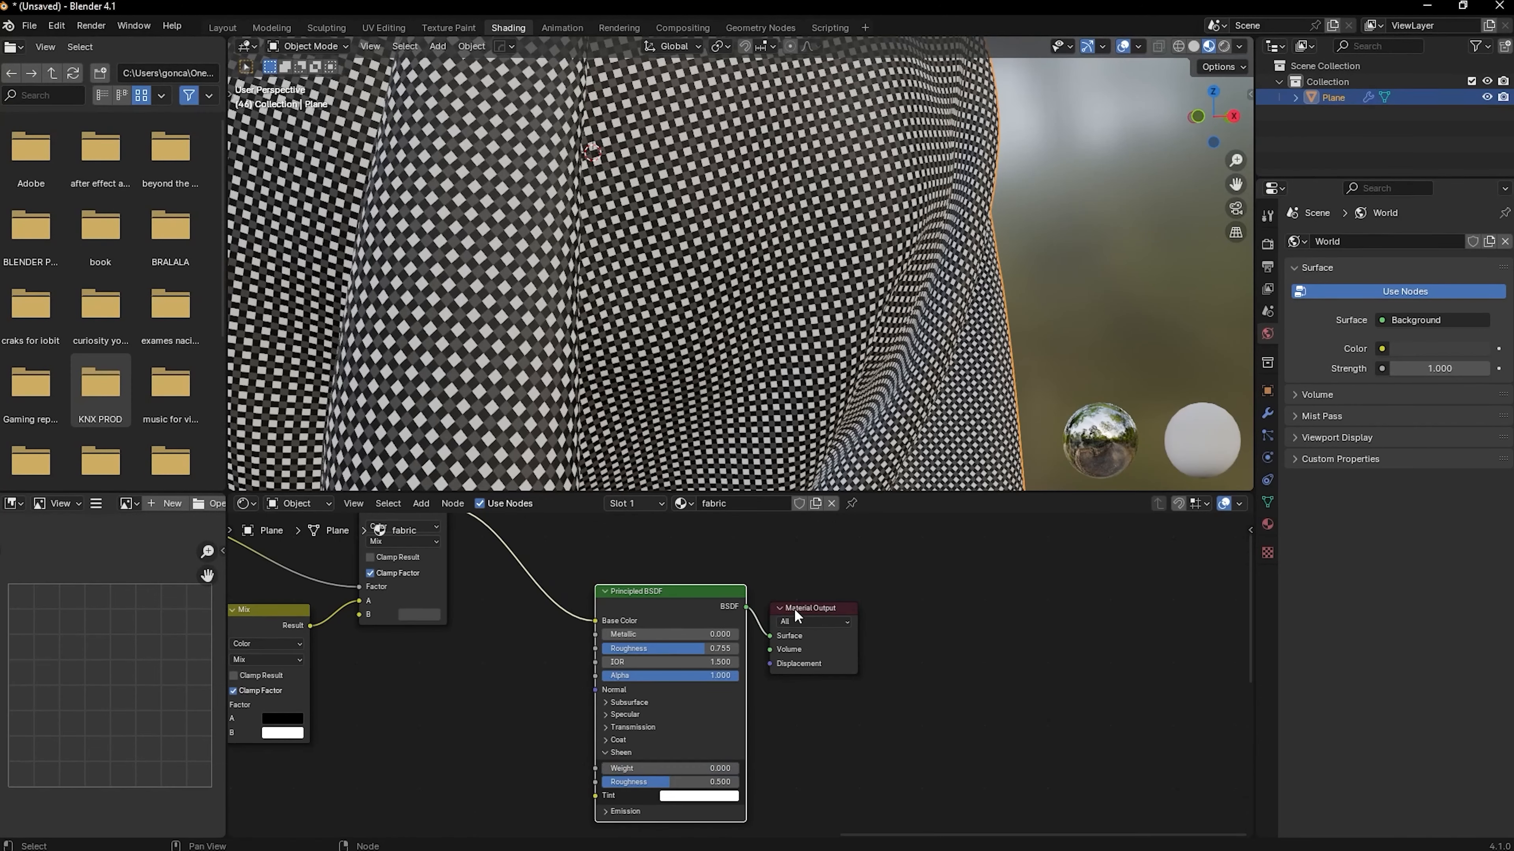
drag(794, 609, 829, 603)
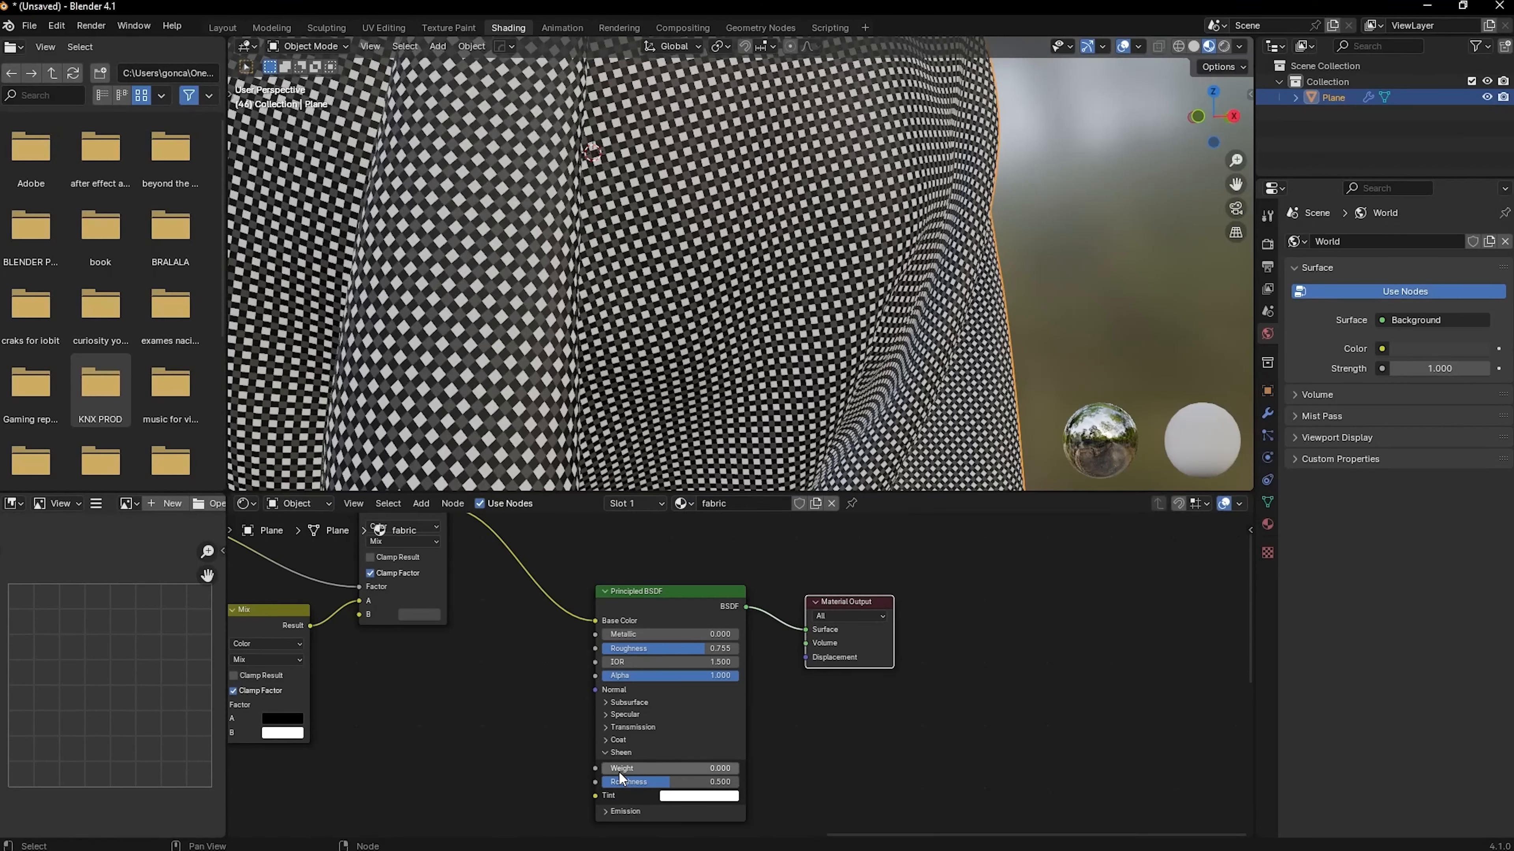
drag(619, 769, 734, 781)
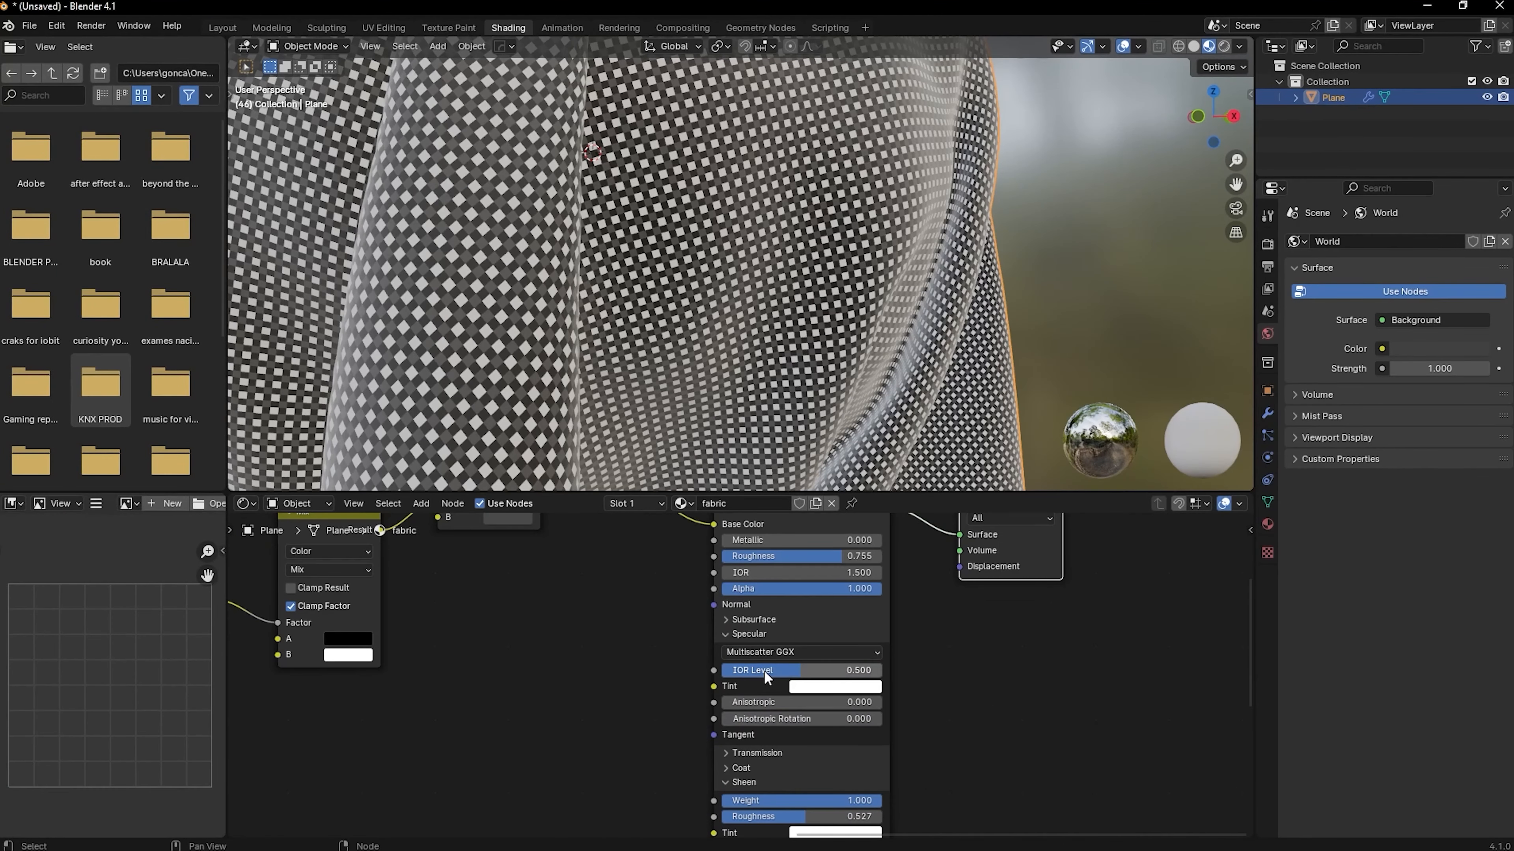
Set the Principled BSDF's Specular IOR Level to 0.536 and its Subsurface Weight to 1.000
mouse_move(764, 671)
mouse_down()
mouse_move(793, 670)
mouse_move(770, 671)
mouse_up()
middle_drag(725, 620, 740, 667)
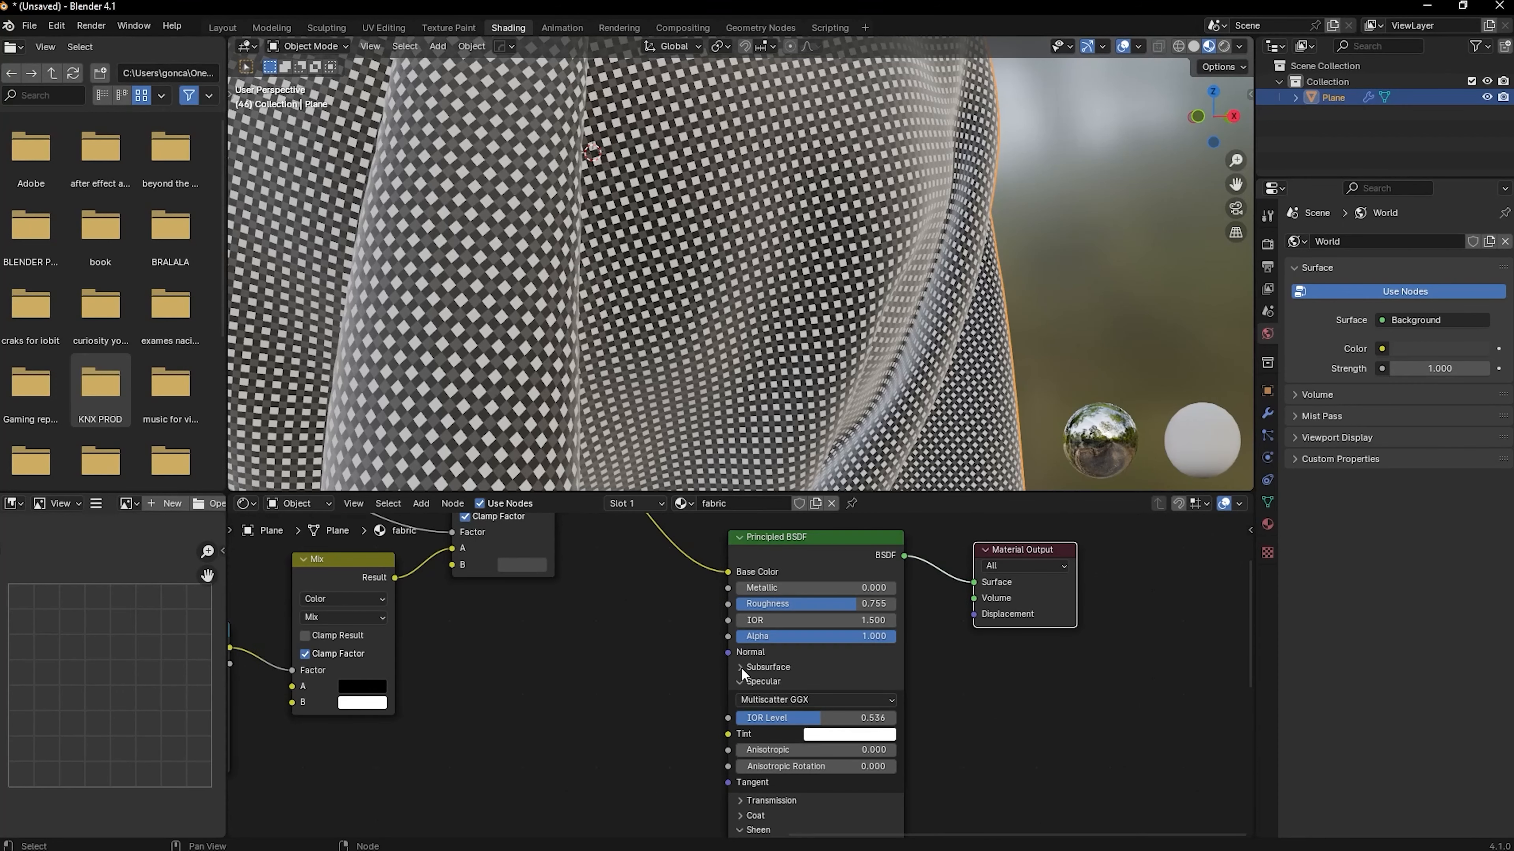
click(741, 668)
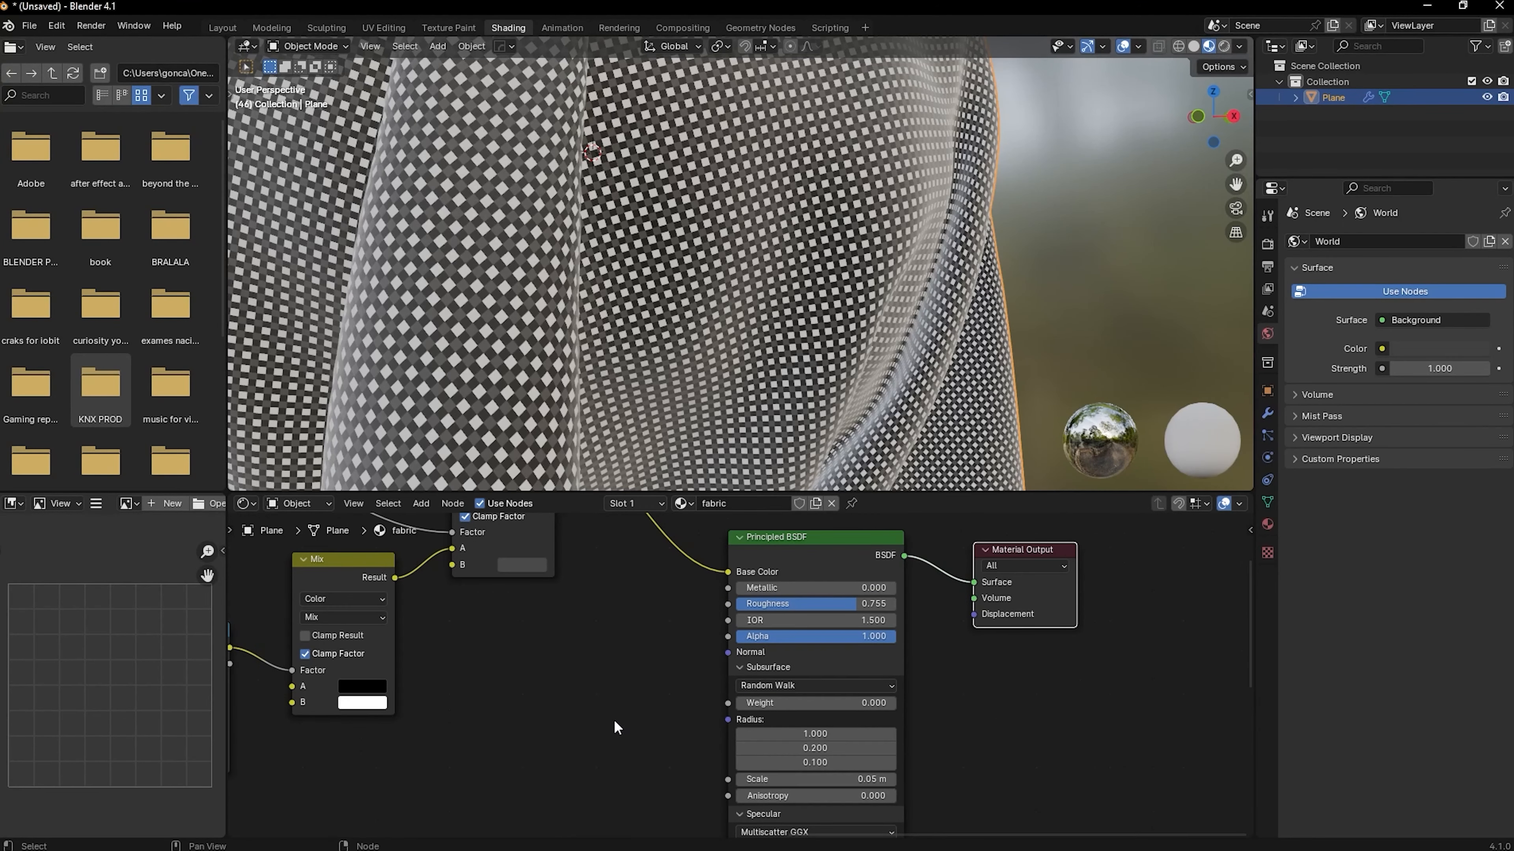
middle_drag(635, 747, 603, 669)
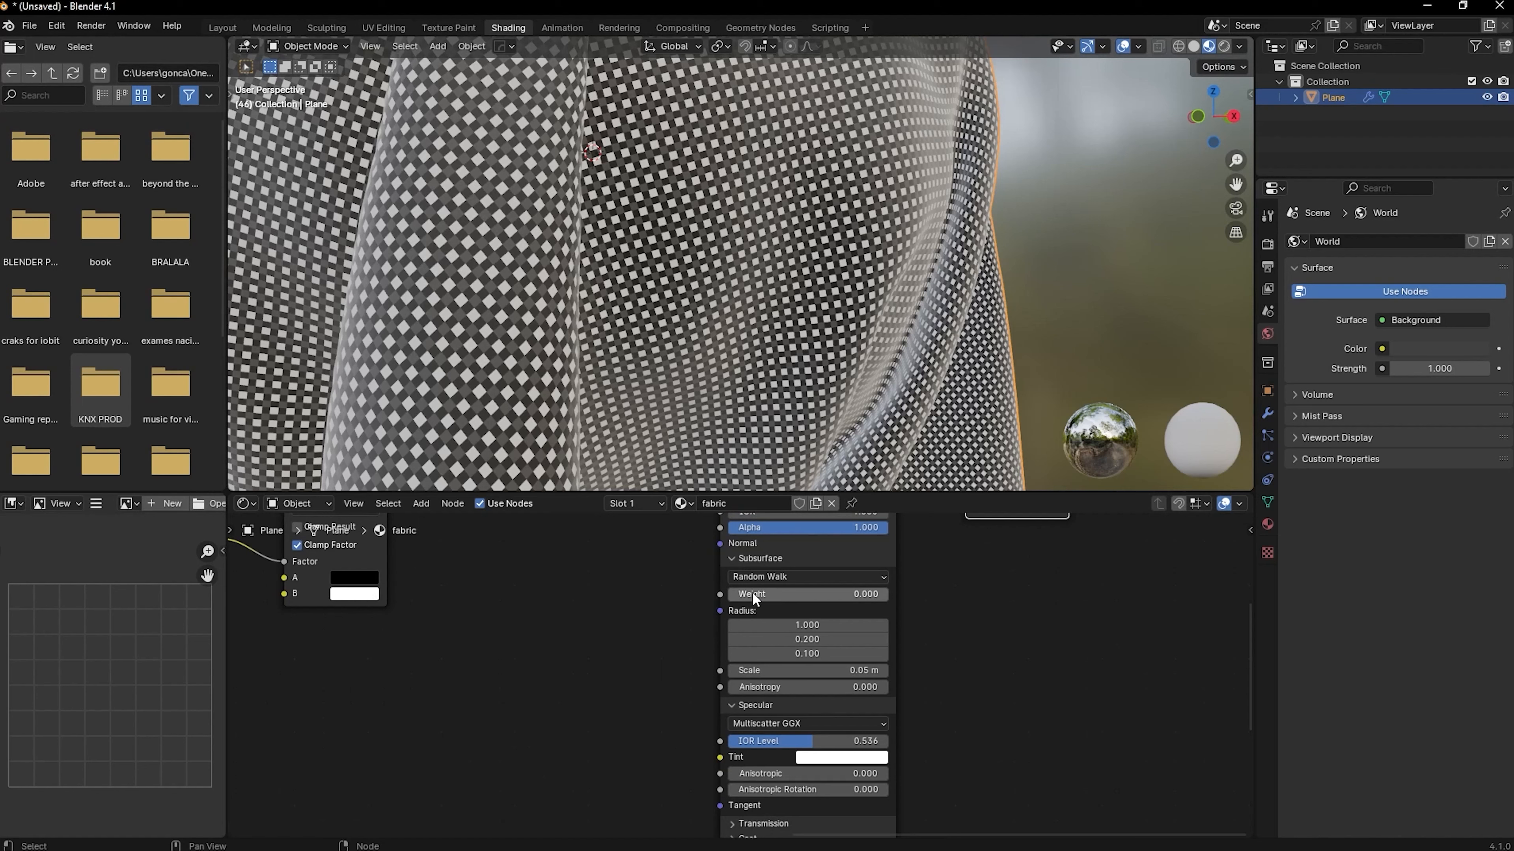
drag(743, 599, 888, 599)
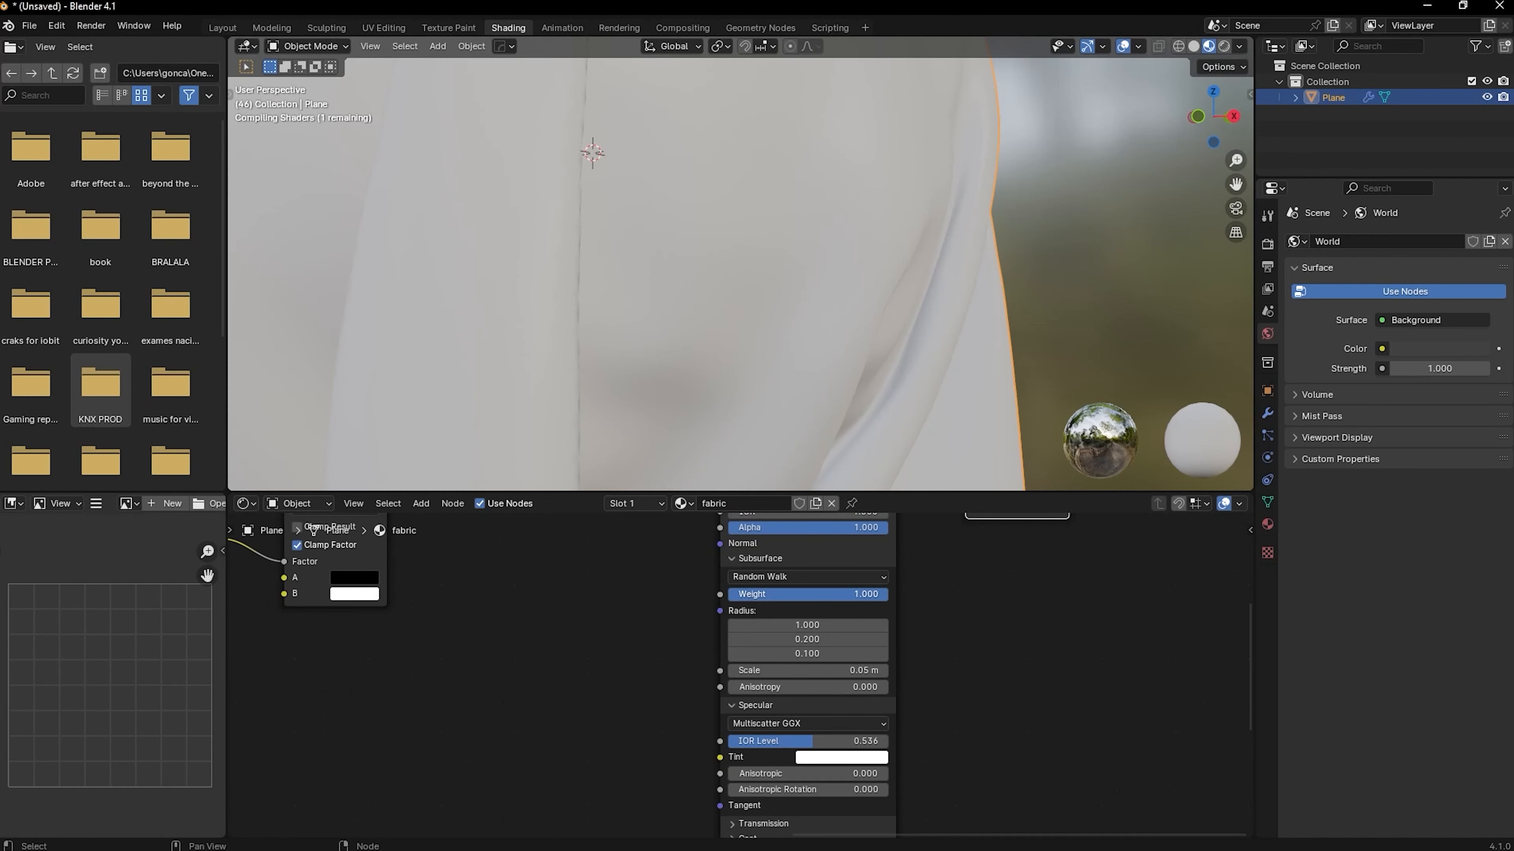
key(shift+a)
text(s)
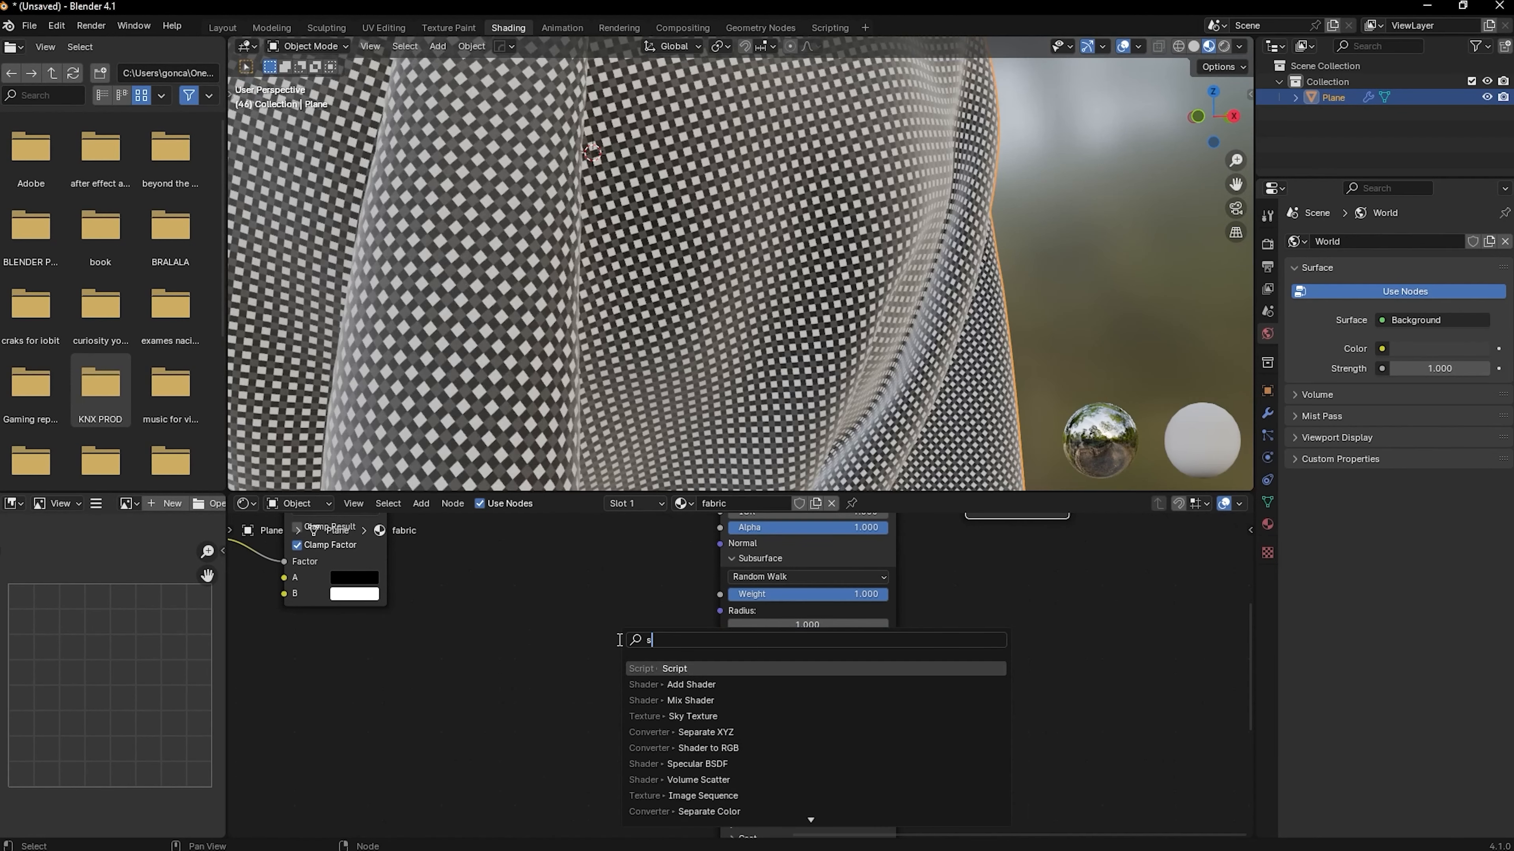
key(BackSpace)
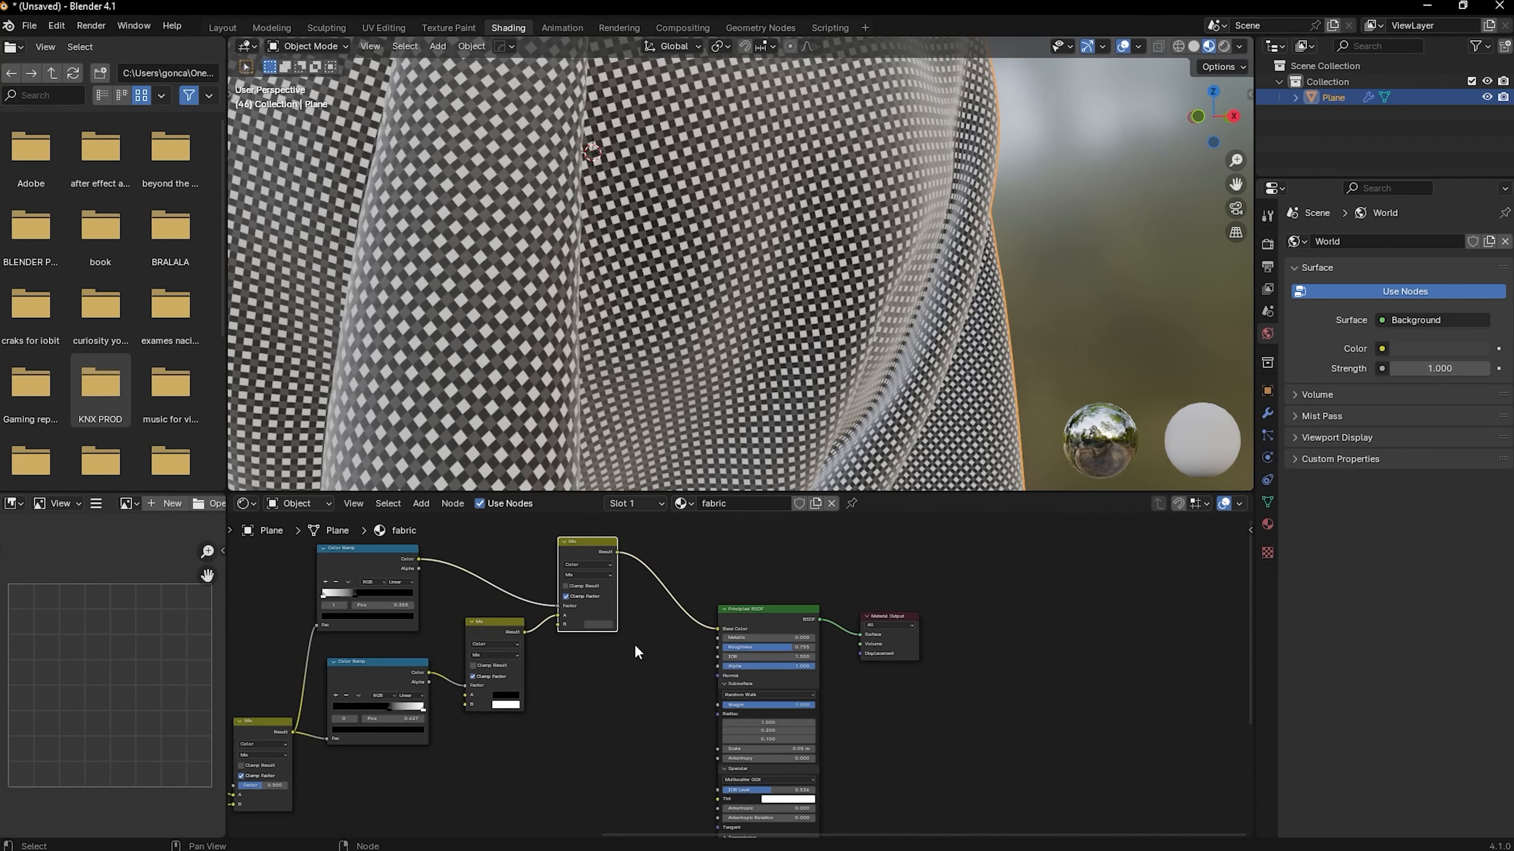
Duplicate the final Mix to drive the Subsurface Radius, feed its Factor from the first Mix and set its B color to medium grey
key(shift+d)
click(659, 830)
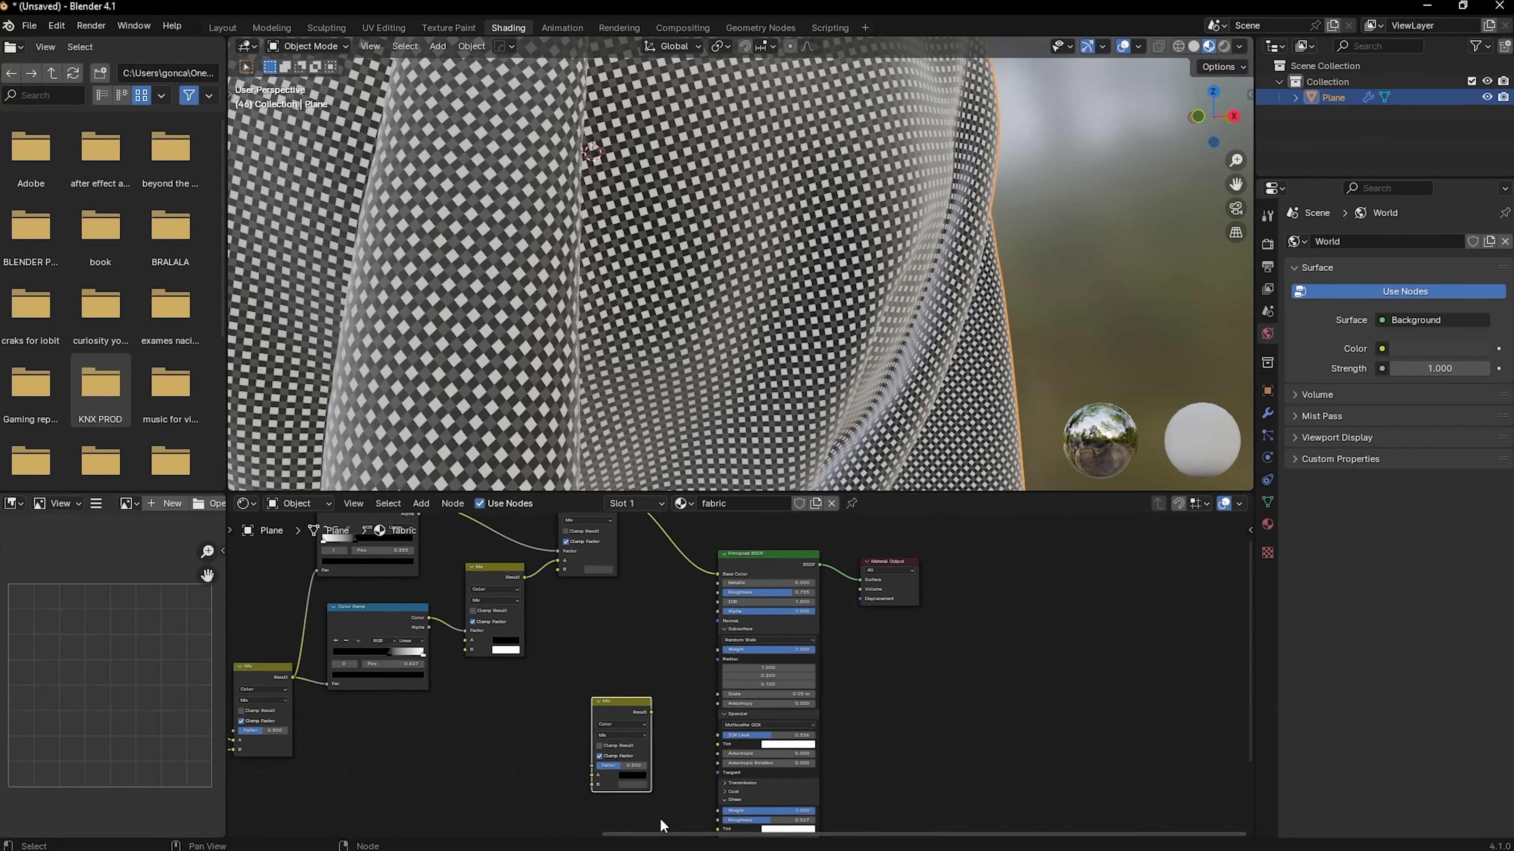
middle_drag(659, 831, 816, 738)
drag(749, 673, 450, 587)
scroll(488, 615, up, 2)
drag(597, 660, 694, 583)
click(565, 768)
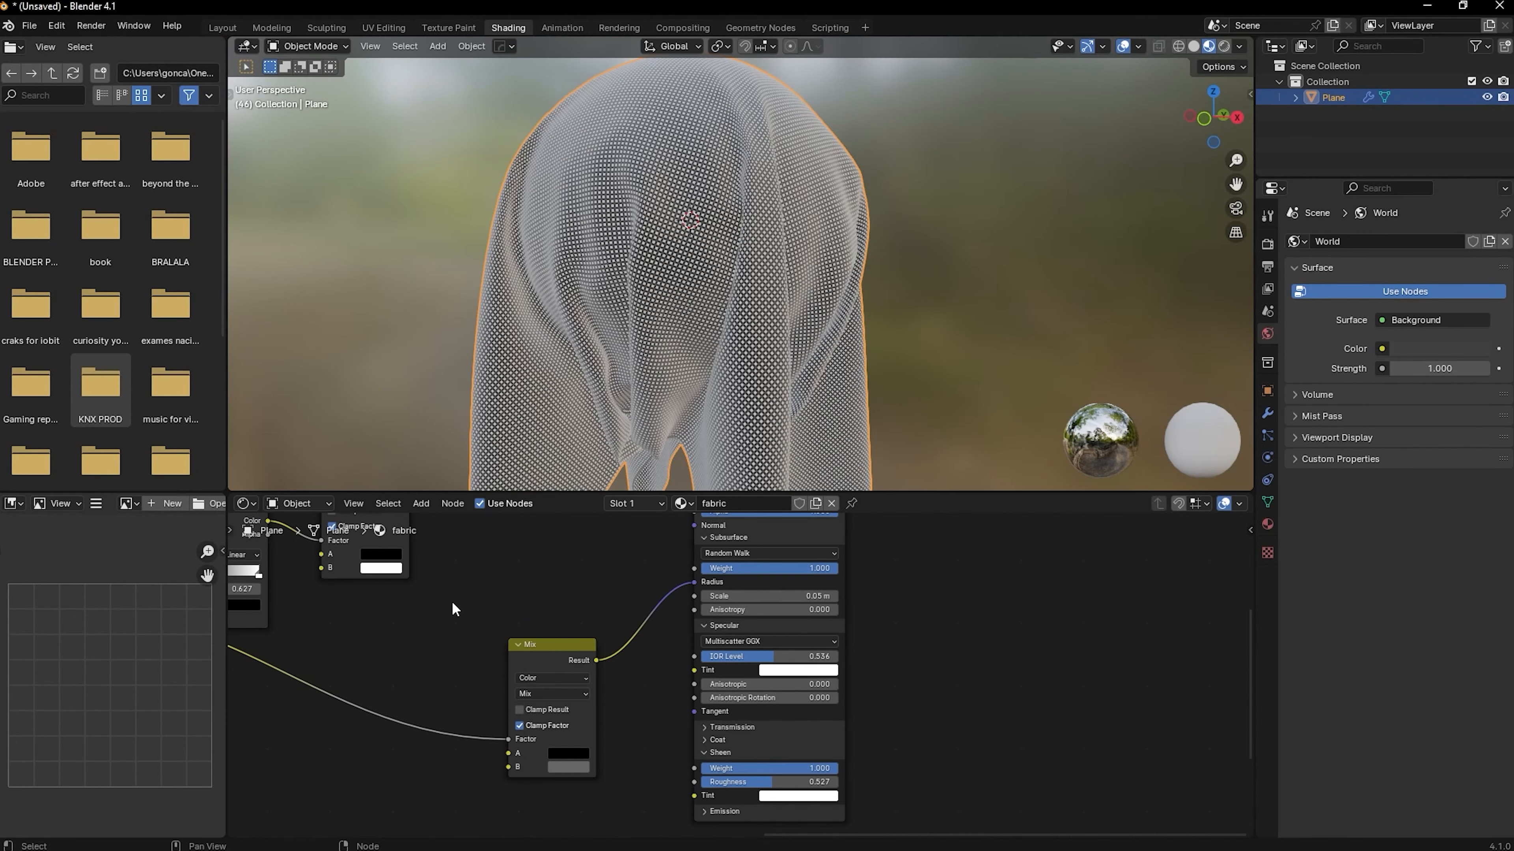
scroll(509, 593, down, 3)
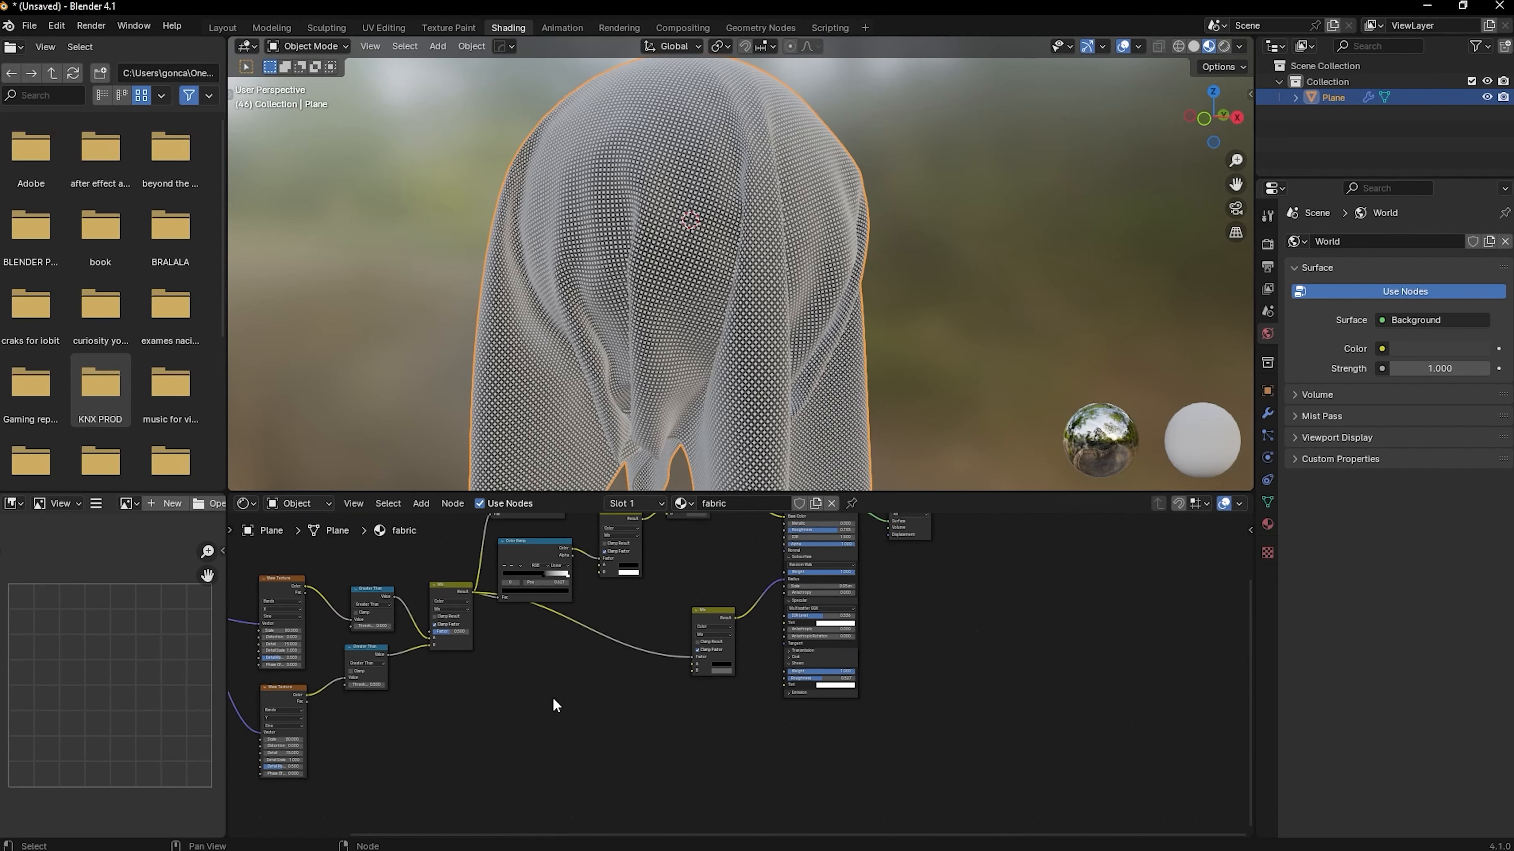
scroll(672, 683, up, 5)
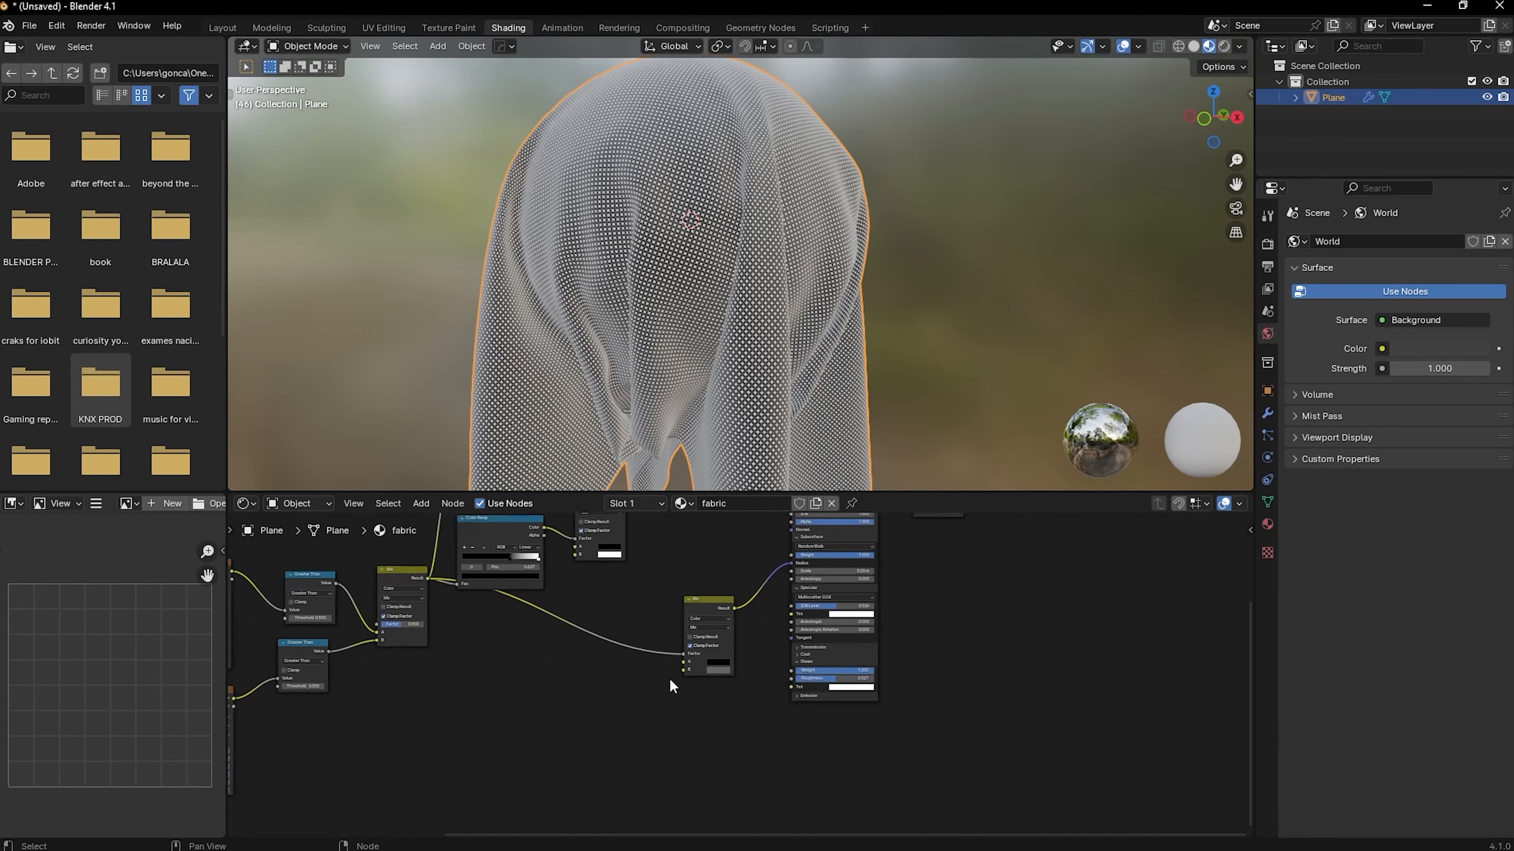
drag(675, 650, 765, 649)
drag(539, 654, 687, 647)
middle_drag(494, 735, 806, 563)
middle_drag(497, 702, 740, 583)
middle_drag(274, 632, 510, 617)
click(539, 620)
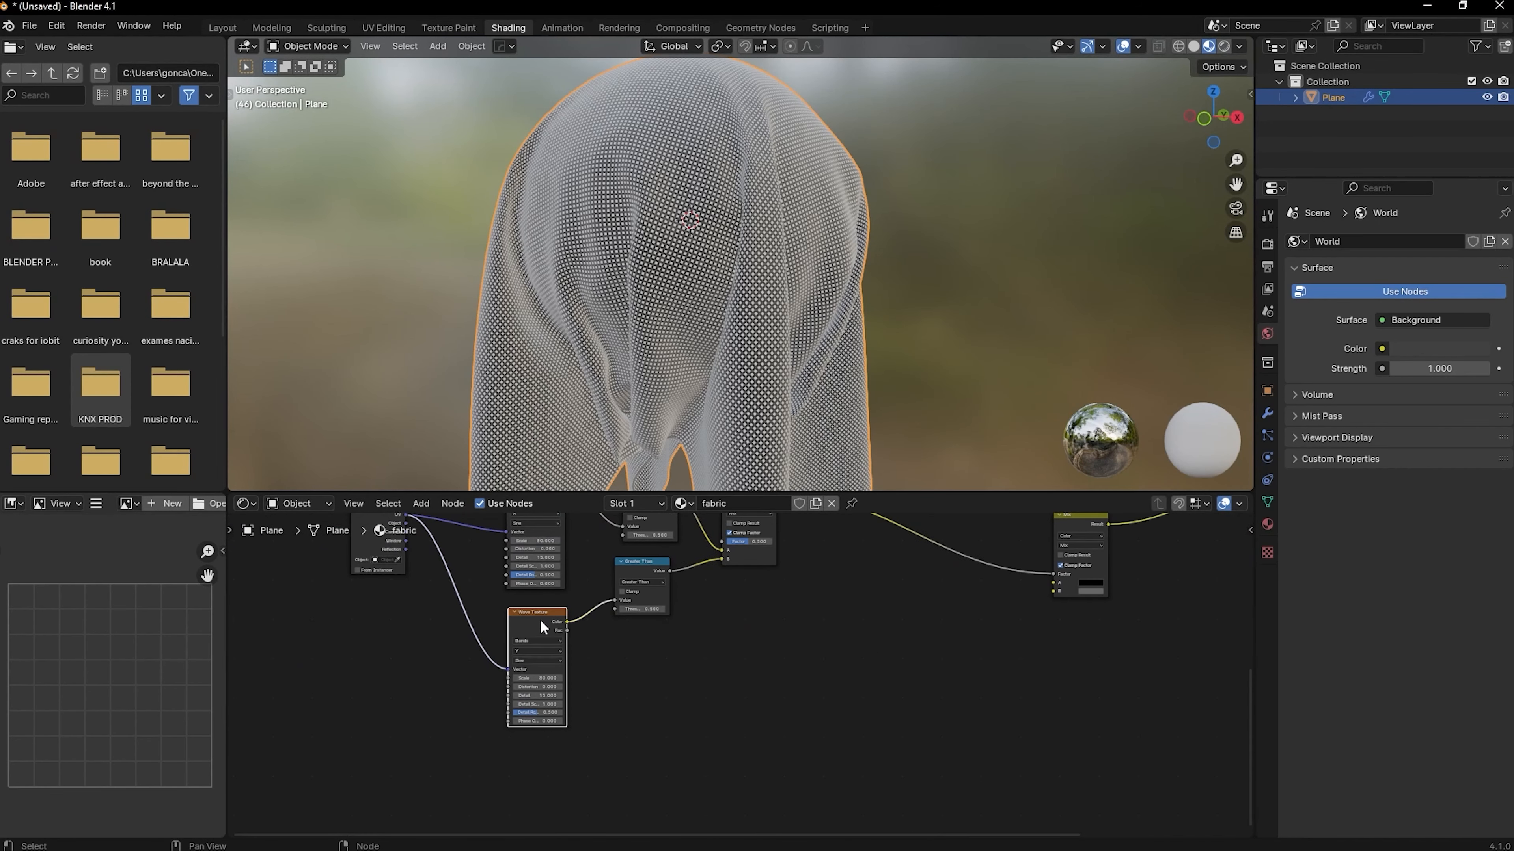
key(shift+d)
click(587, 758)
key(ctrl+z)
key(shift+d)
click(592, 742)
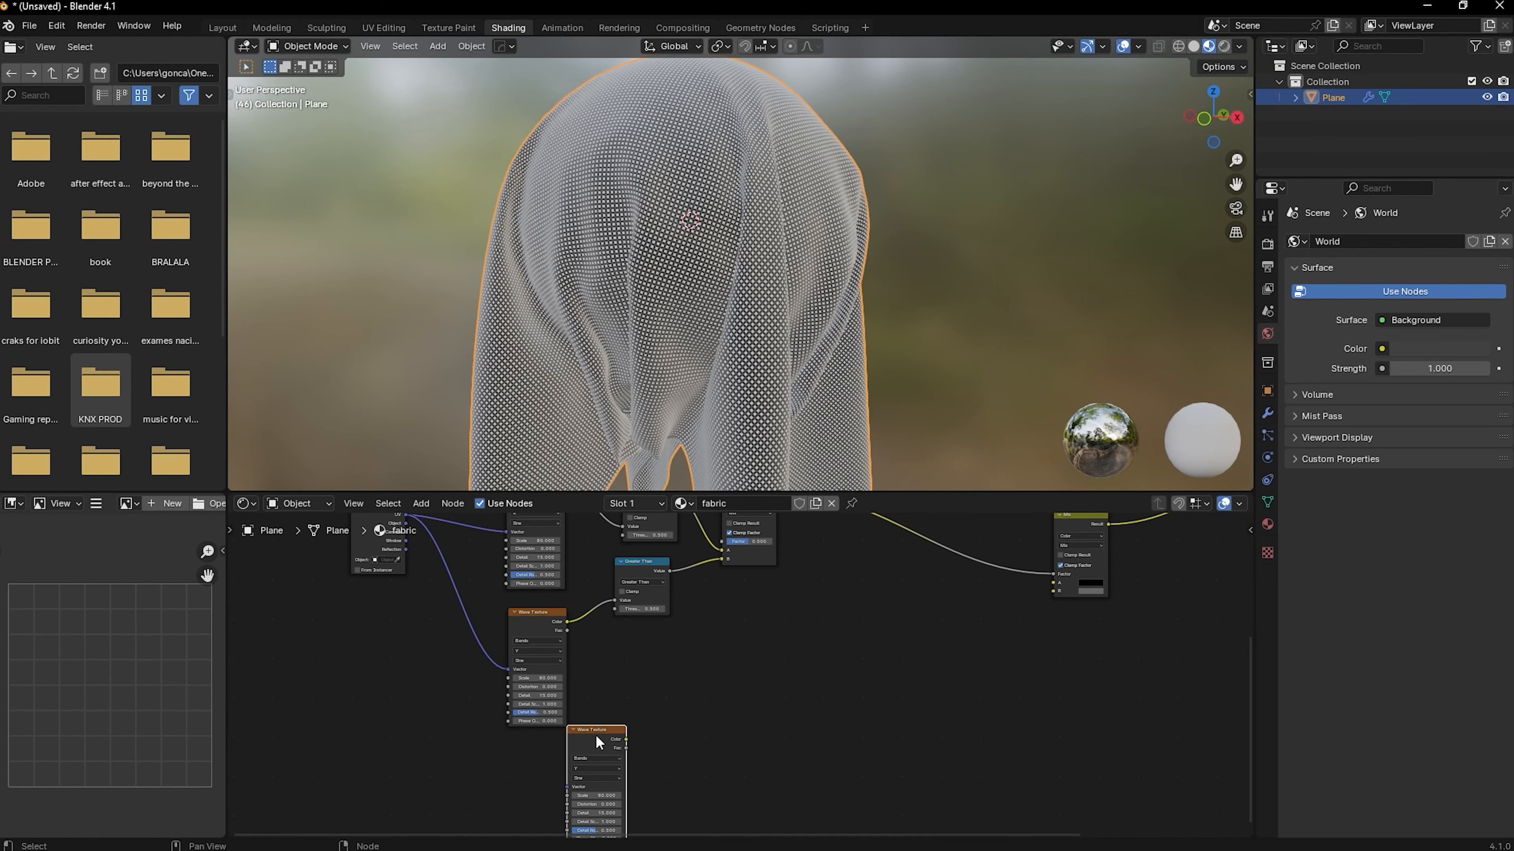
key(x)
Duplicate the lower Wave Texture node and place the copy in empty space away from the existing nodes
click(525, 625)
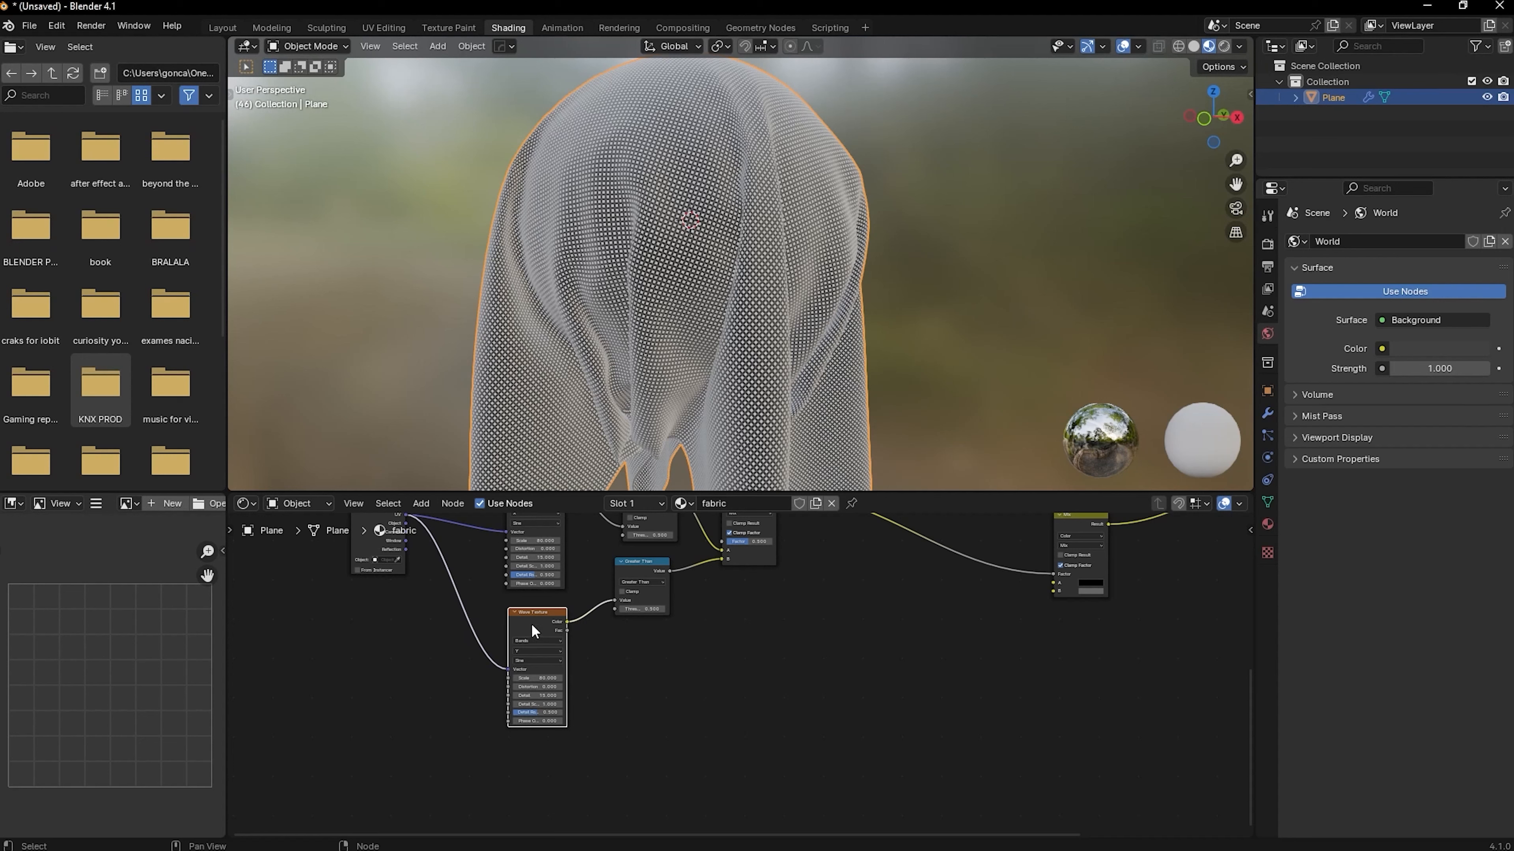
key(shift+d)
scroll(343, 650, up, 3)
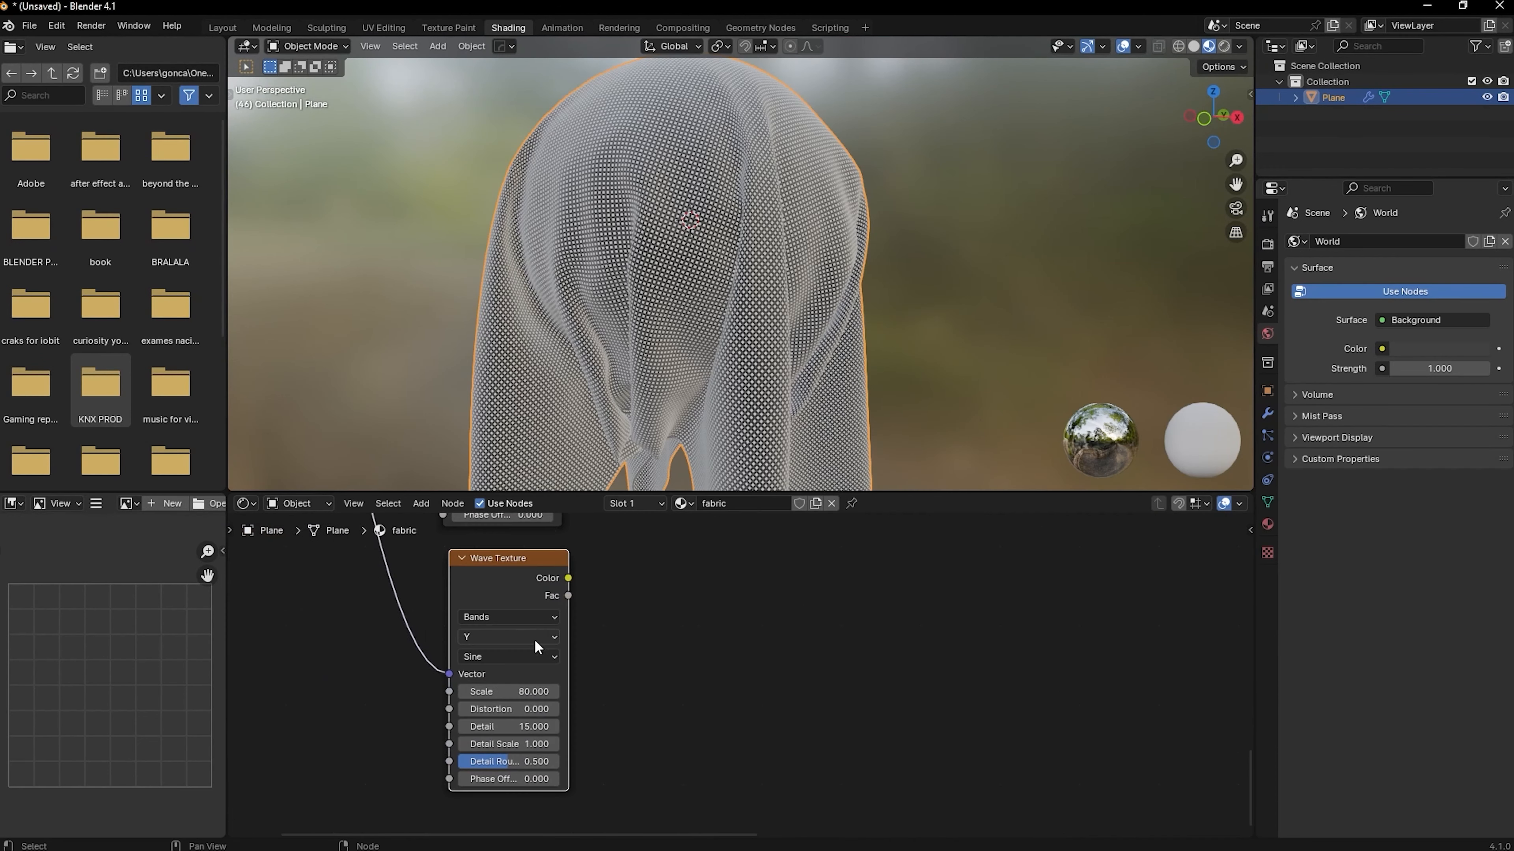
Set the copied Wave Texture's bands direction to X, its Scale to 100 and its Distortion to 6, and preview it on the cloth
click(534, 637)
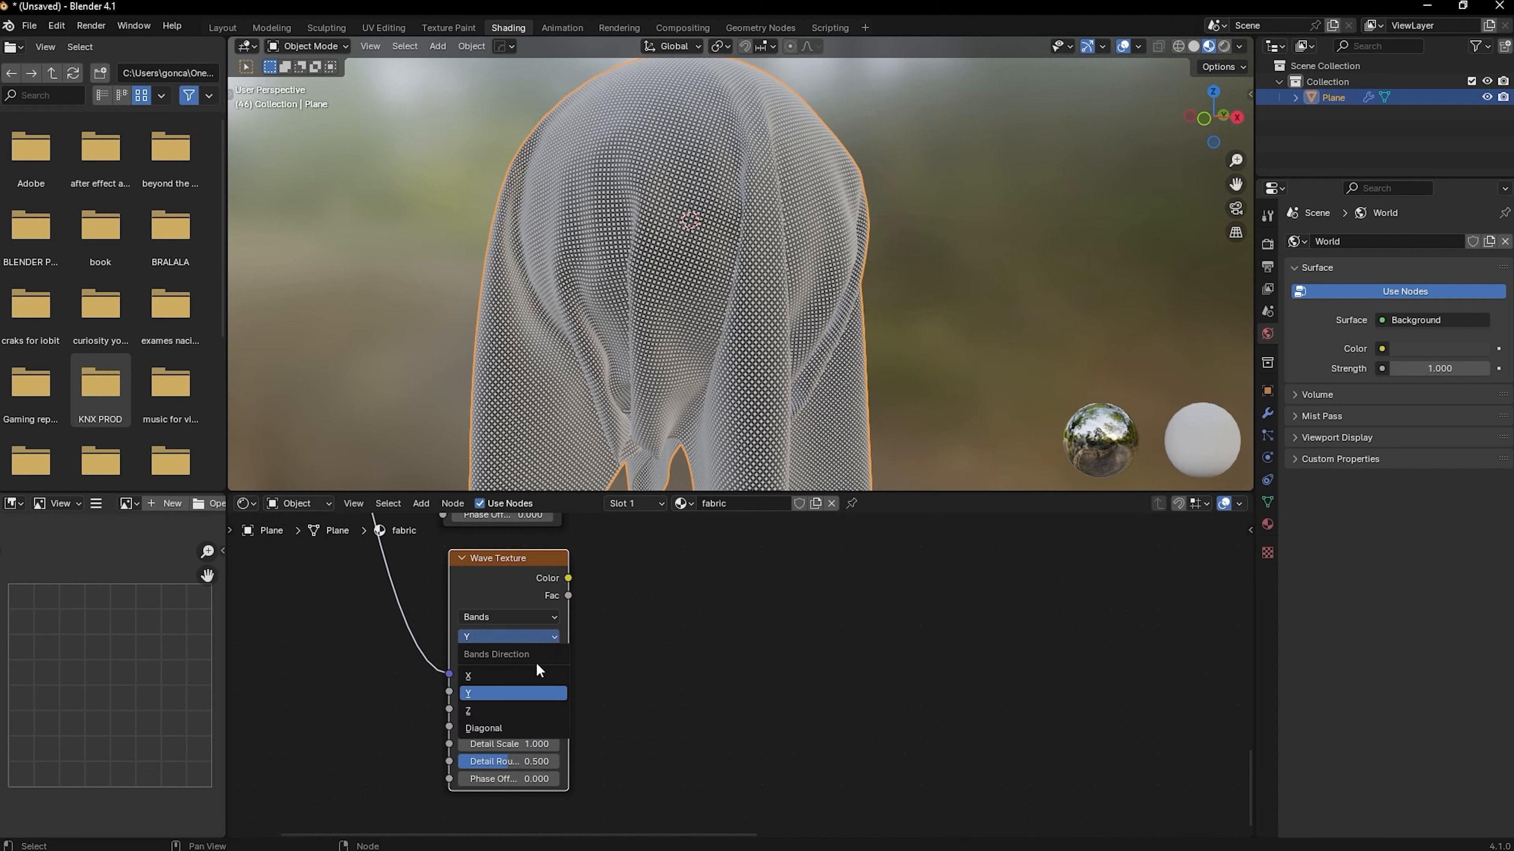
click(479, 675)
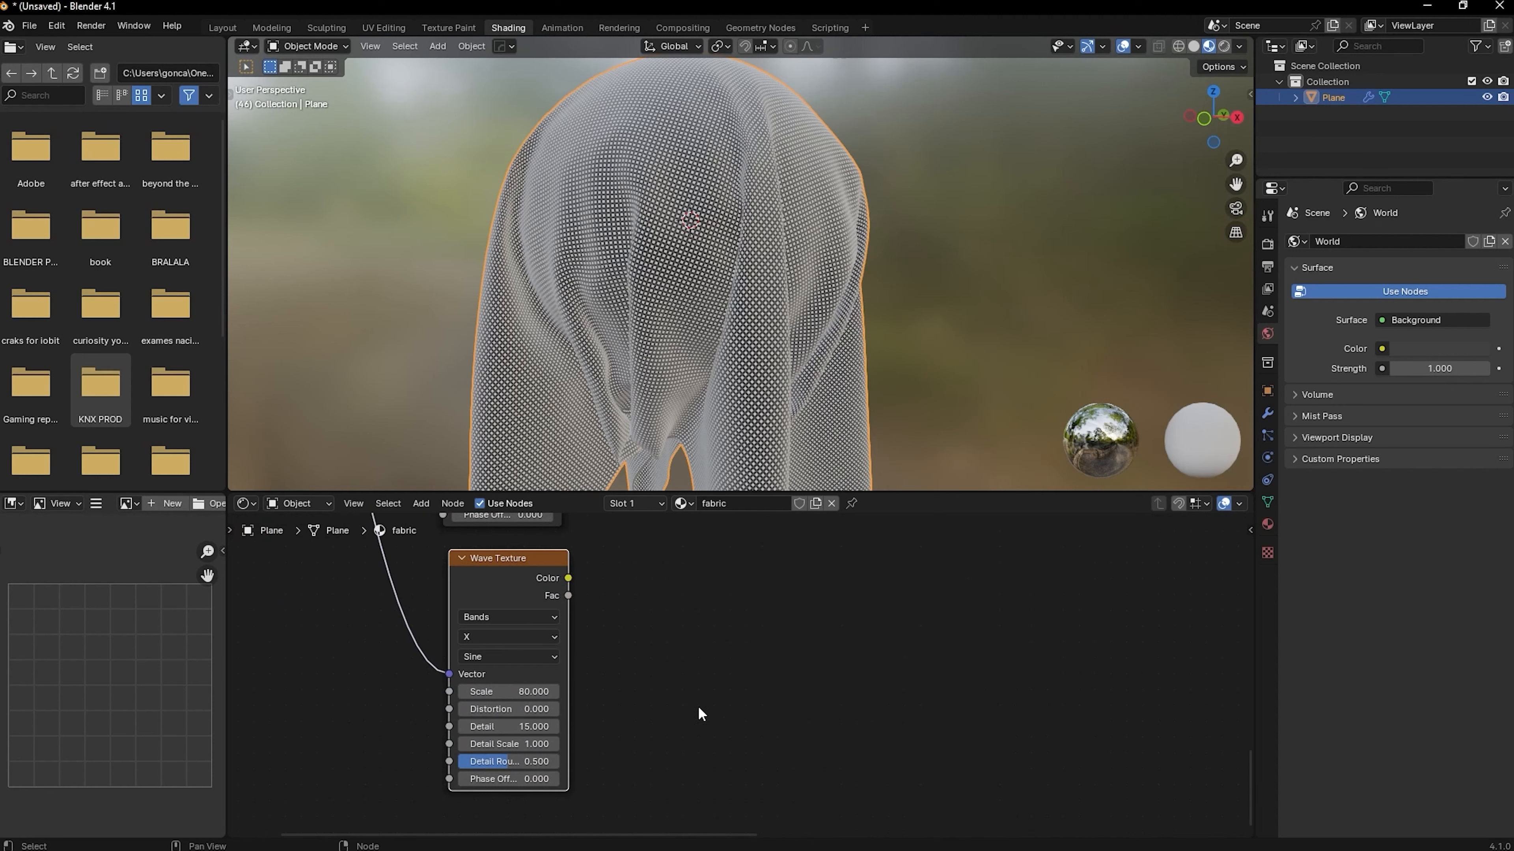
click(493, 692)
text(100)
key(Return)
click(501, 707)
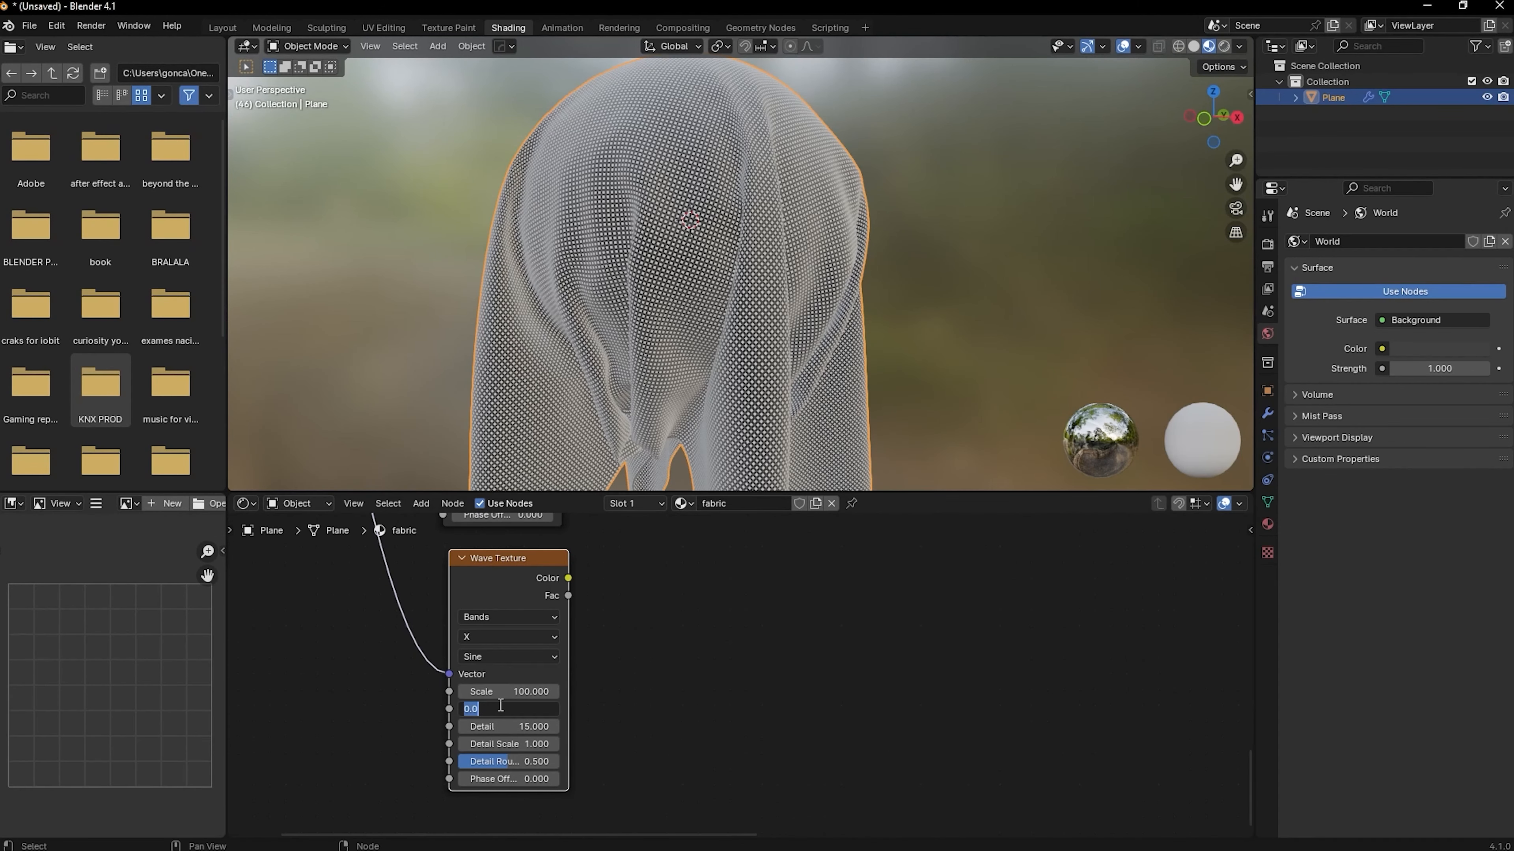
text(6)
key(Return)
scroll(676, 193, up, 6)
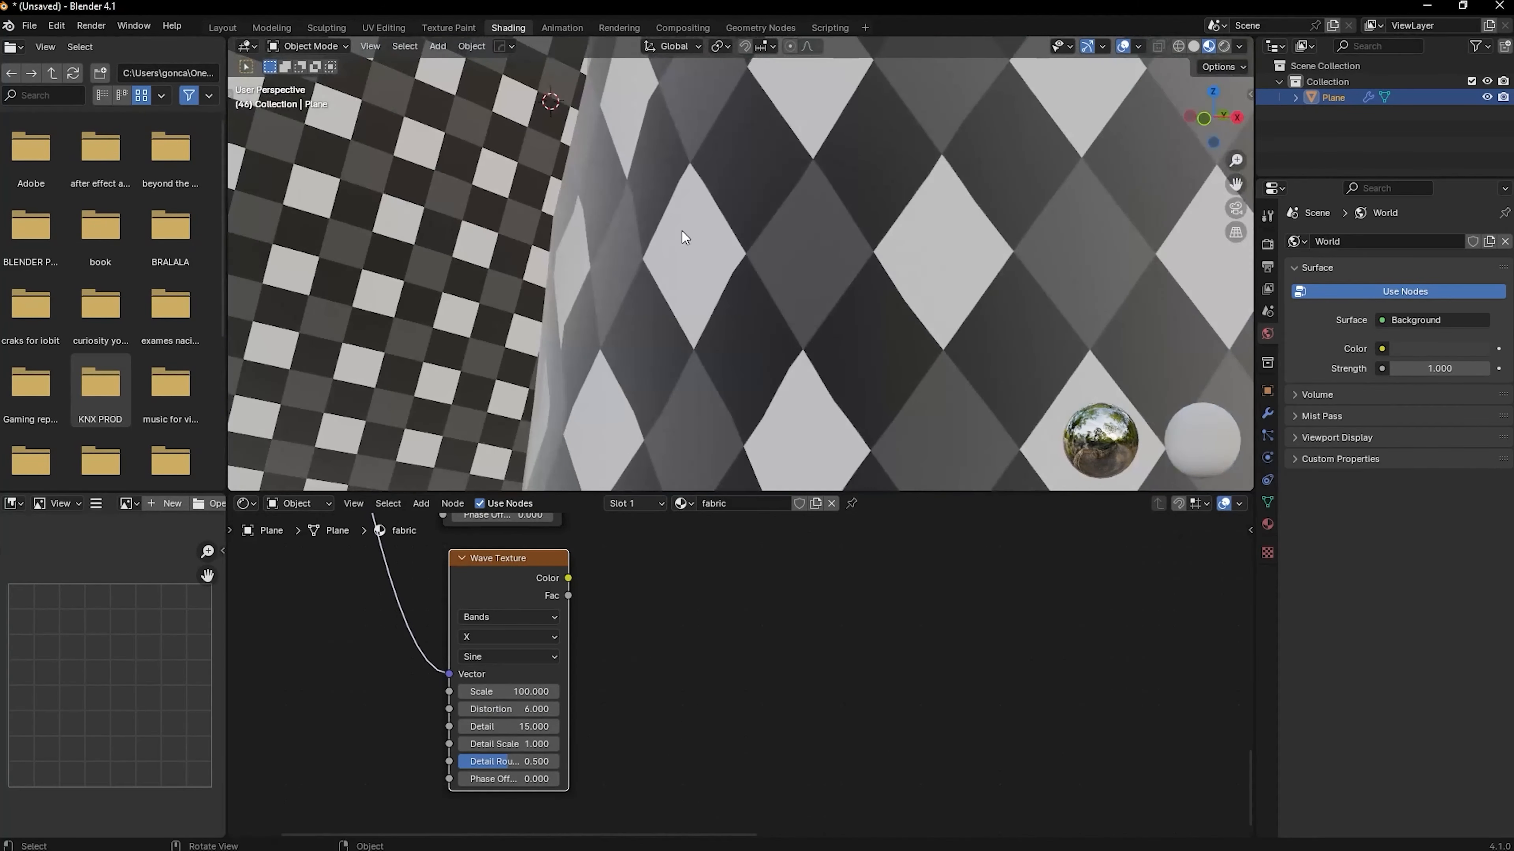
ctrl+shift+click(526, 583)
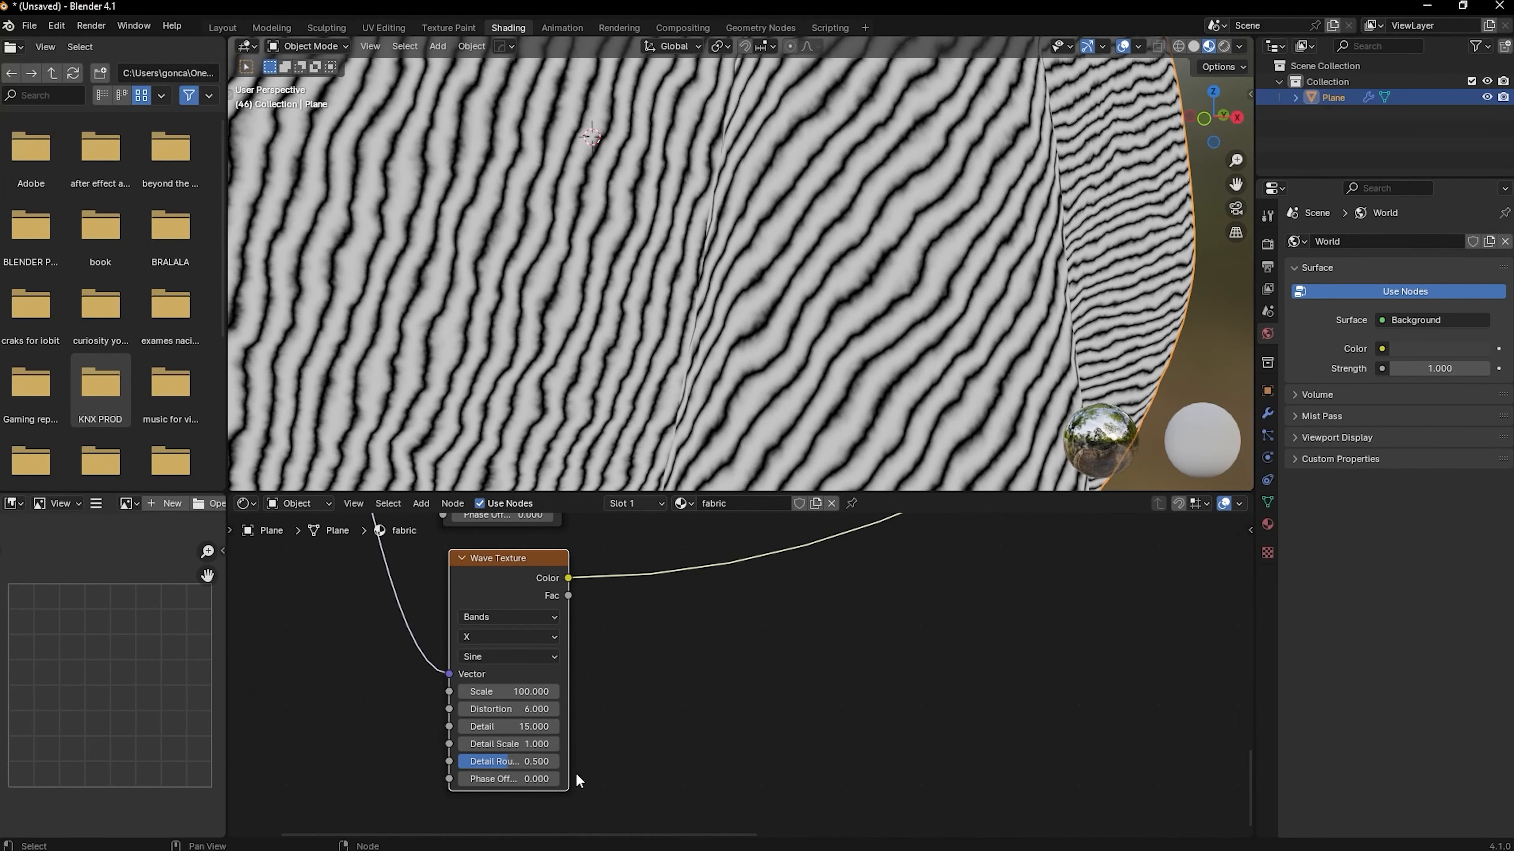
Insert a Bump node between the new Wave Texture and the Principled BSDF's Normal, feeding the wave into its Height input
scroll(847, 160, down, 4)
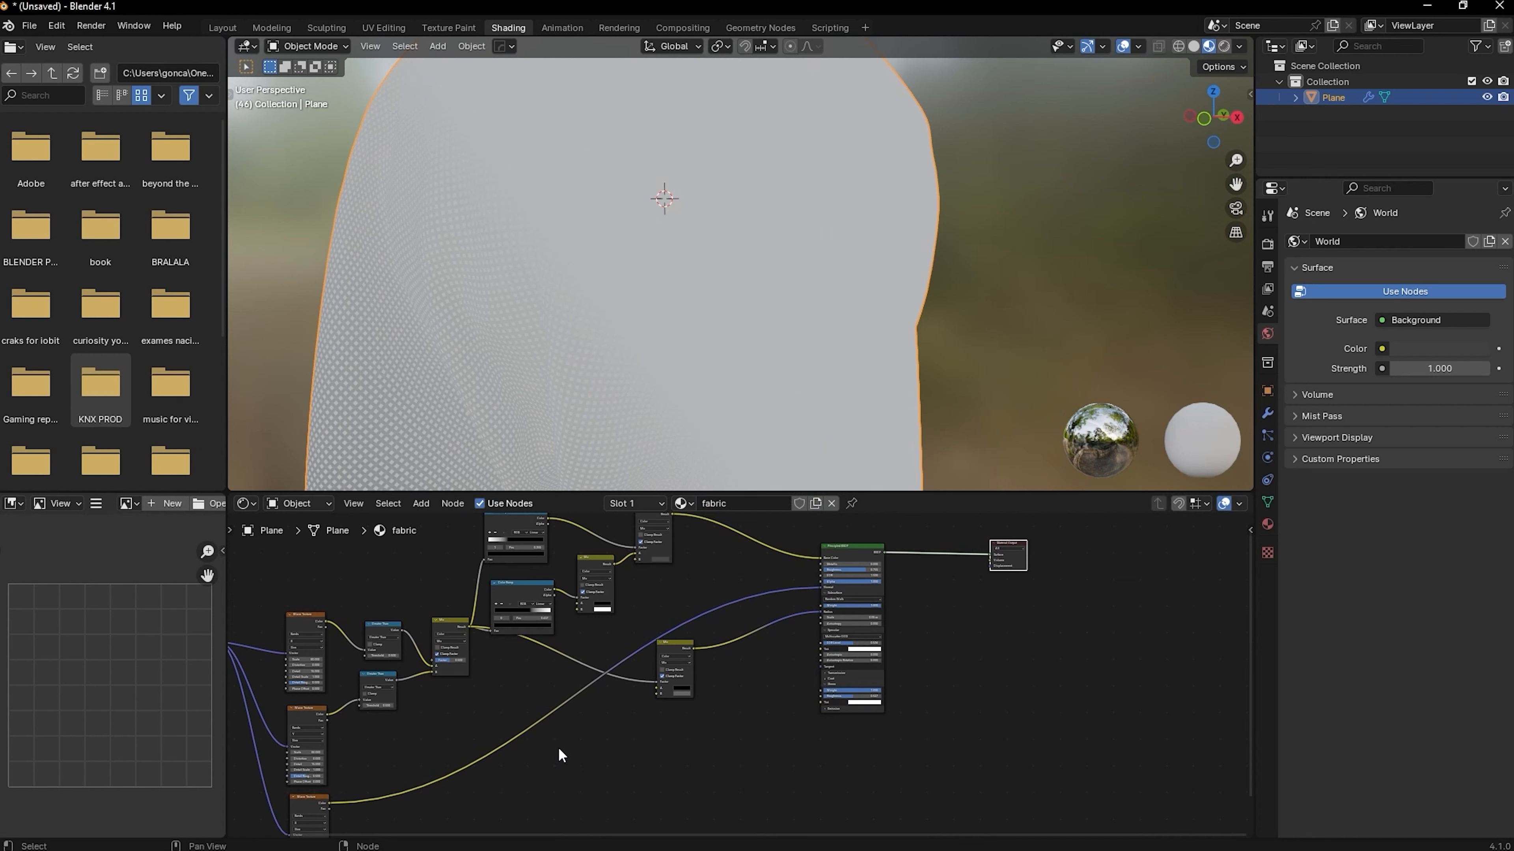
key(shift+a)
text(s)
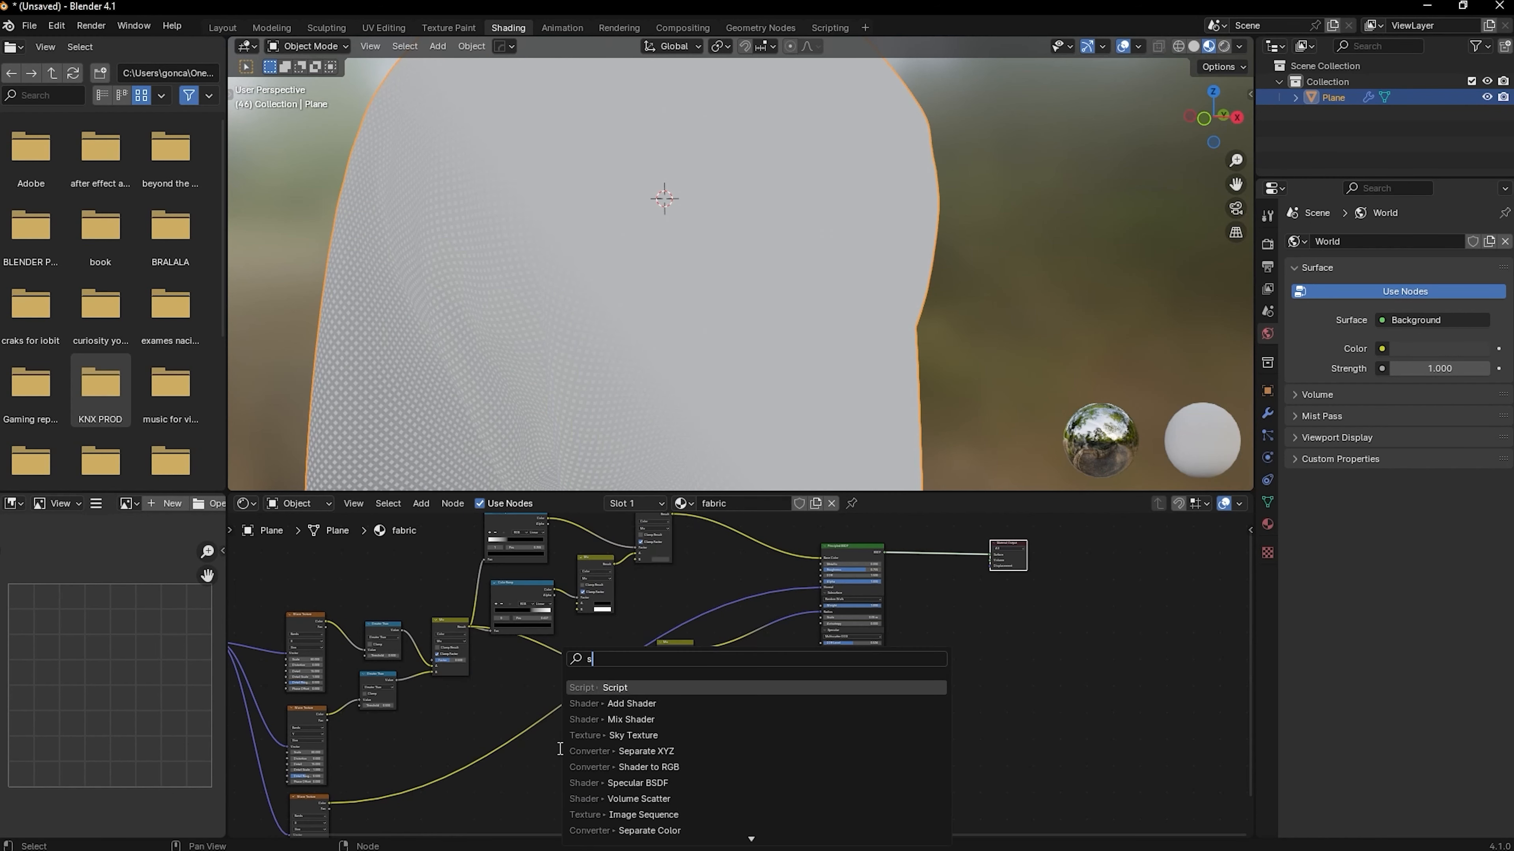
key(BackSpace)
text(bu)
key(Return)
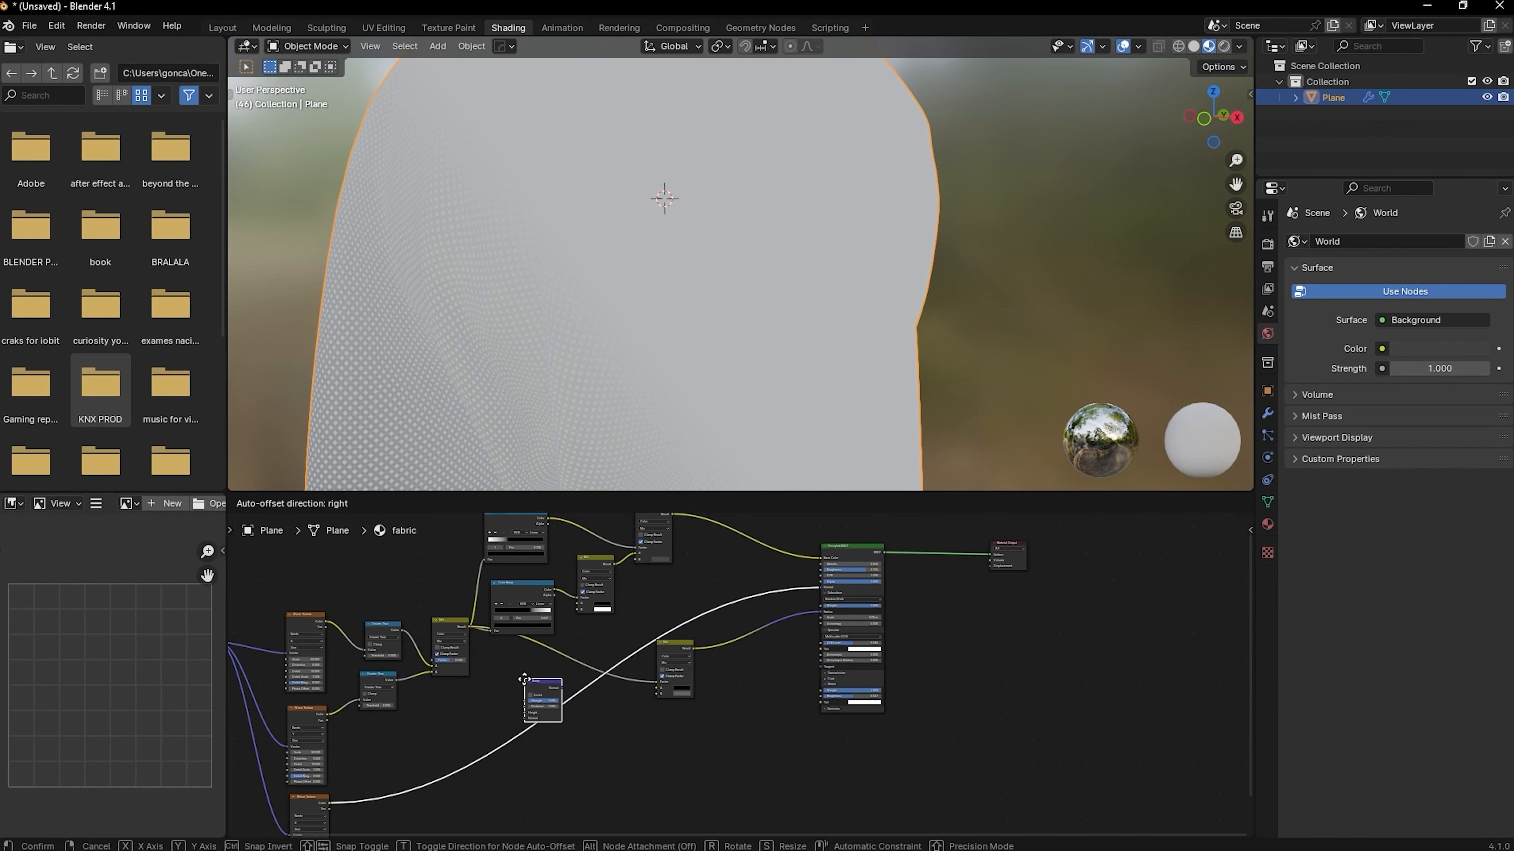
click(554, 721)
scroll(554, 724, up, 4)
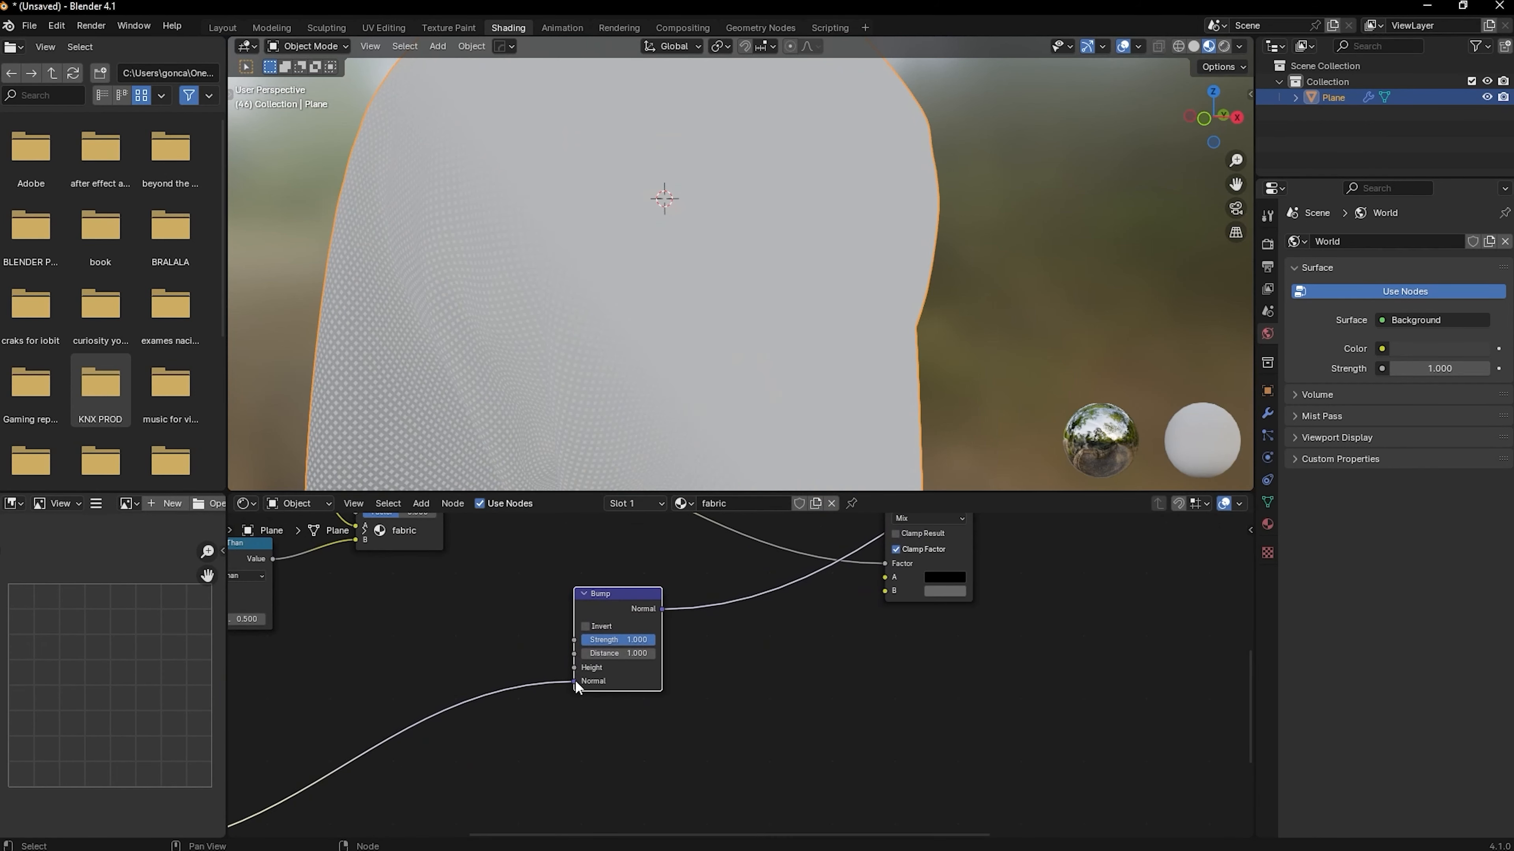
drag(574, 680, 575, 667)
Preview the Bump node on the cloth, set its Strength to 0.325, and return to previewing the full Principled BSDF shader
ctrl+shift+click(597, 689)
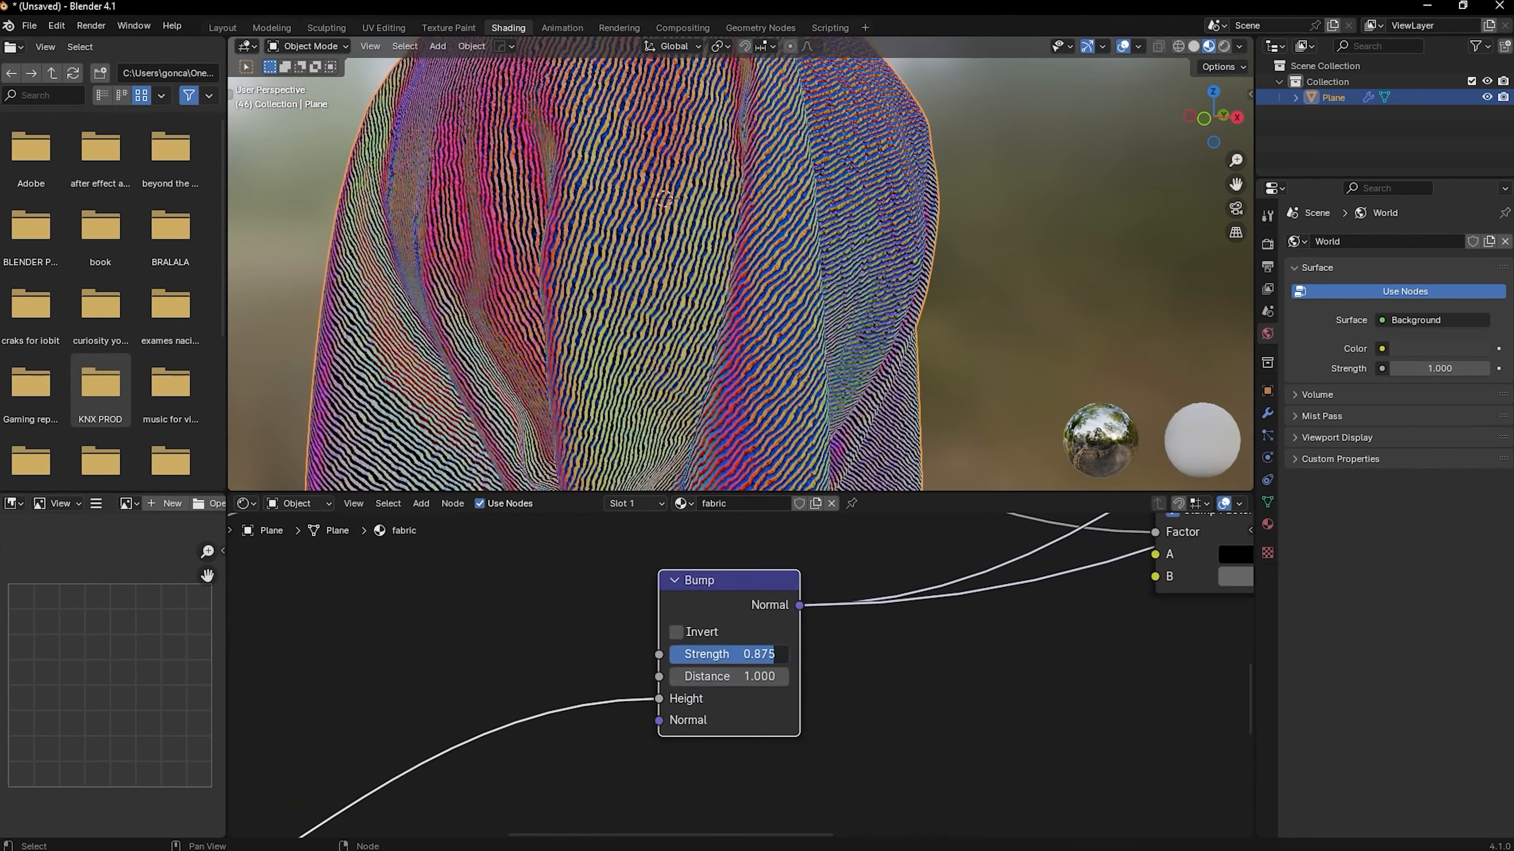
drag(773, 654, 708, 654)
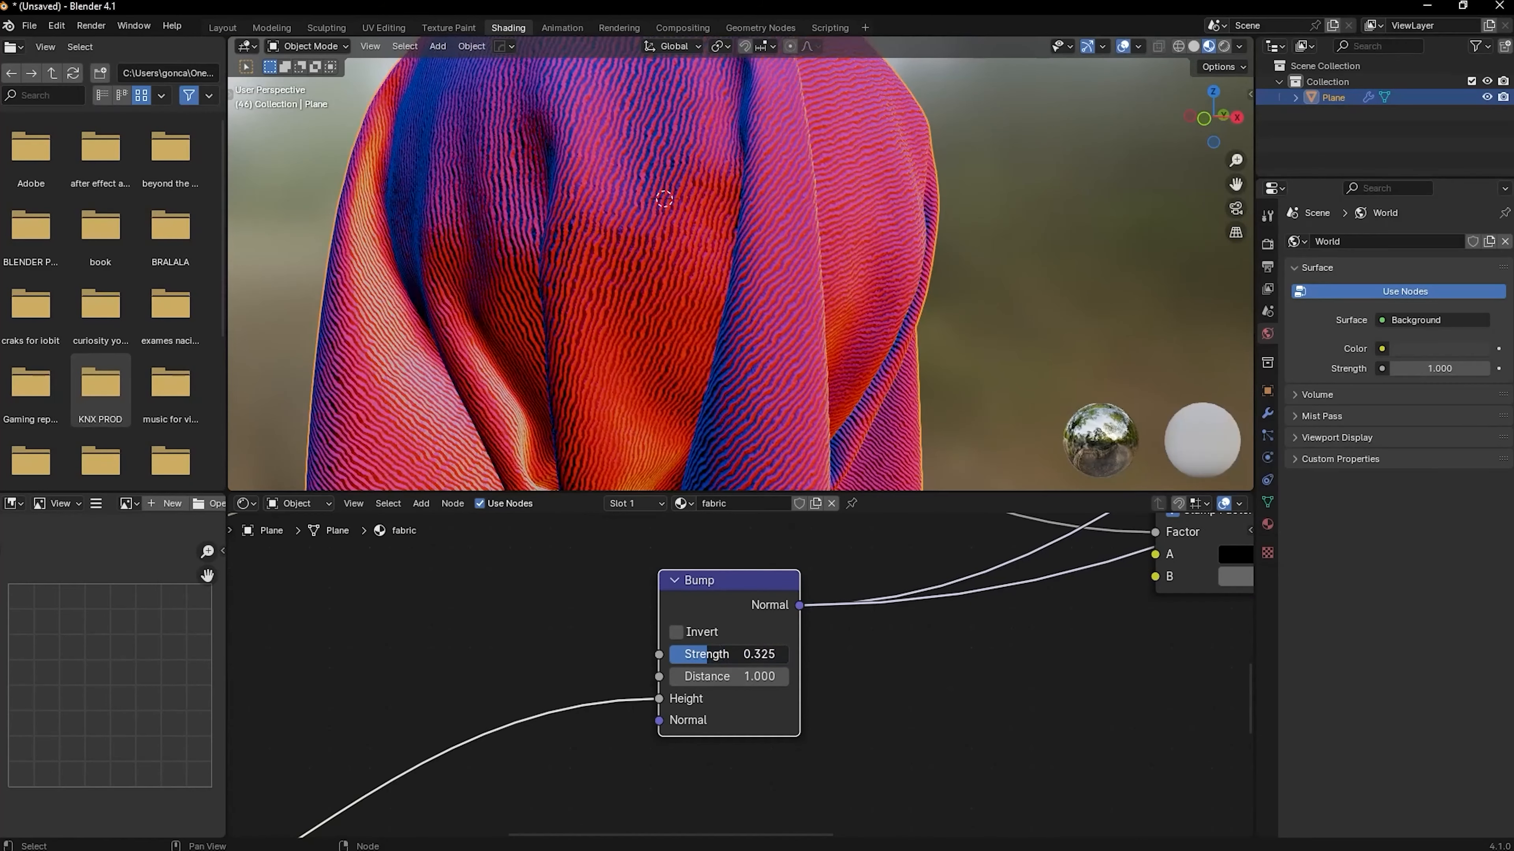
scroll(795, 629, down, 8)
middle_drag(1039, 641, 802, 678)
scroll(802, 678, down, 5)
middle_drag(895, 530, 735, 572)
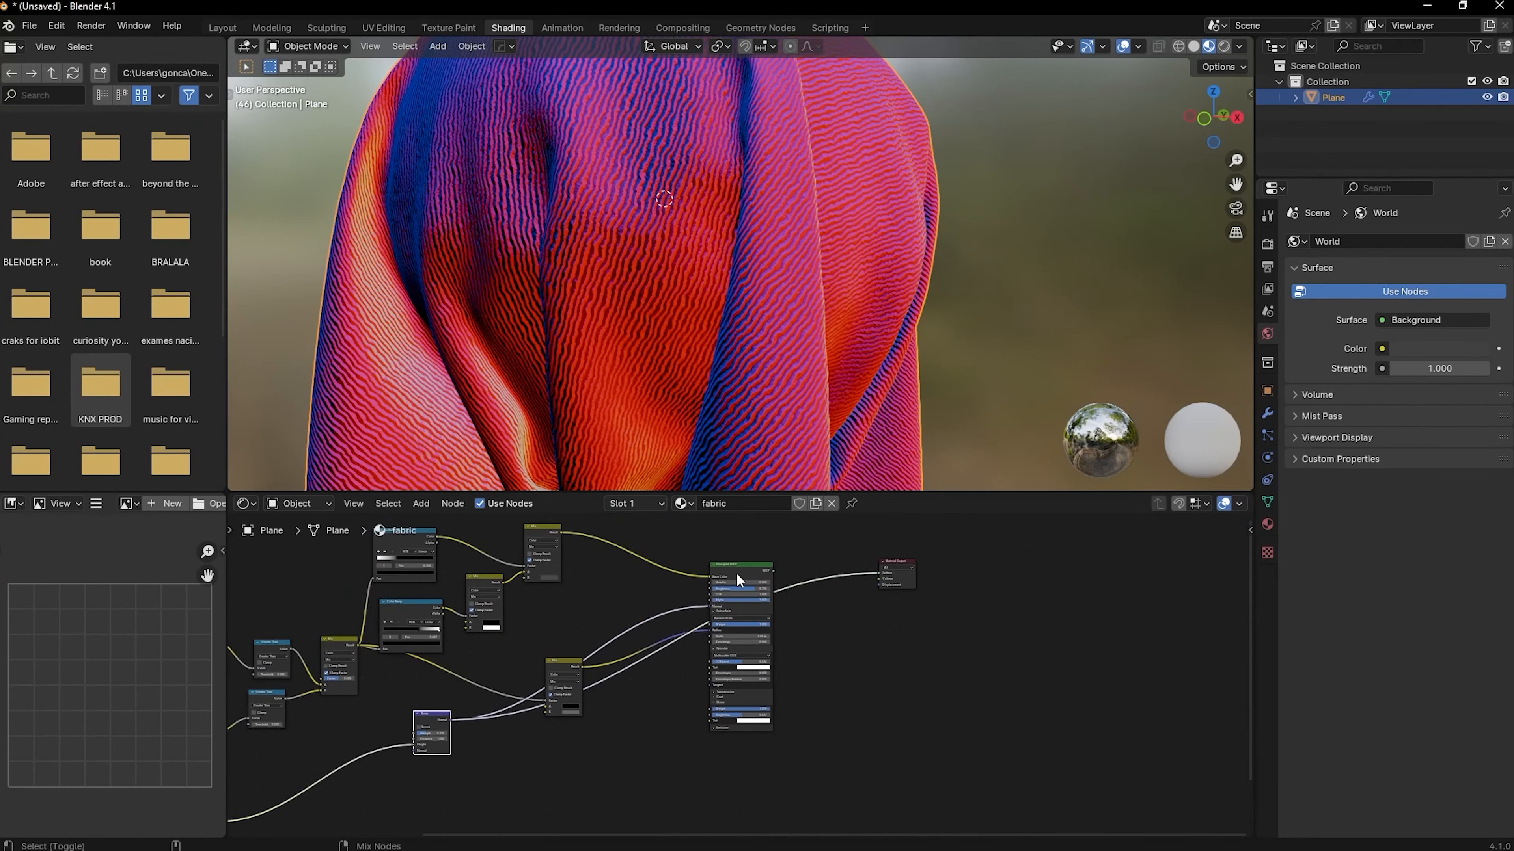
ctrl+shift+click(735, 572)
scroll(702, 276, up, 6)
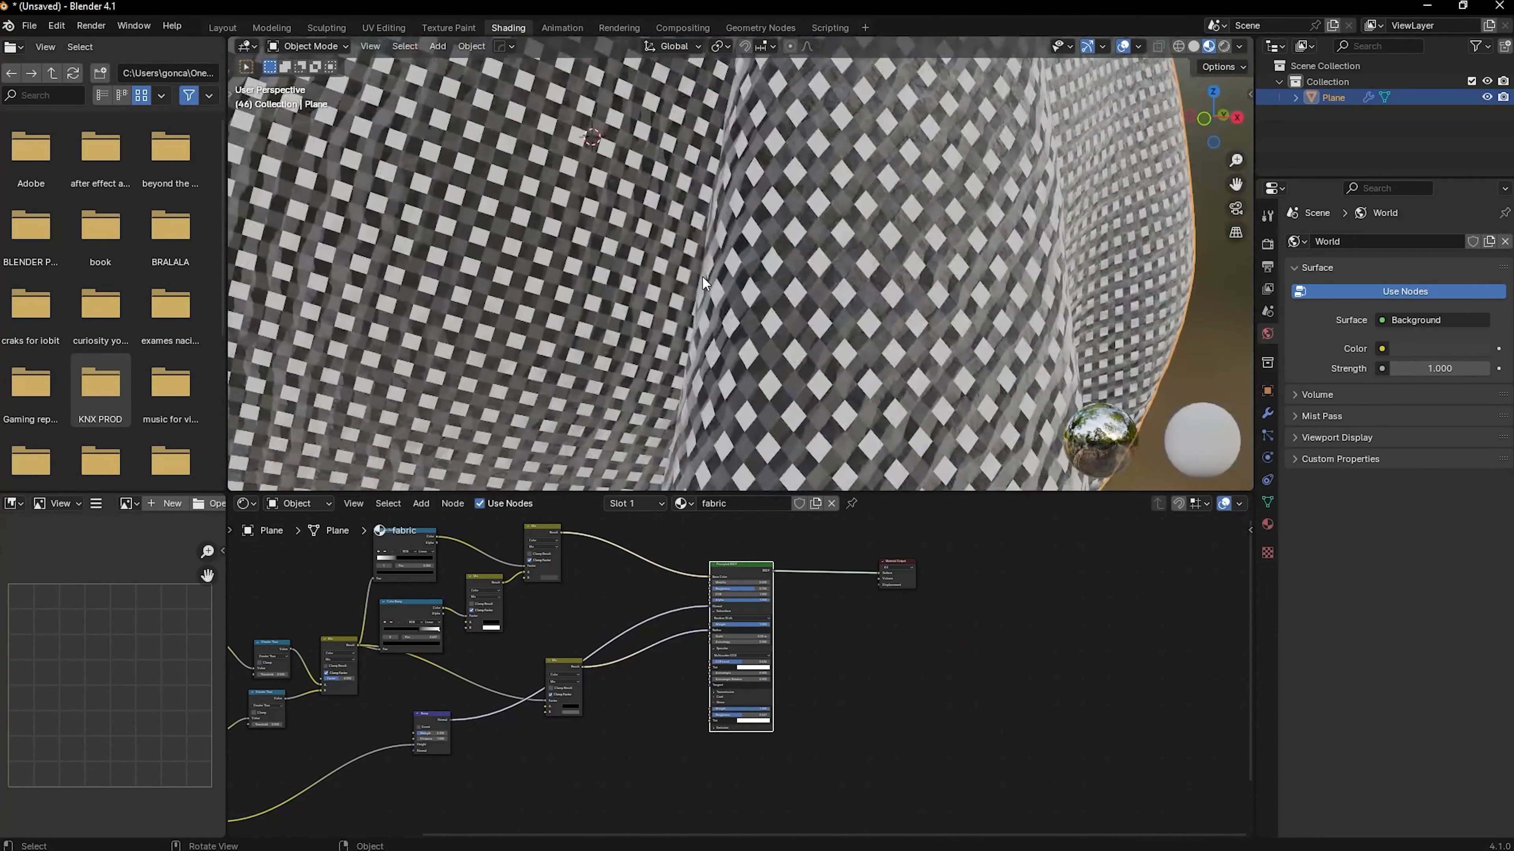
scroll(730, 334, down, 6)
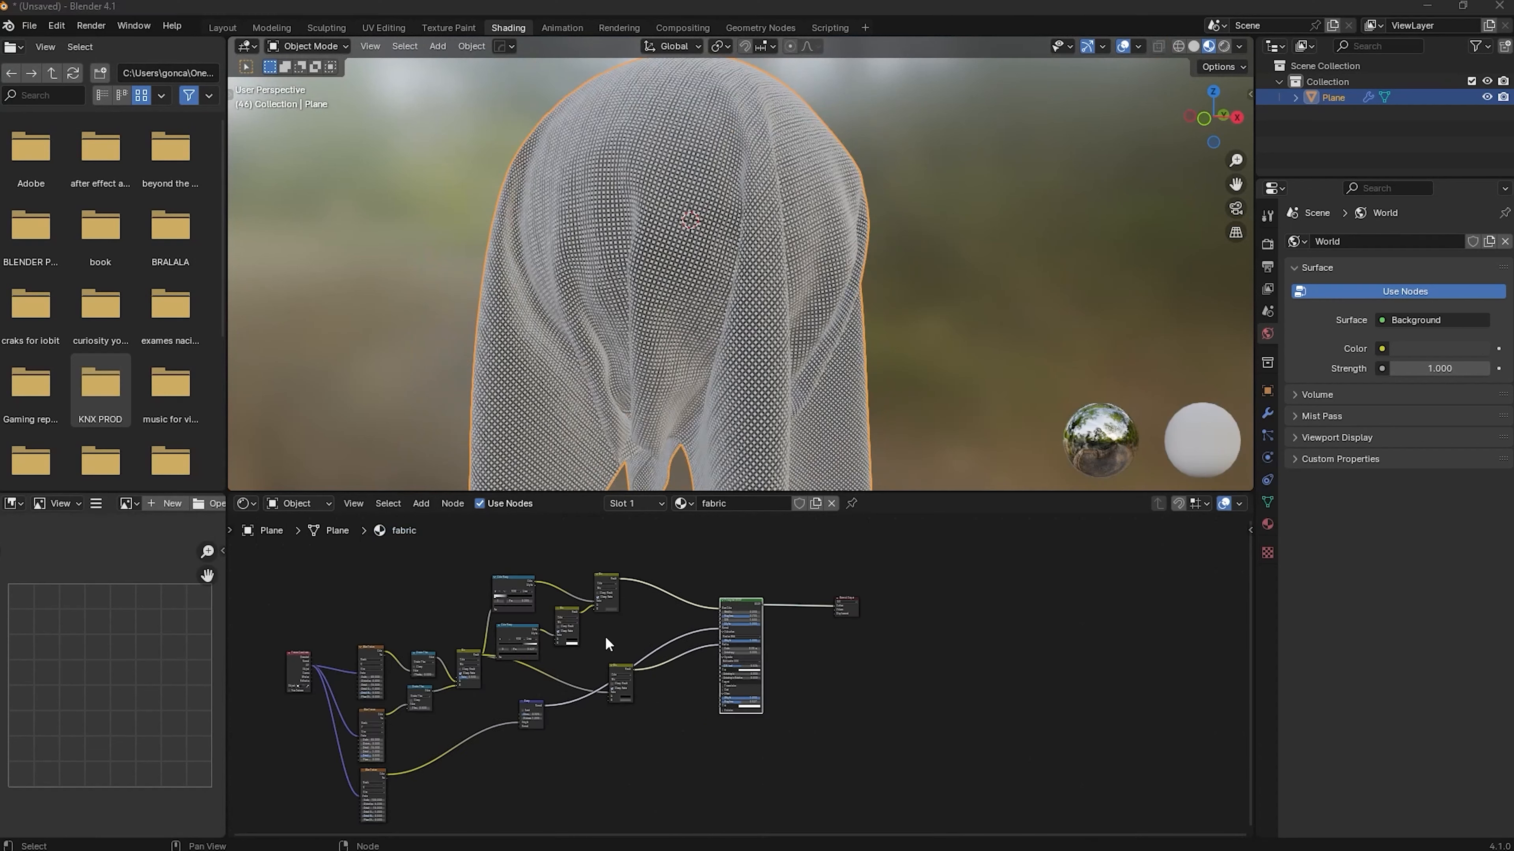
scroll(757, 368, down, 1)
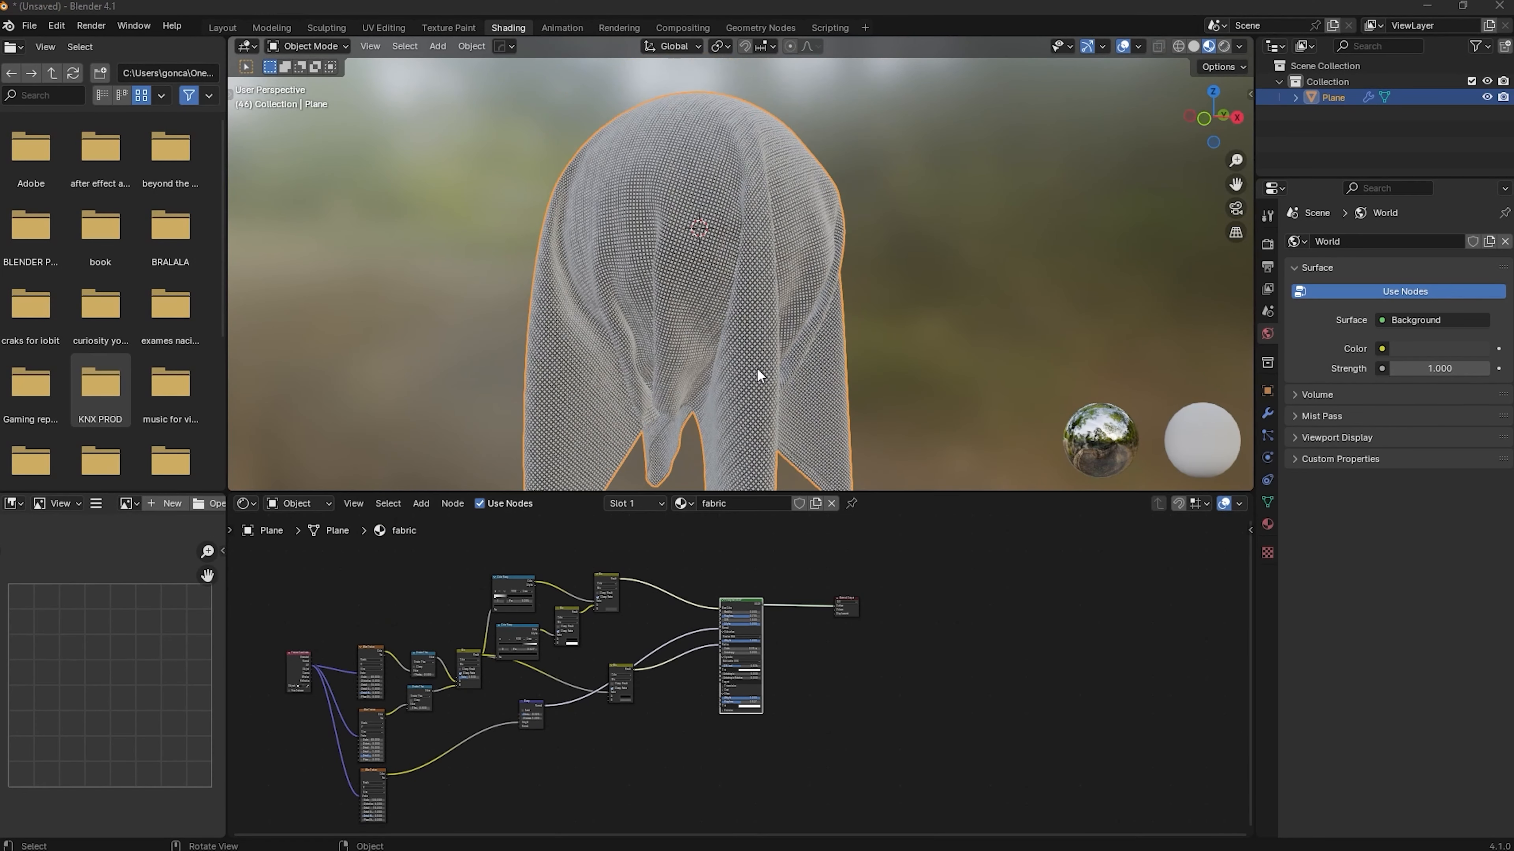
Set the scene's render engine to Cycles with GPU Compute as the device
click(1266, 243)
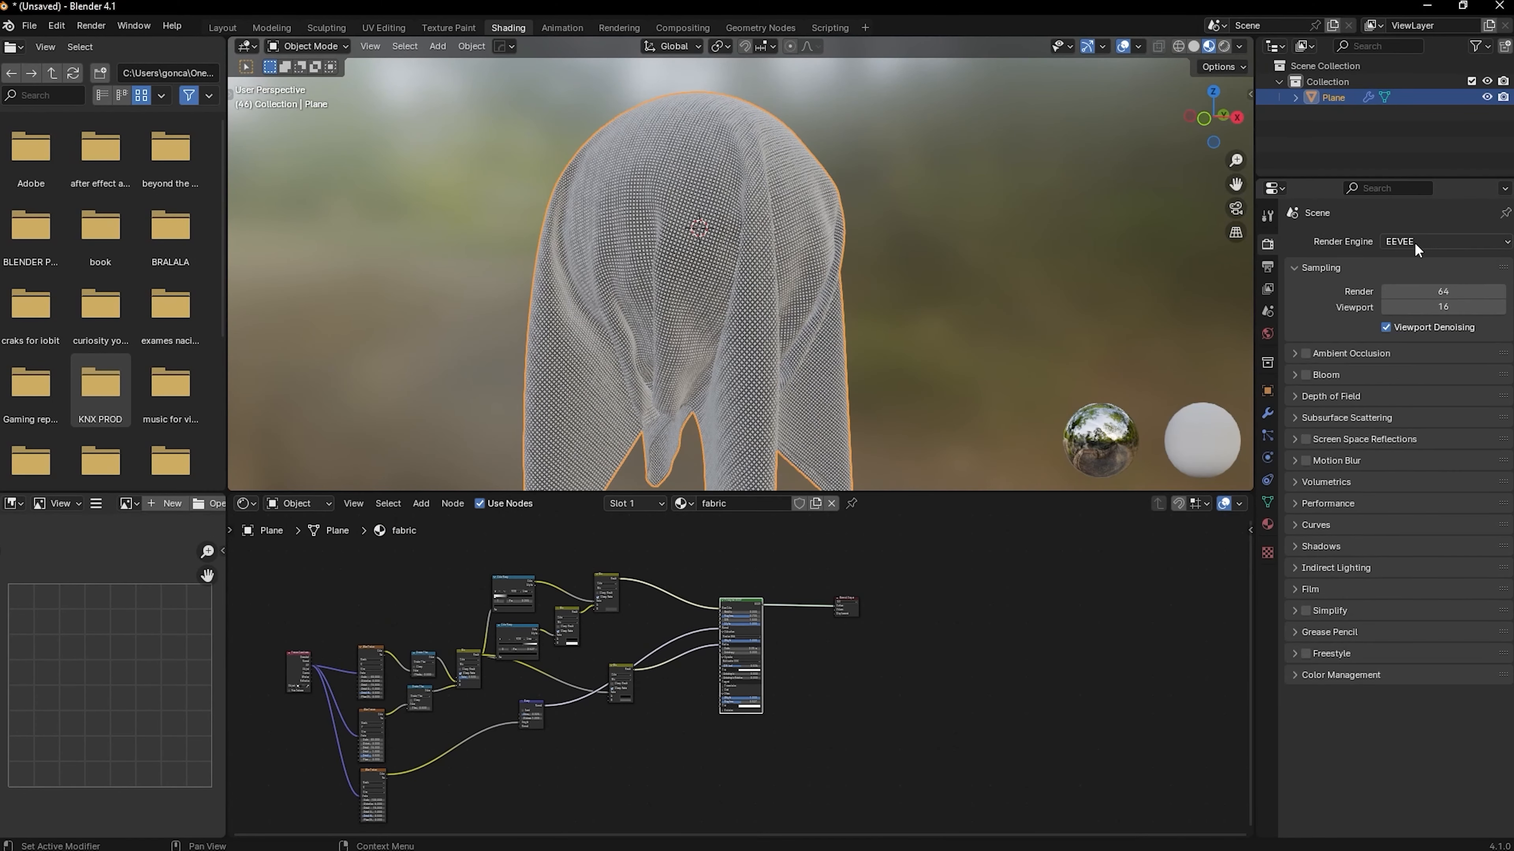
click(1415, 240)
click(1414, 271)
click(1414, 280)
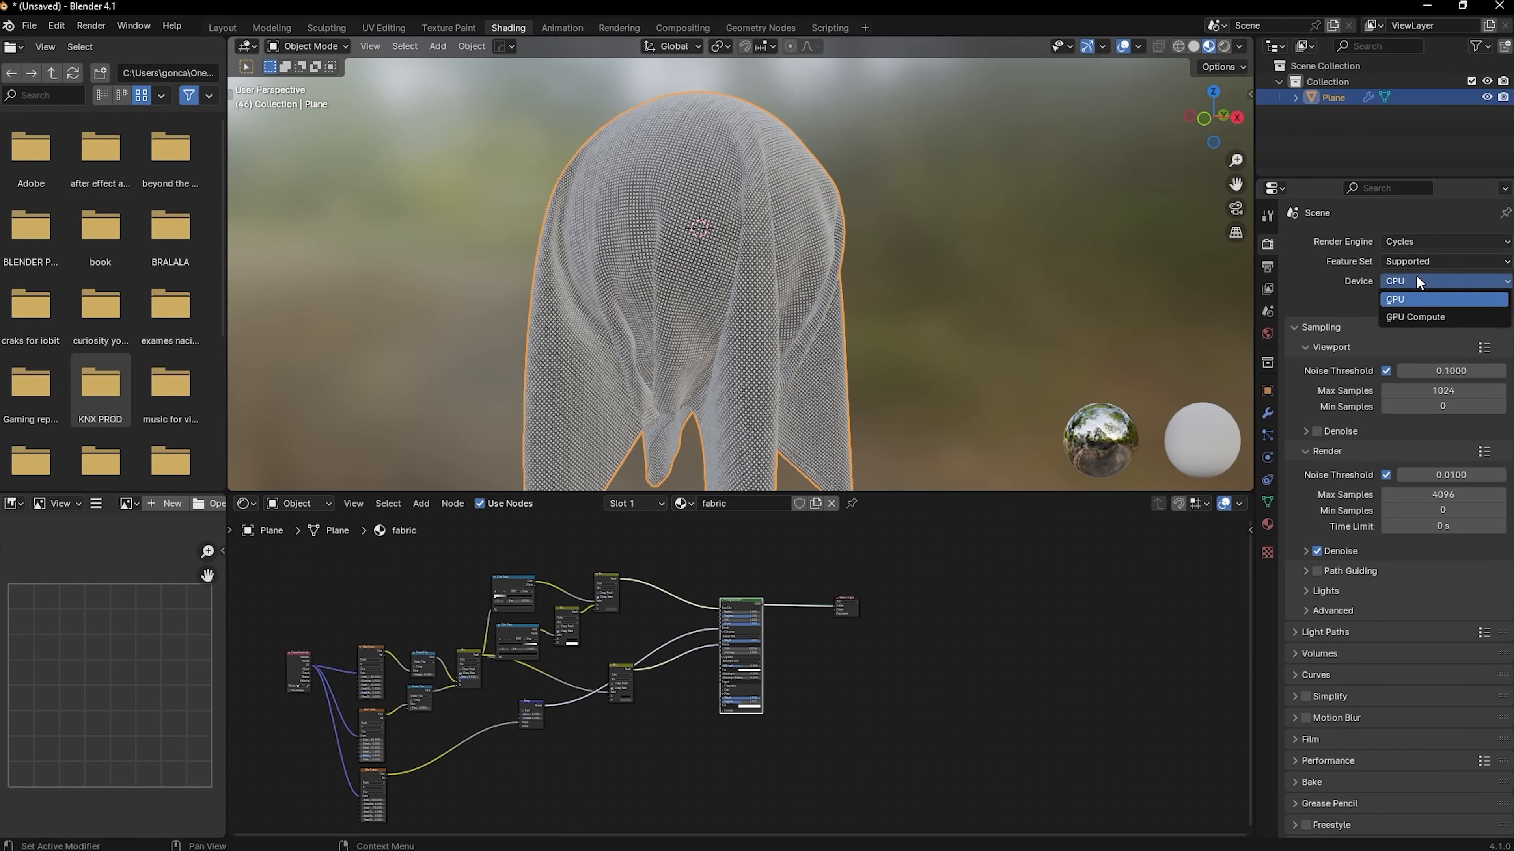
click(1408, 318)
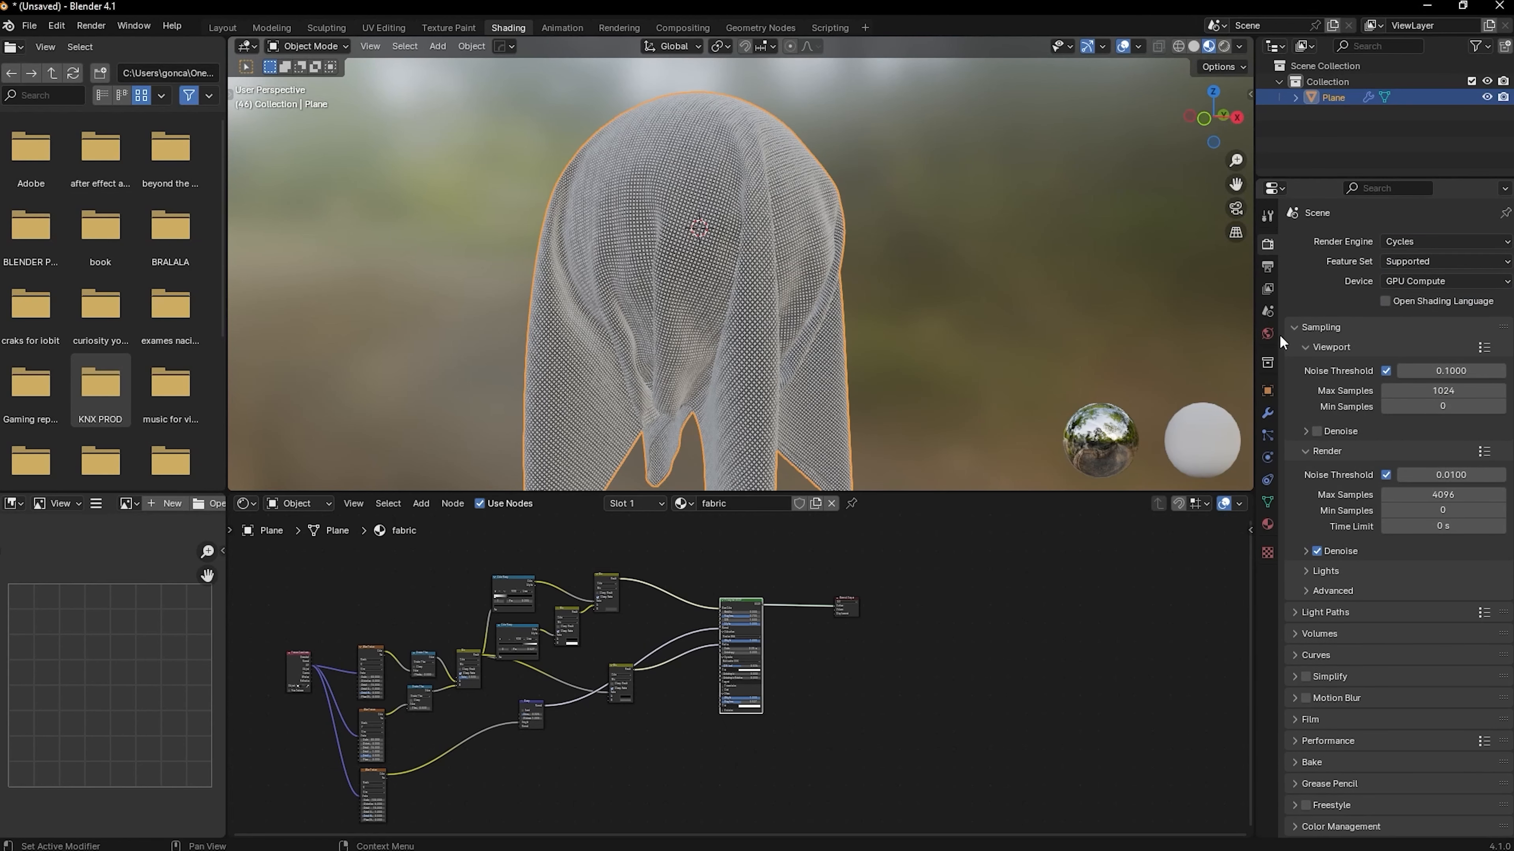
Set the fabric material's surface displacement method to Displacement and Bump, and switch the viewport to rendered shading
click(1268, 525)
click(1300, 764)
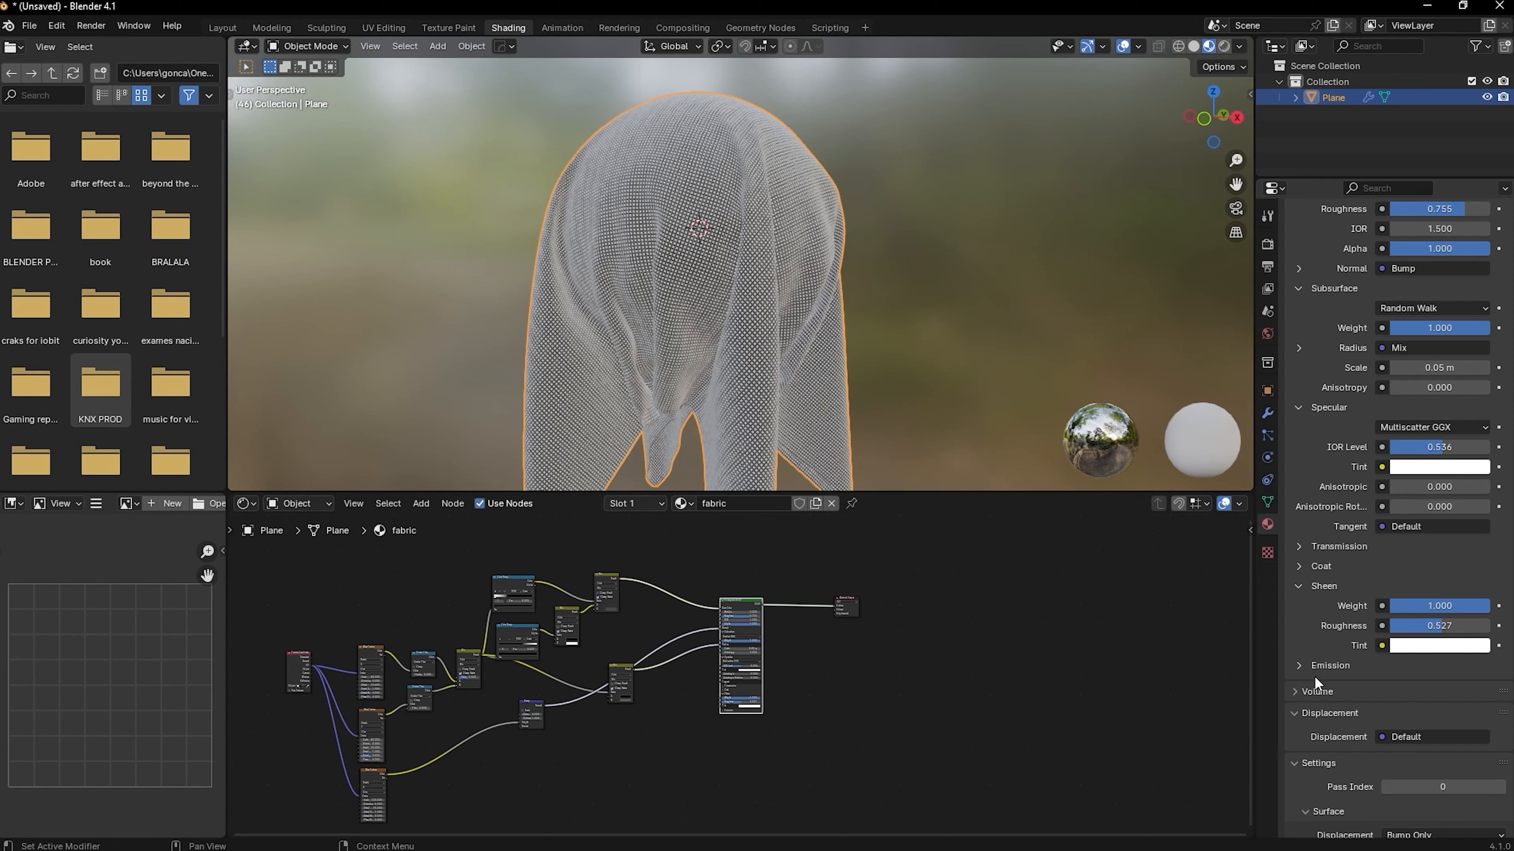
scroll(1287, 657, down, 8)
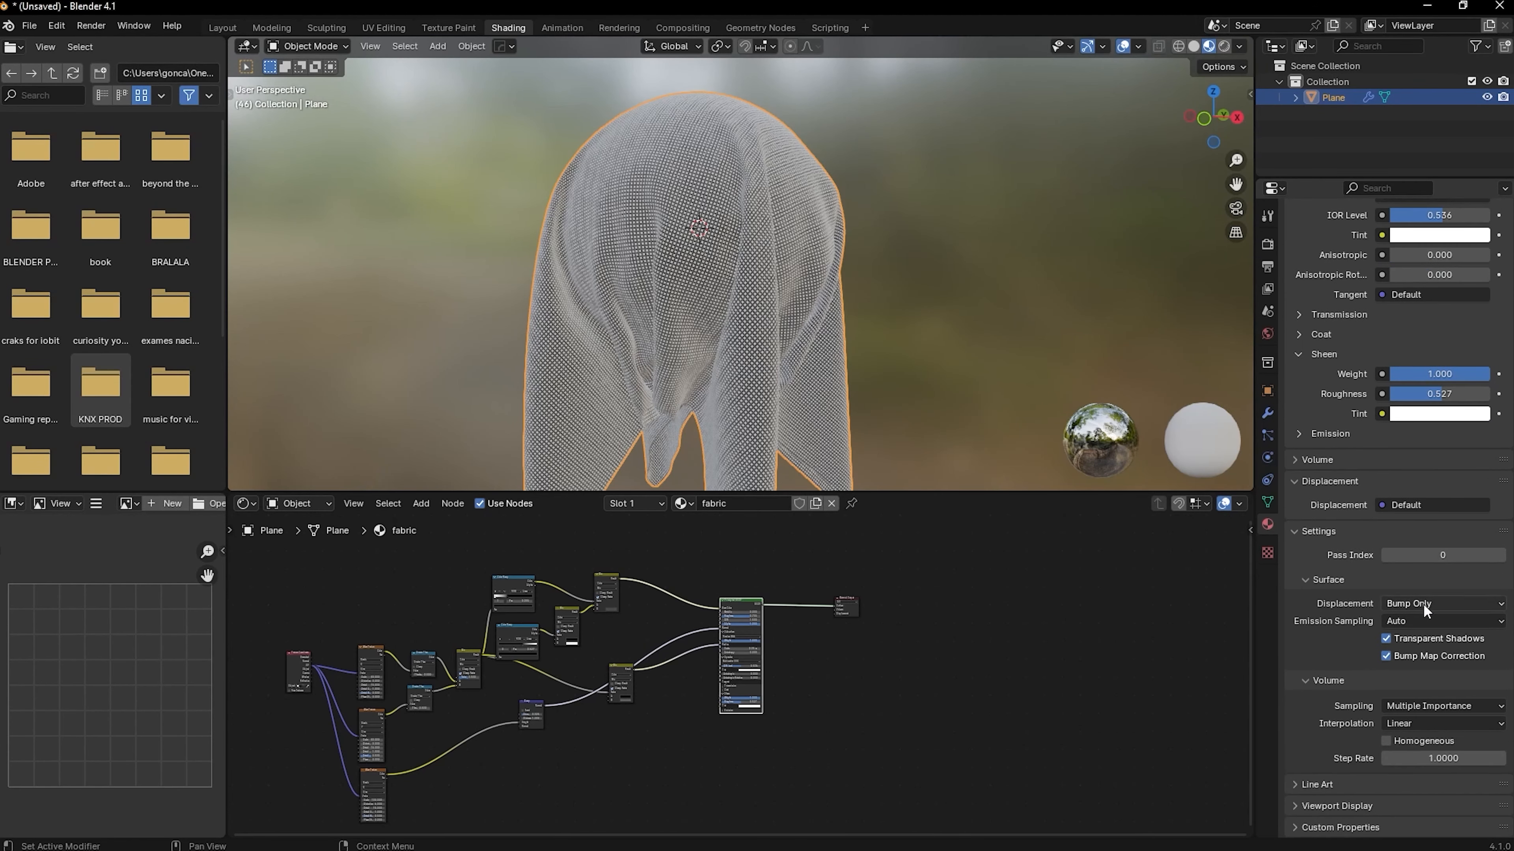
click(1425, 606)
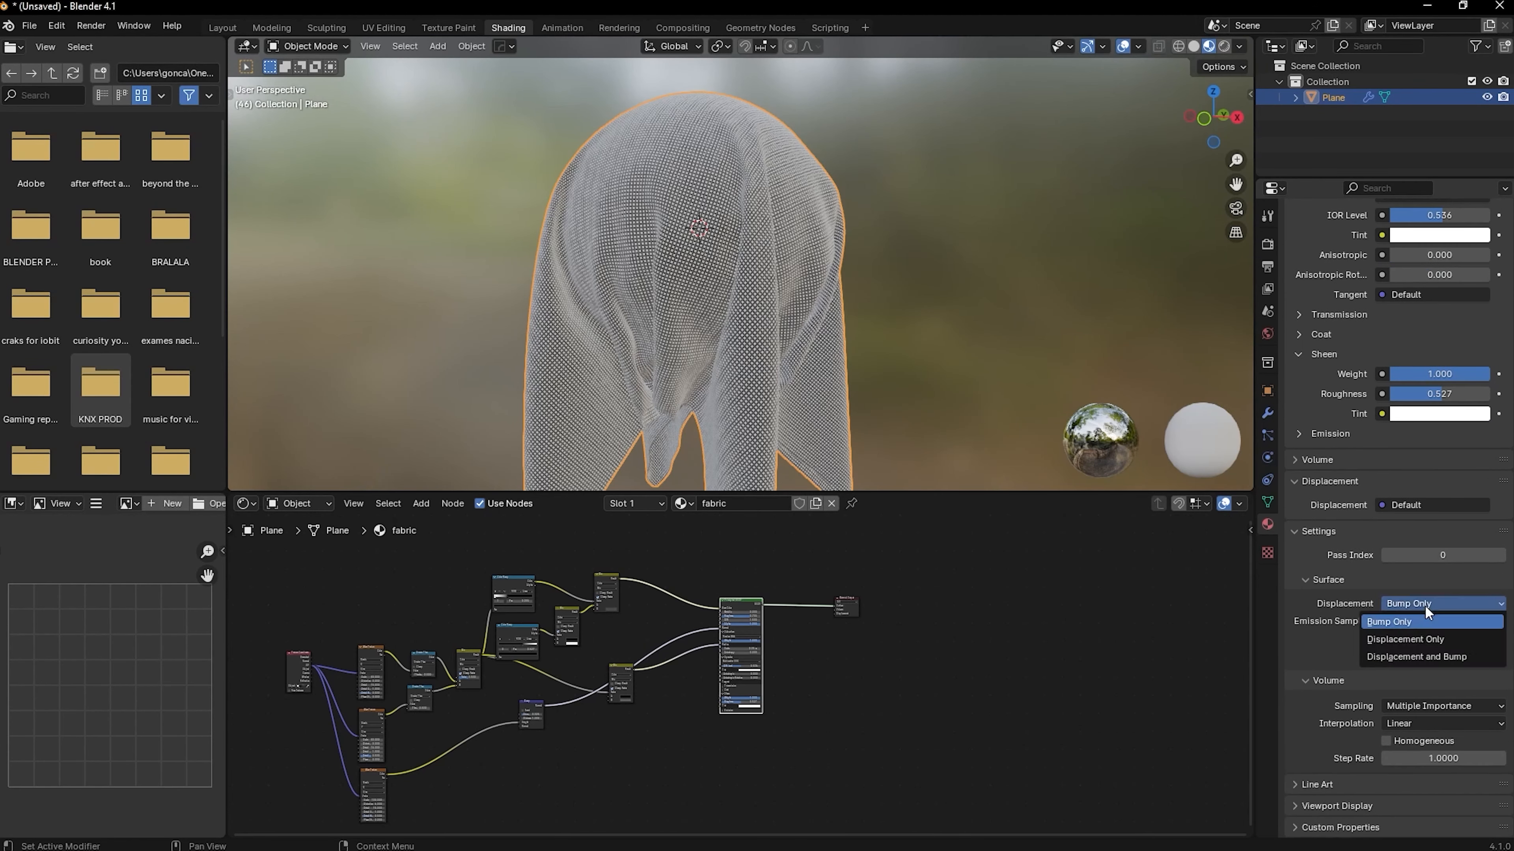
click(1413, 654)
scroll(832, 665, up, 3)
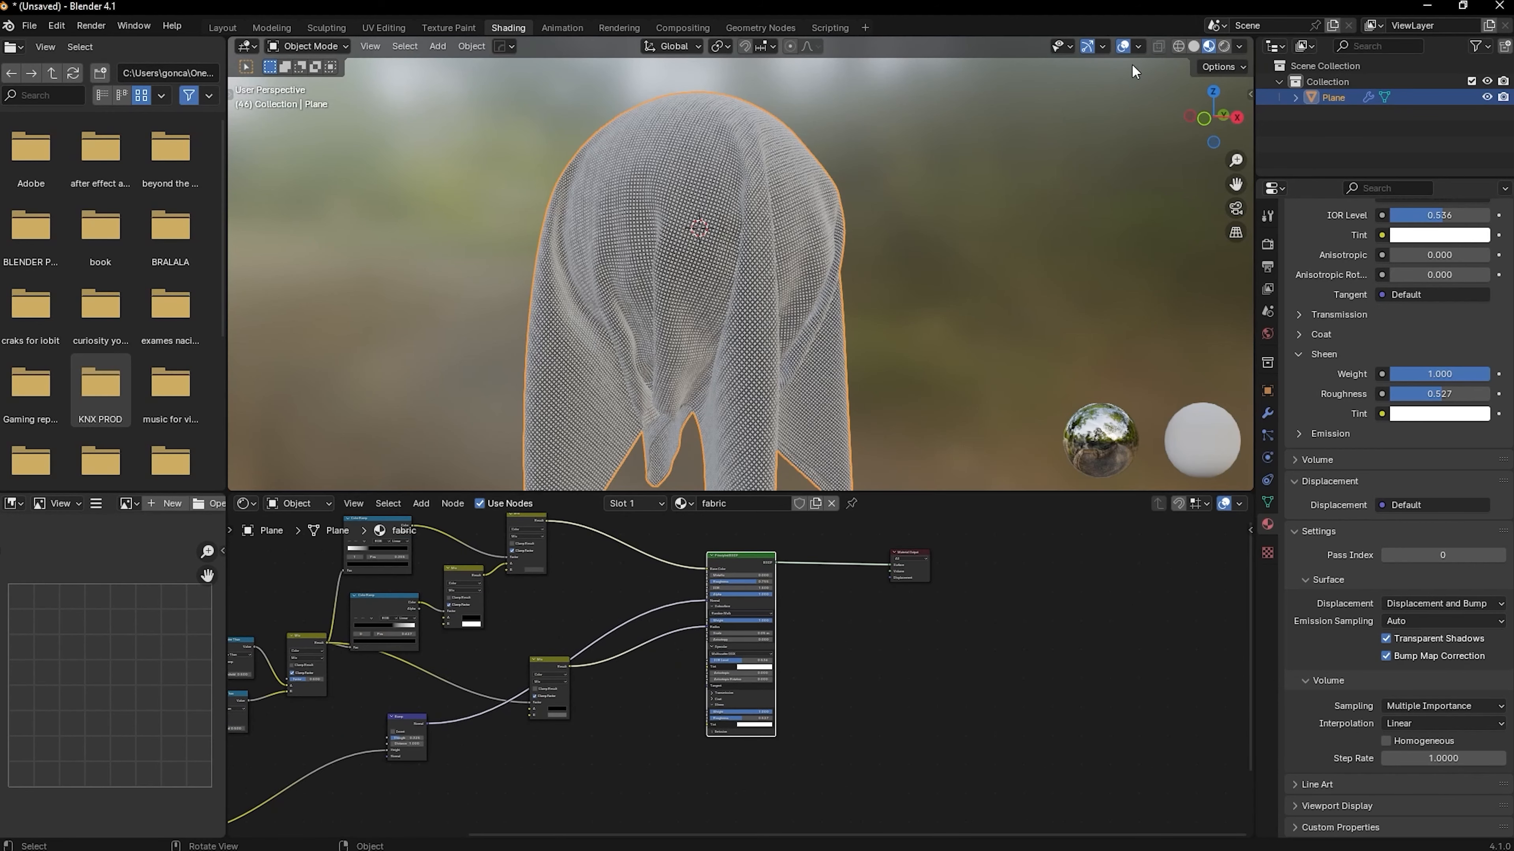
click(1224, 43)
scroll(798, 291, down, 4)
scroll(778, 293, up, 6)
Add a Displacement node, feed its Height from the third Wave Texture and connect it to the Material Output's Displacement
key(shift+a)
text(s)
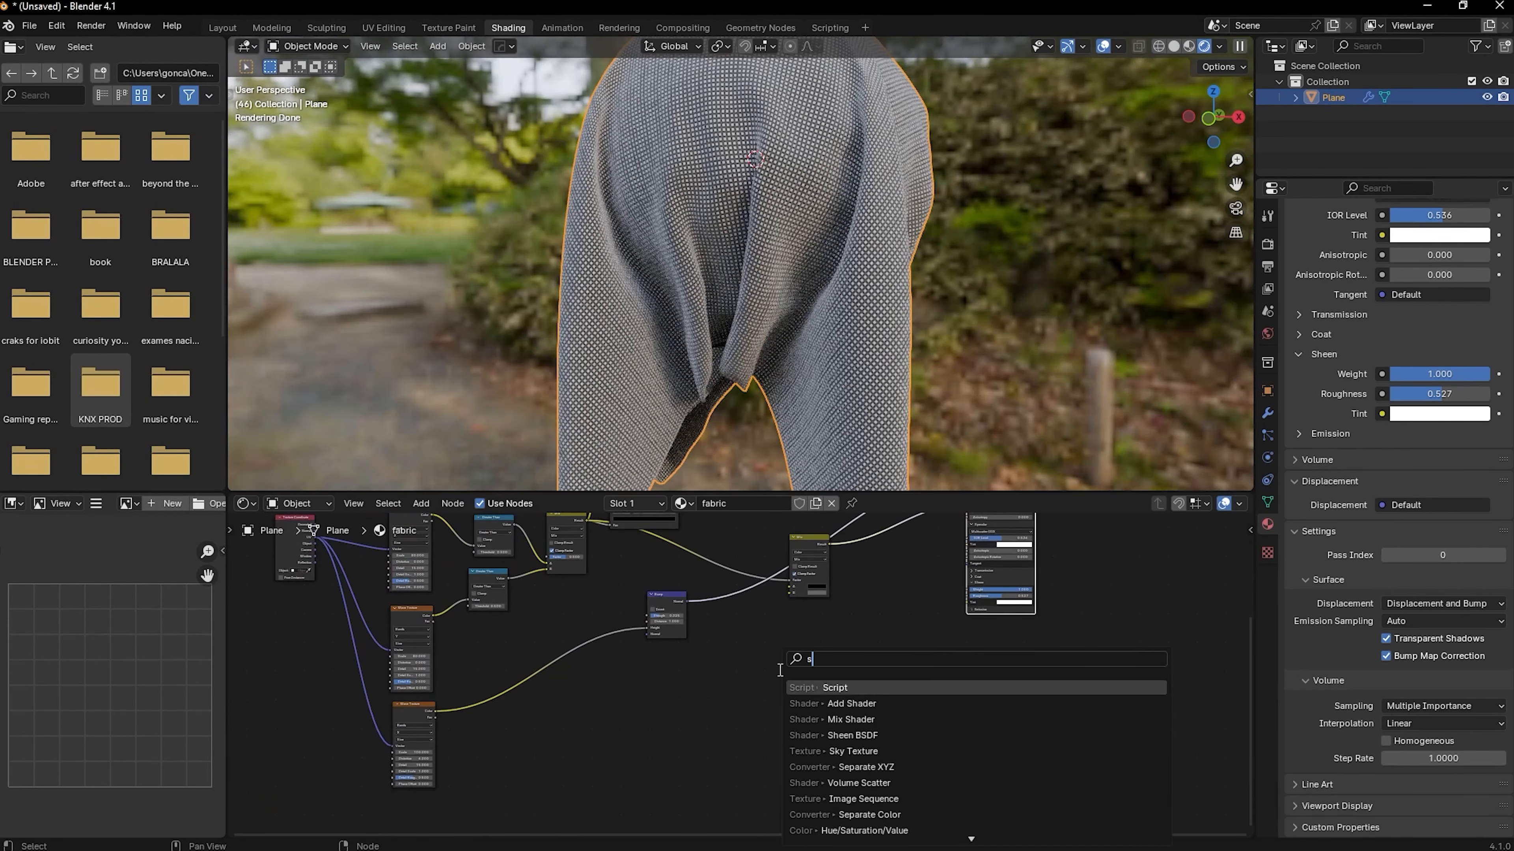
key(BackSpace)
text(dis)
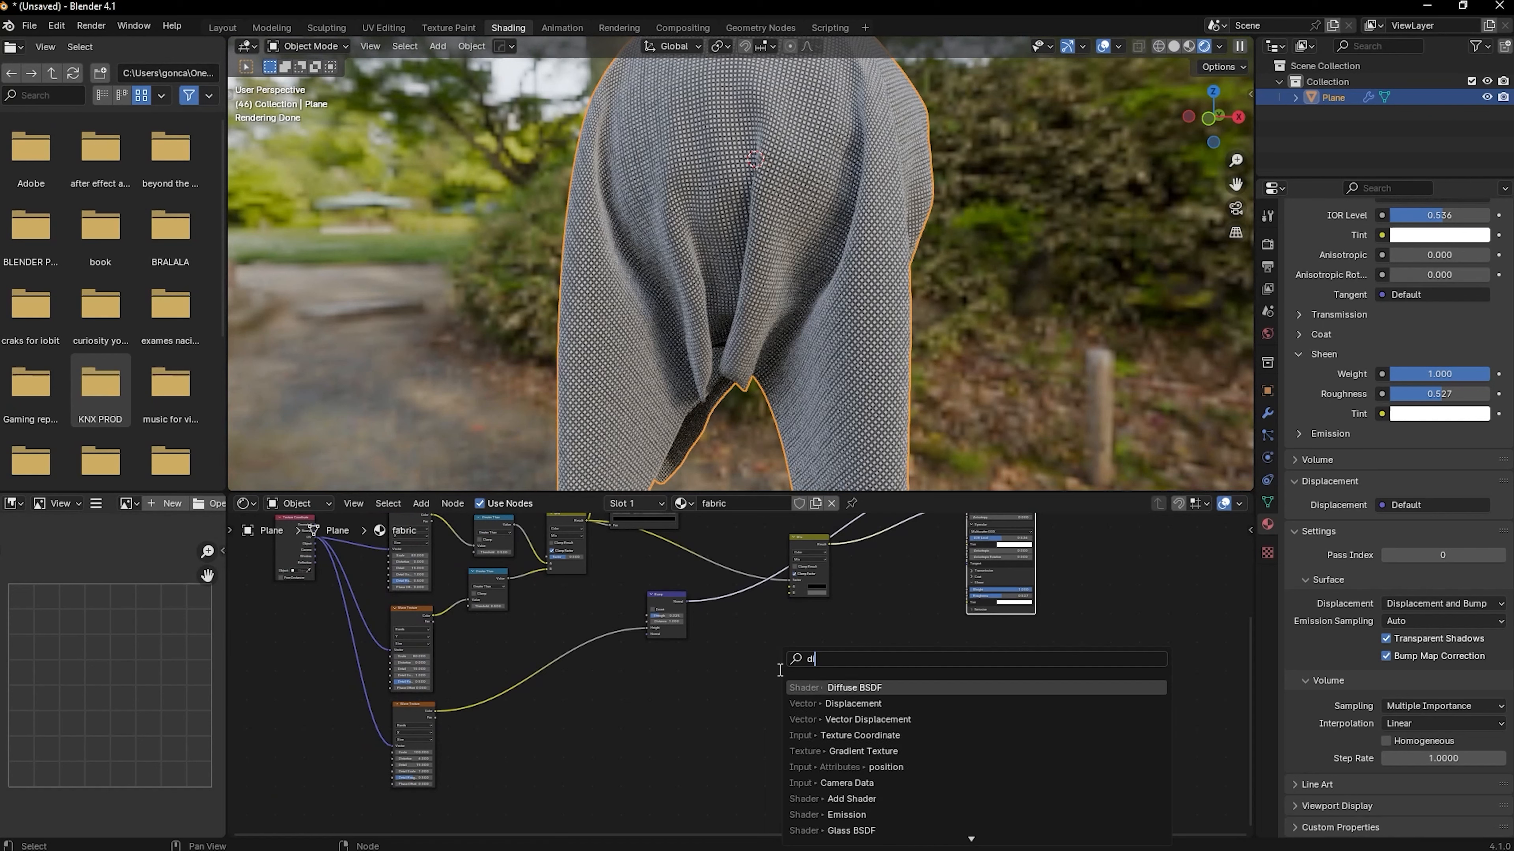
key(Return)
click(779, 658)
scroll(741, 676, up, 5)
drag(793, 676, 291, 729)
middle_drag(930, 655, 575, 764)
scroll(591, 756, down, 4)
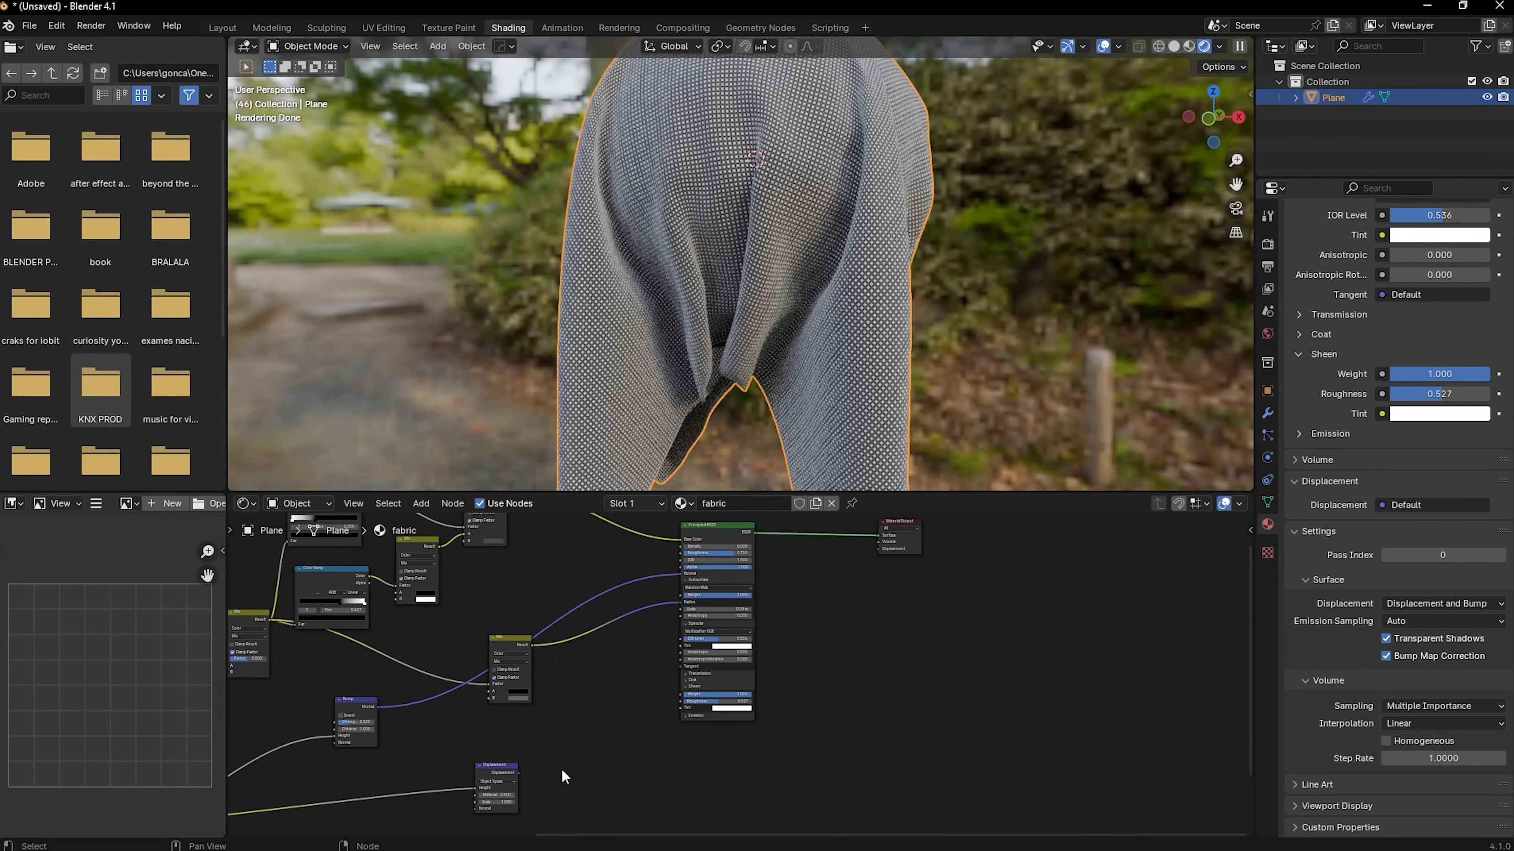
drag(517, 773, 879, 548)
Set the Displacement node's Scale to 0.01 and check the displaced cloth in the rendered view
scroll(740, 677, up, 2)
middle_drag(602, 753, 718, 670)
click(644, 659)
text(0)
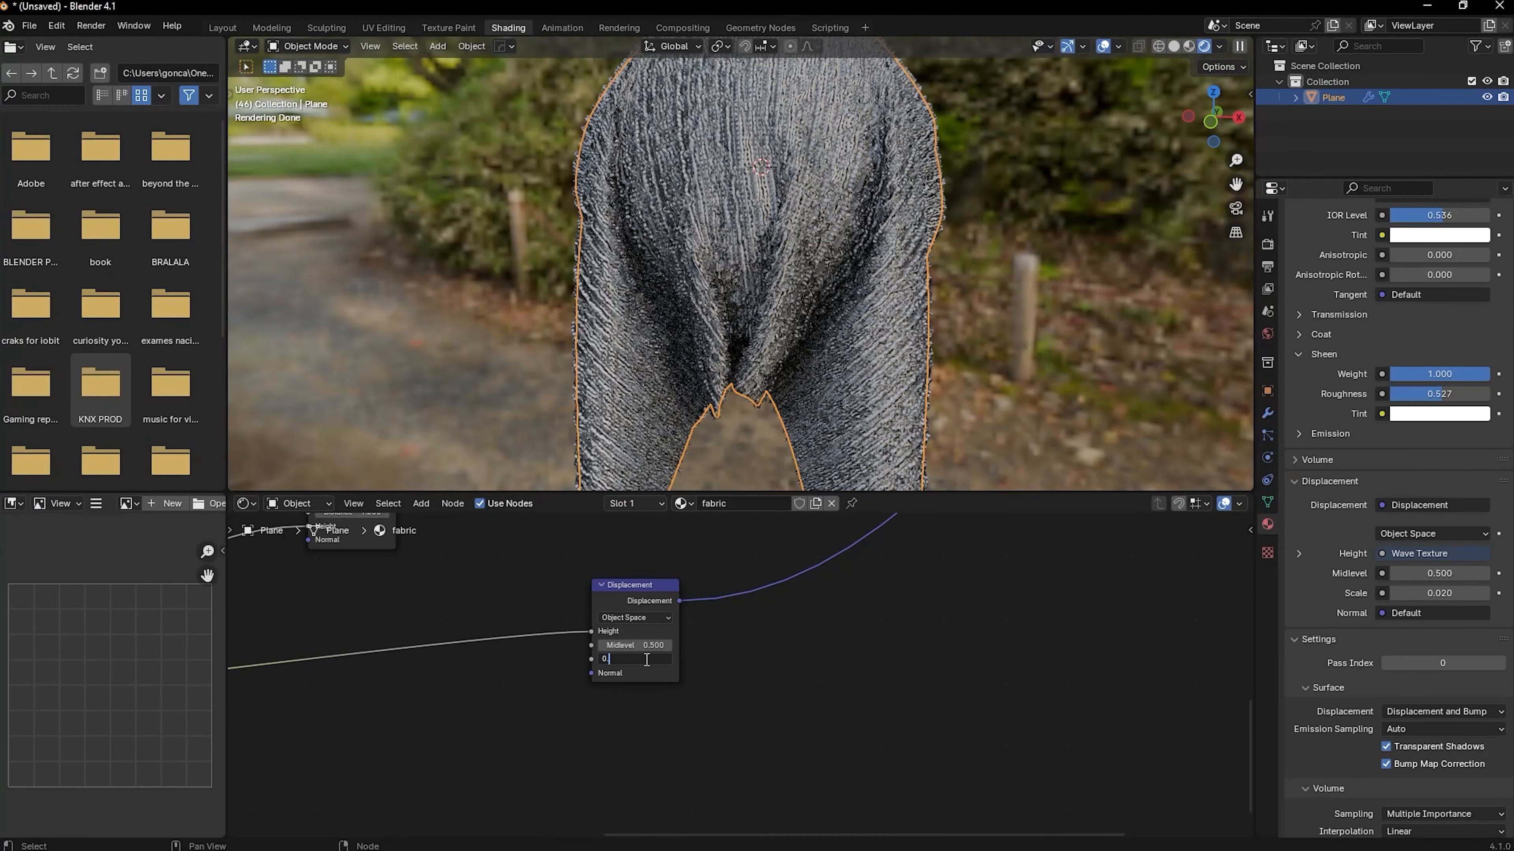
key(Return)
scroll(828, 357, down, 4)
middle_drag(828, 357, 924, 339)
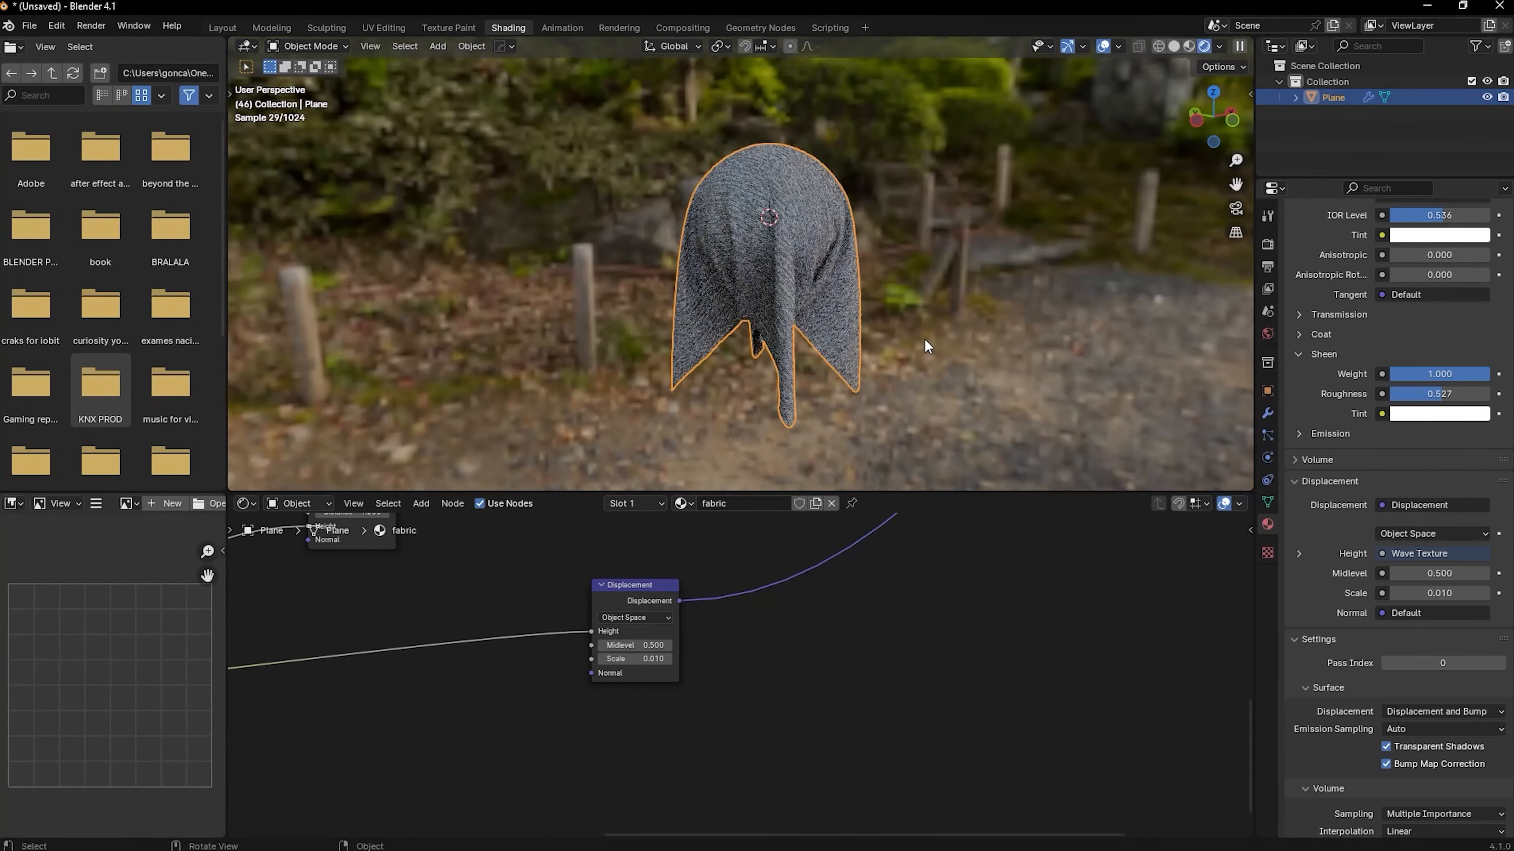
scroll(881, 317, up, 3)
scroll(410, 800, down, 4)
Review the node chain from the third Wave Texture through the Bump and Displacement nodes, including the wave's bands direction options
middle_drag(394, 798, 925, 623)
click(581, 580)
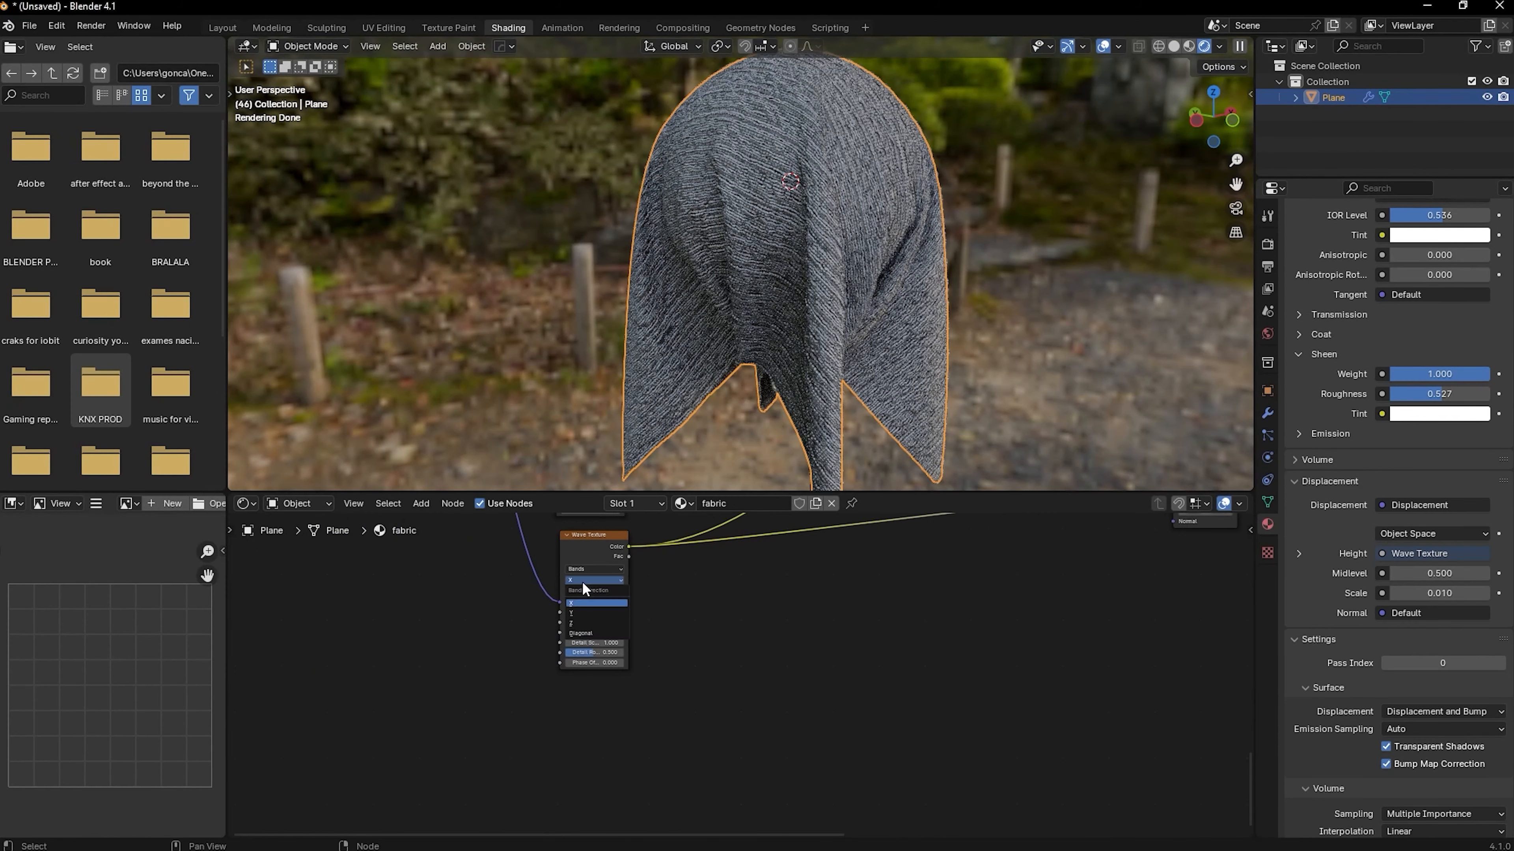
middle_drag(907, 518, 806, 607)
middle_drag(907, 653, 566, 729)
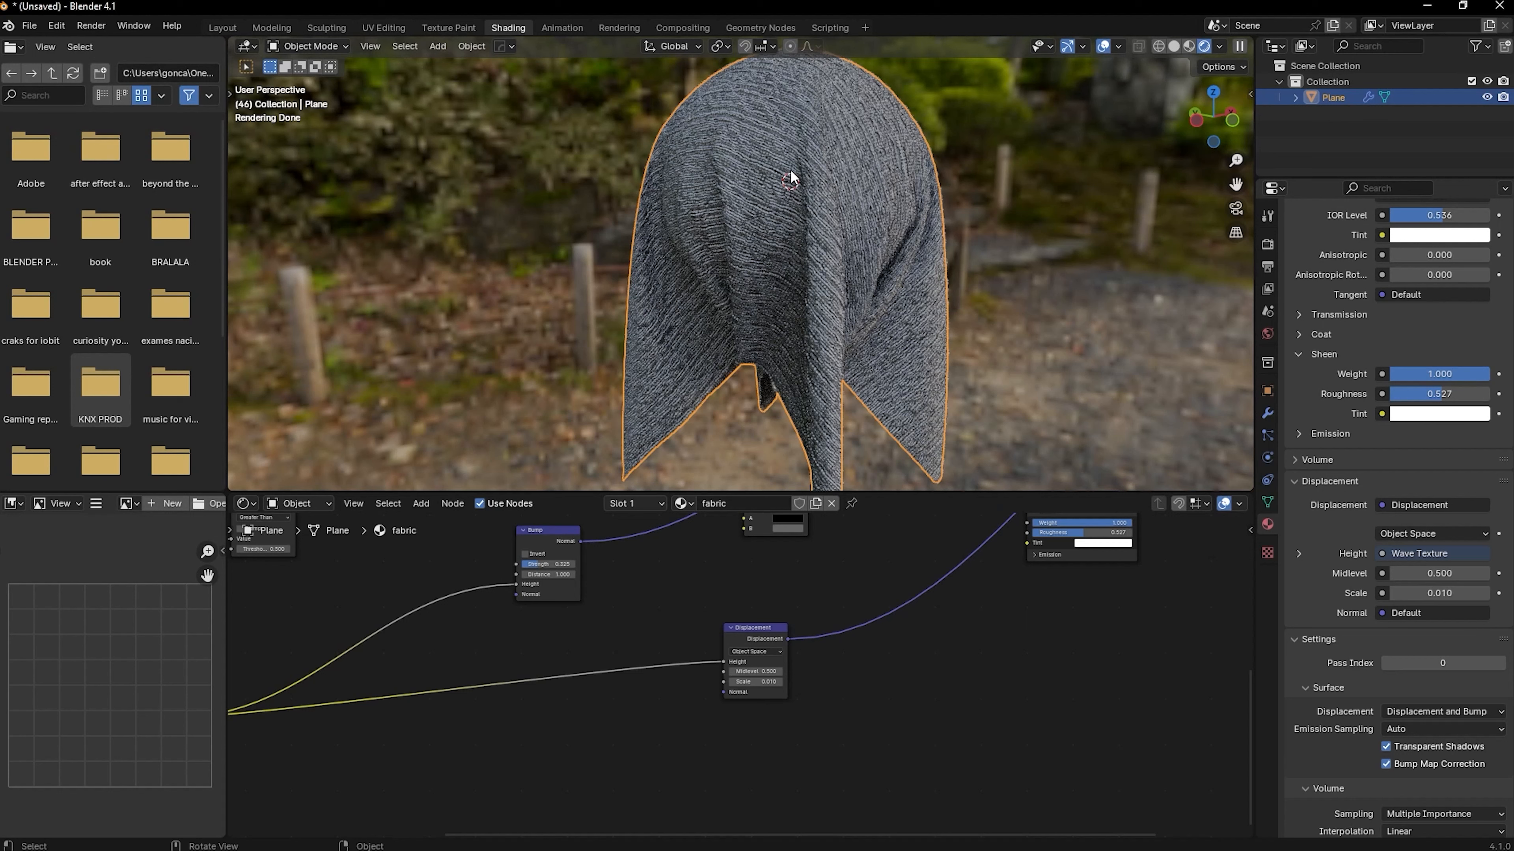
scroll(528, 585, down, 8)
middle_drag(389, 547, 635, 600)
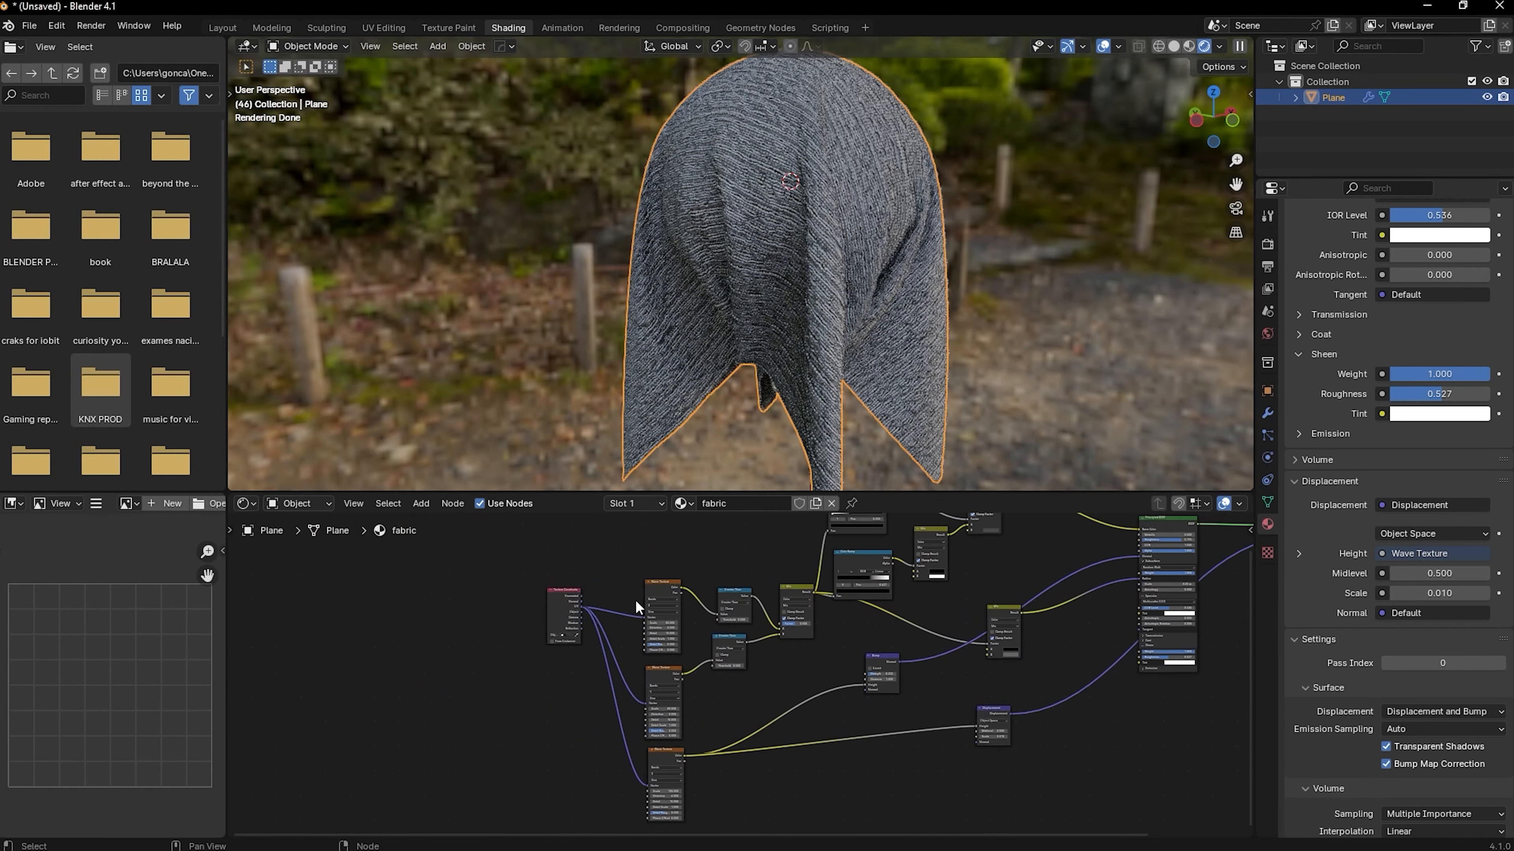
scroll(632, 587, up, 6)
middle_drag(630, 820, 619, 657)
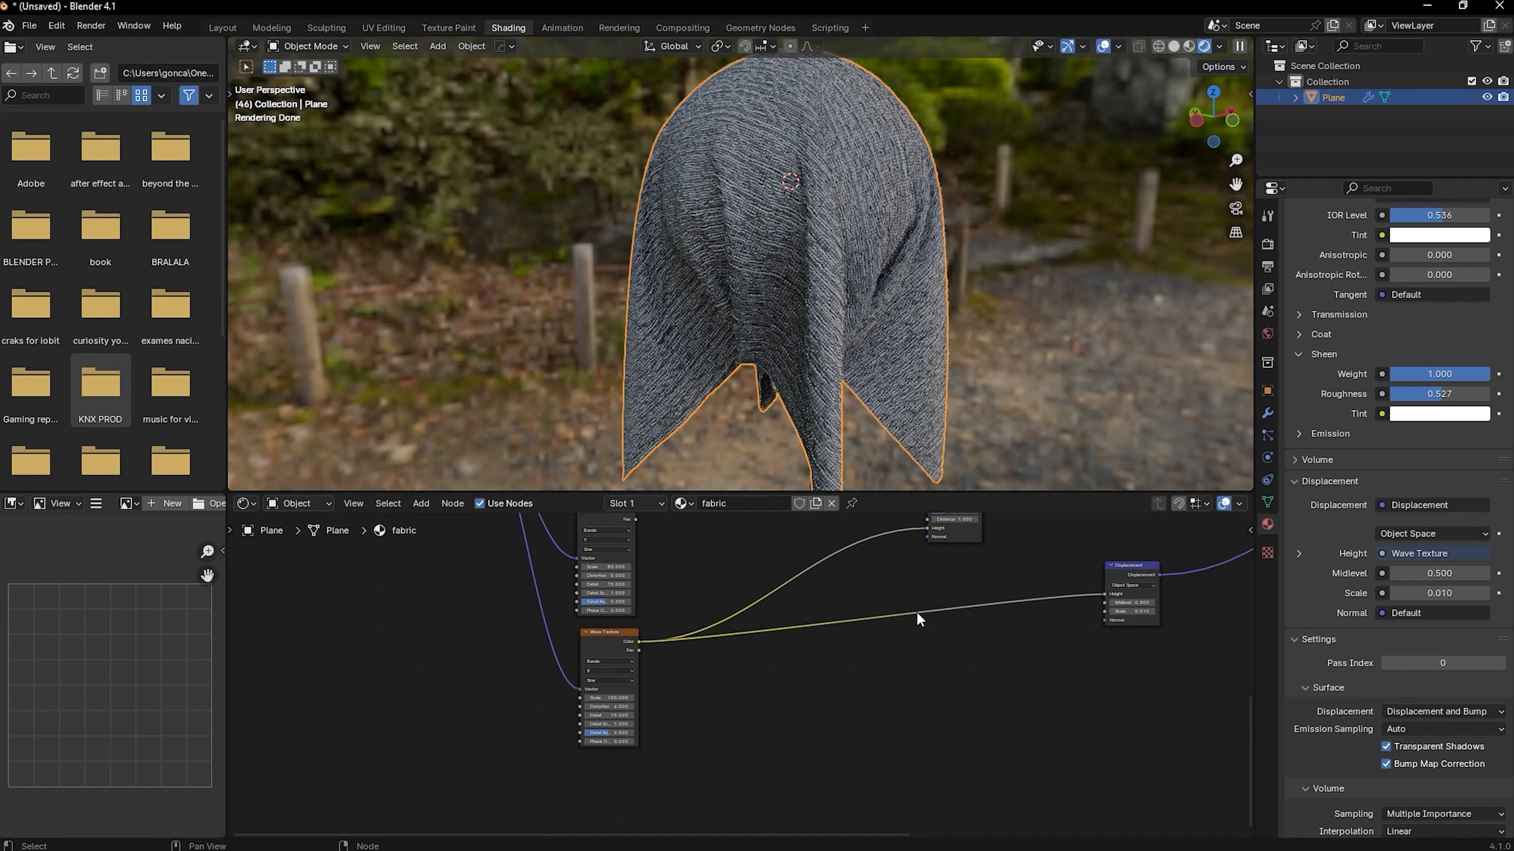
scroll(980, 661, down, 4)
middle_drag(1082, 665, 710, 684)
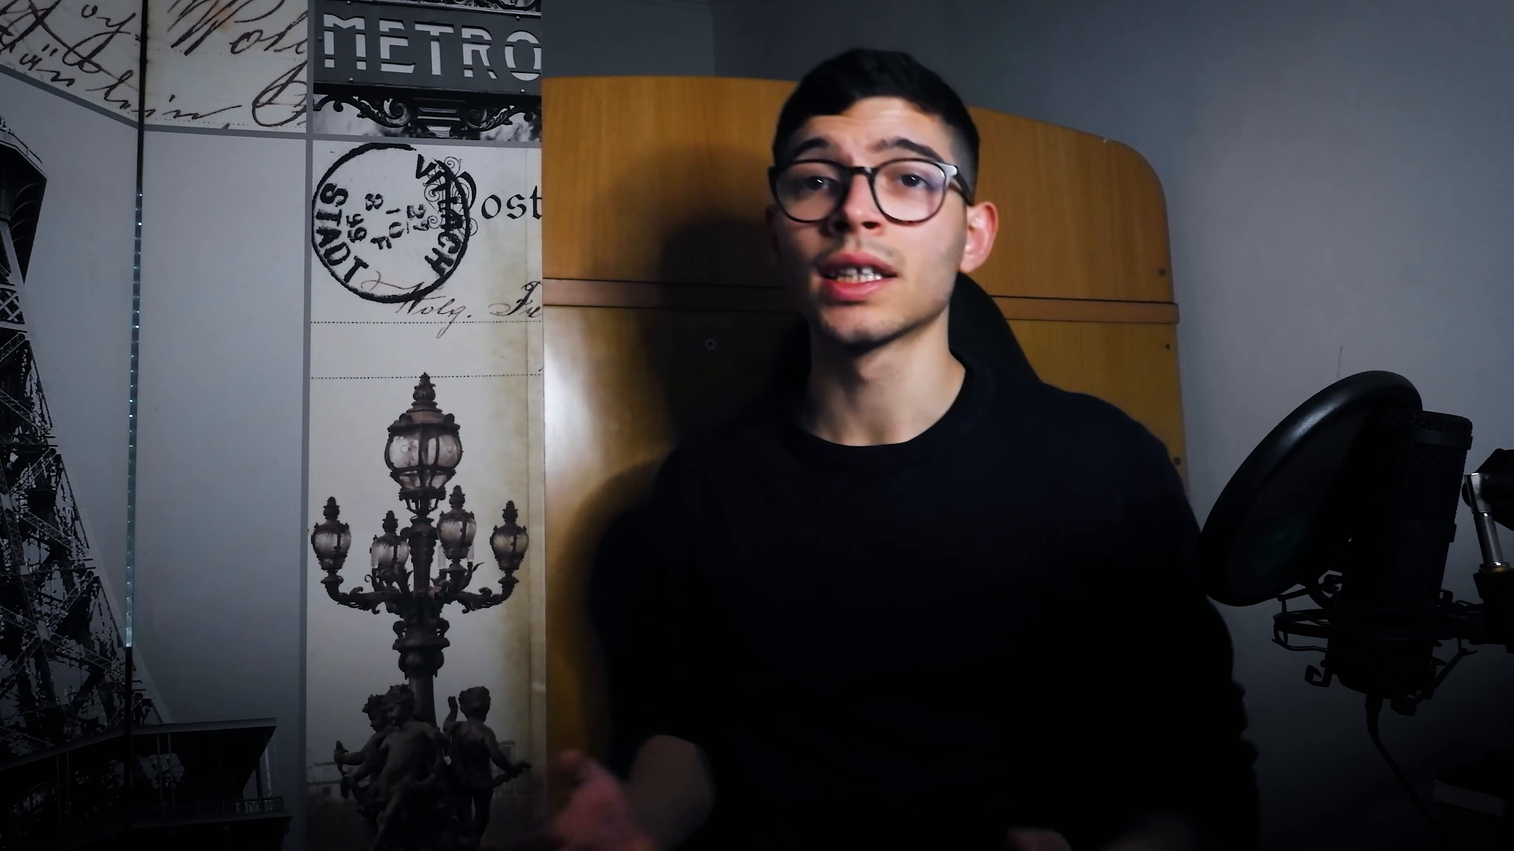